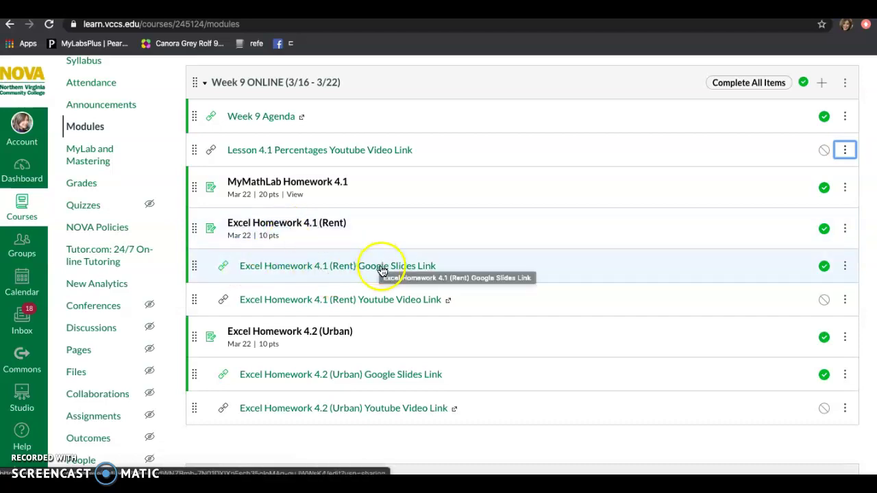
# Open the Week 9 Excel Homework 4.1 (Rent) Google Slides Link item in a new window
pyautogui.click(381, 269)
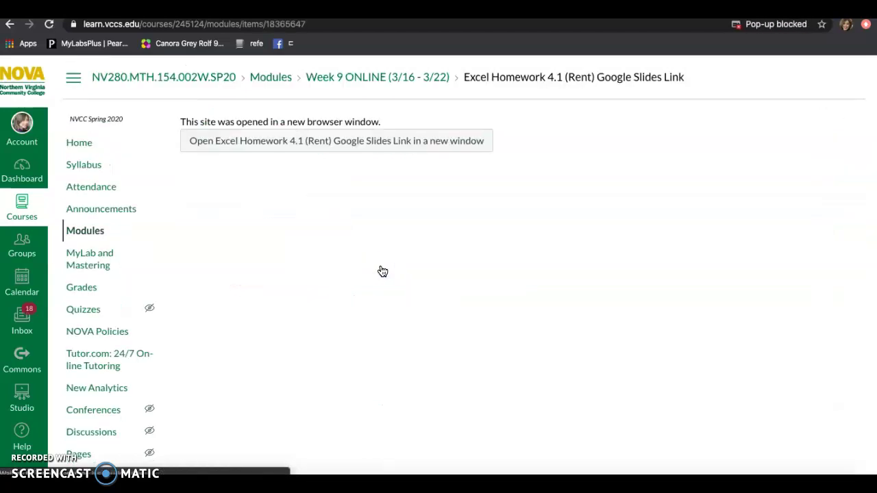
pyautogui.click(375, 144)
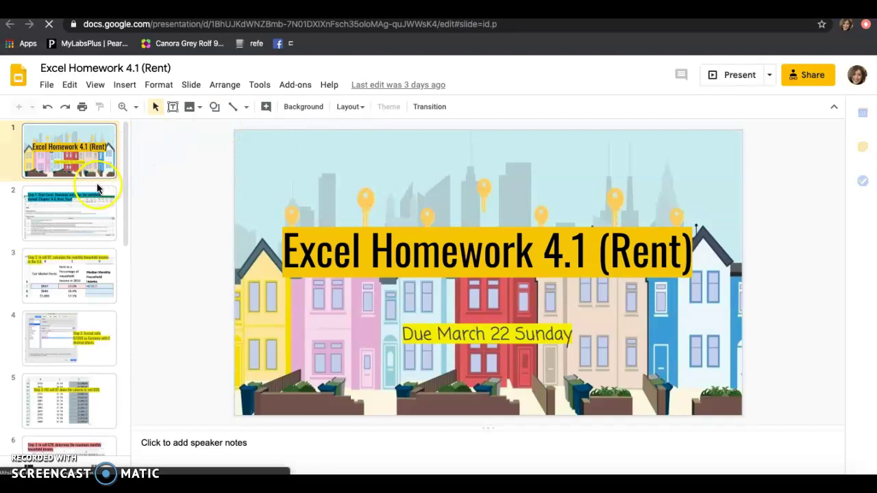
# Review the Step 1 and Step 2 slides on the D7 income formula, Currency format and fill-down
pyautogui.scroll(-3, 98, 188)
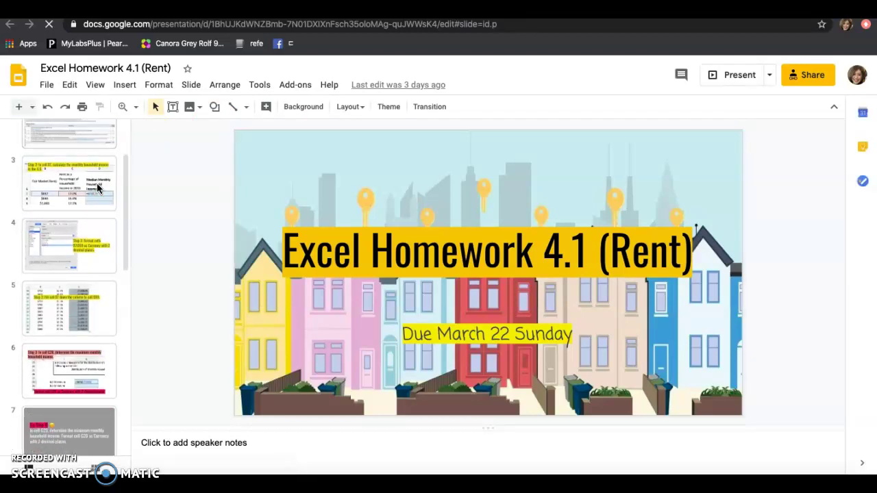
pyautogui.scroll(-8, 96, 183)
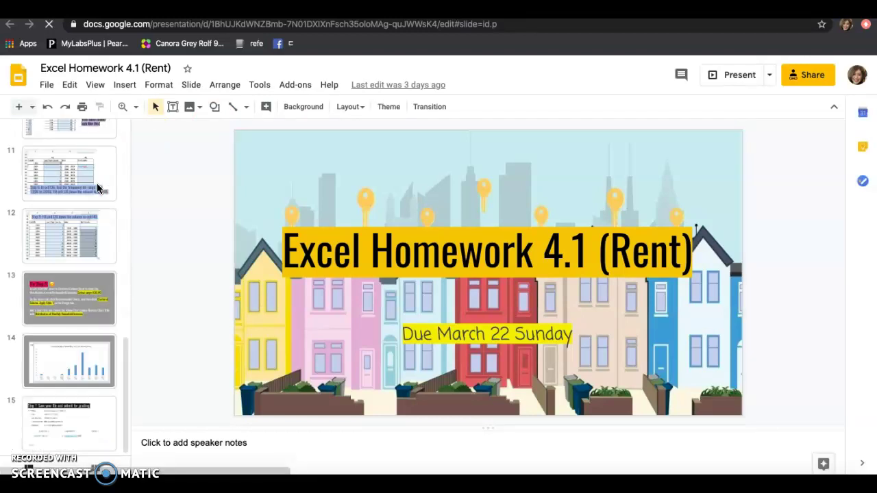
pyautogui.scroll(10, 97, 183)
pyautogui.click(75, 207)
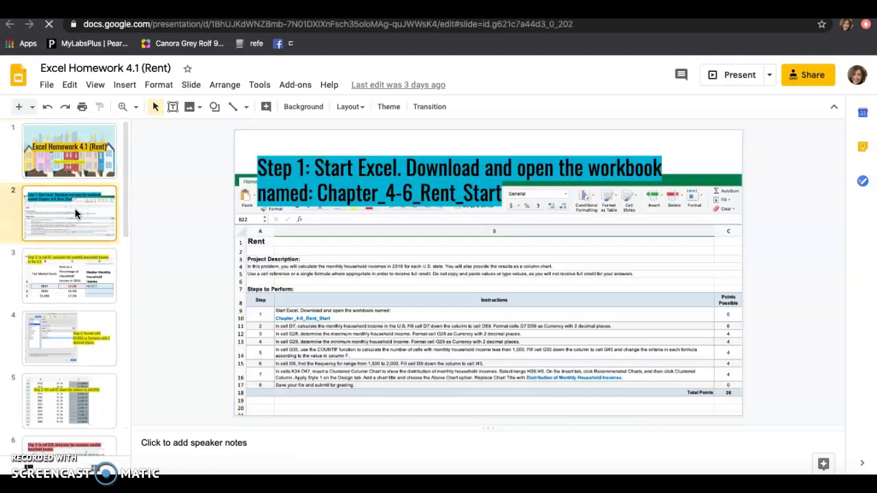
pyautogui.click(59, 273)
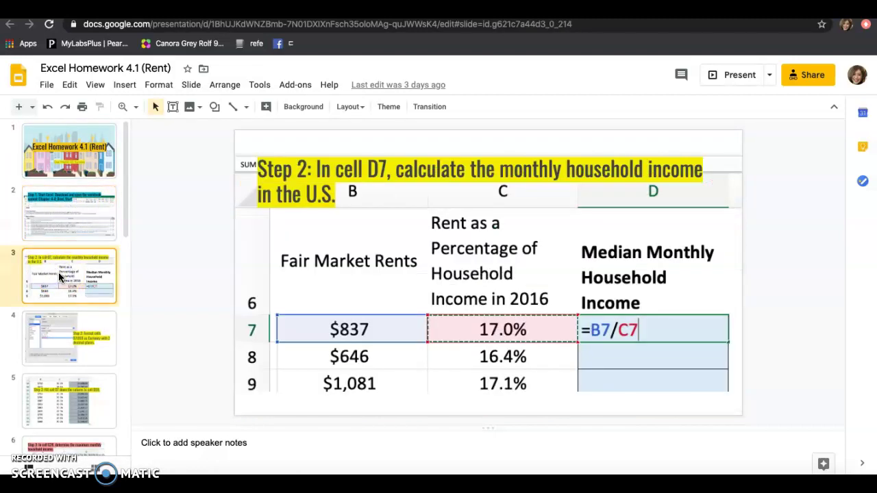
pyautogui.click(72, 332)
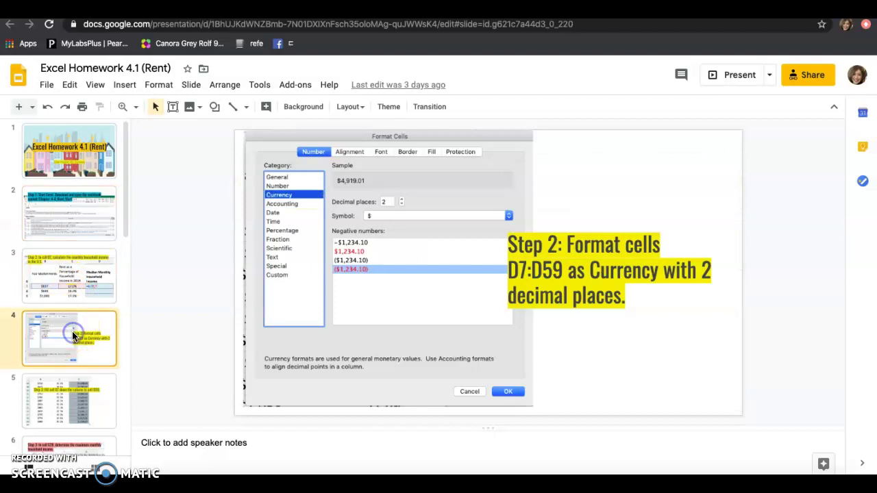
pyautogui.click(51, 410)
# Read the Step 3 maximum-income slide and the Step 4 COUNTIF slides for cell G35
pyautogui.scroll(-2, 75, 333)
pyautogui.scroll(-1, 75, 333)
pyautogui.click(74, 373)
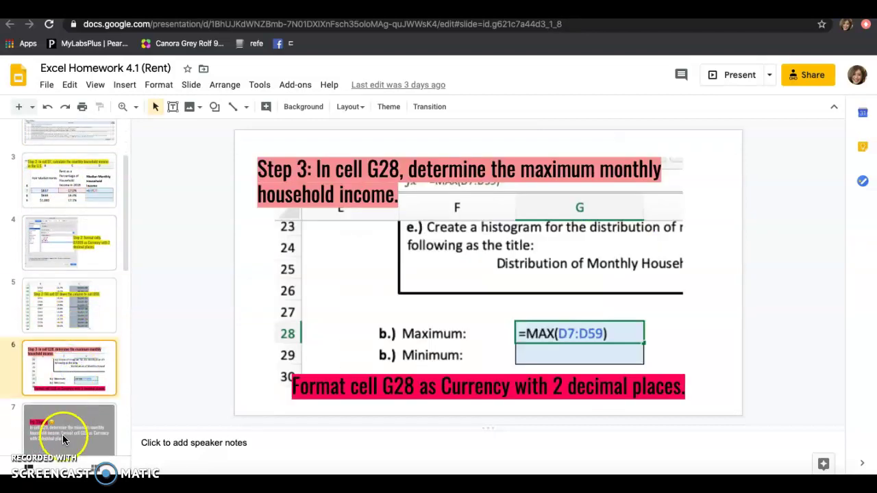
pyautogui.click(63, 439)
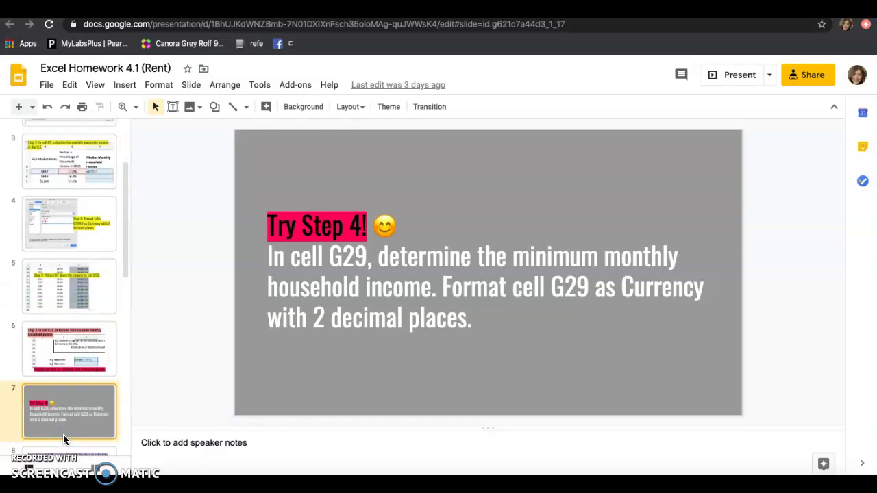
pyautogui.scroll(-2, 63, 434)
pyautogui.scroll(-3, 72, 363)
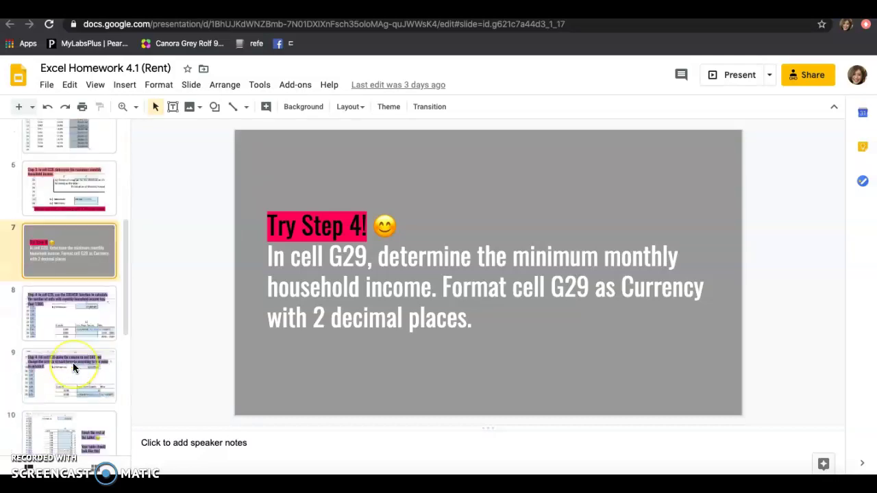
pyautogui.click(84, 277)
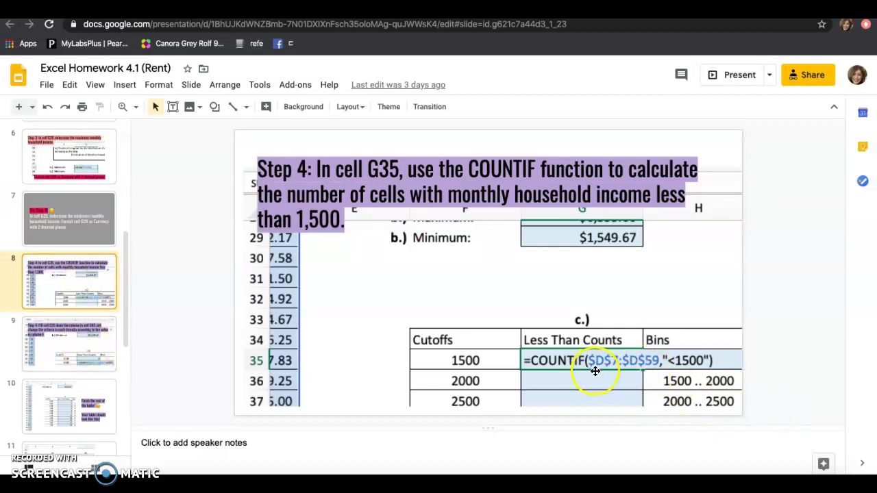
# Review the slides on filling G35 down, the less-than counts table, and Step 5 bin counts
pyautogui.click(82, 341)
pyautogui.click(72, 412)
pyautogui.scroll(-2, 75, 377)
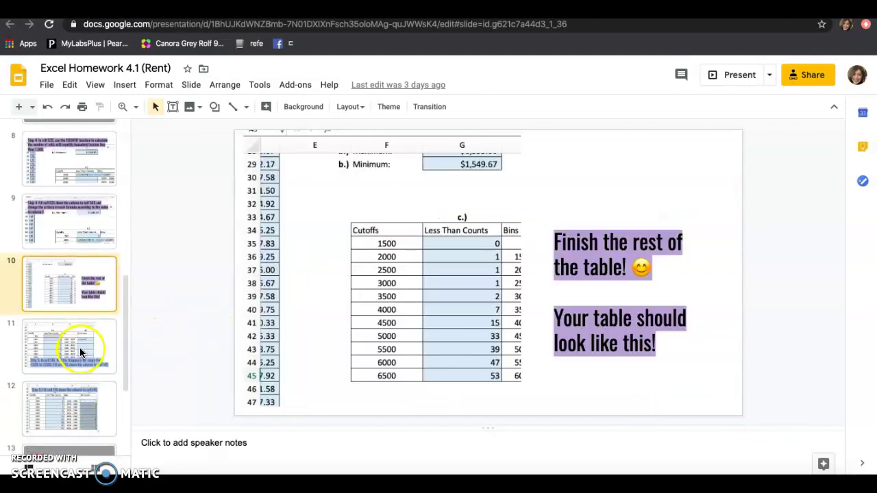
pyautogui.click(80, 347)
pyautogui.scroll(-2, 80, 348)
pyautogui.click(76, 344)
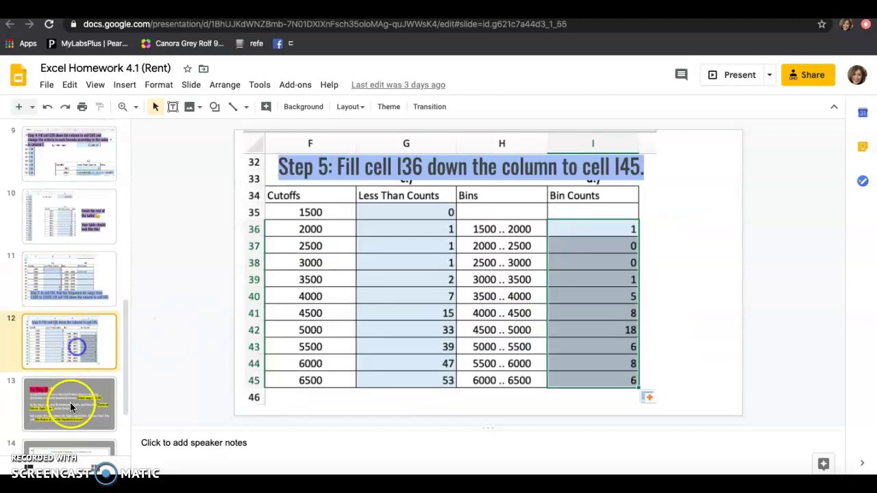
# Review the Step 6 income distribution chart slides and the Step 7 save-and-submit slide
pyautogui.click(70, 404)
pyautogui.scroll(-2, 75, 398)
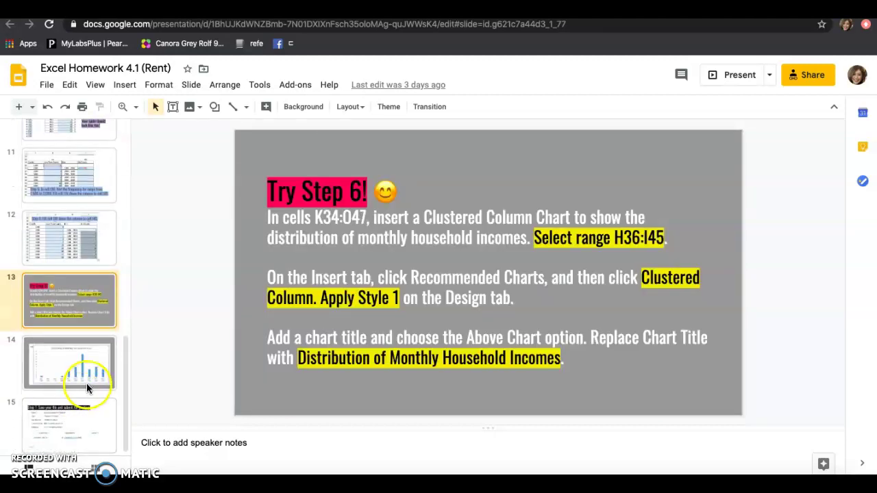
pyautogui.click(86, 379)
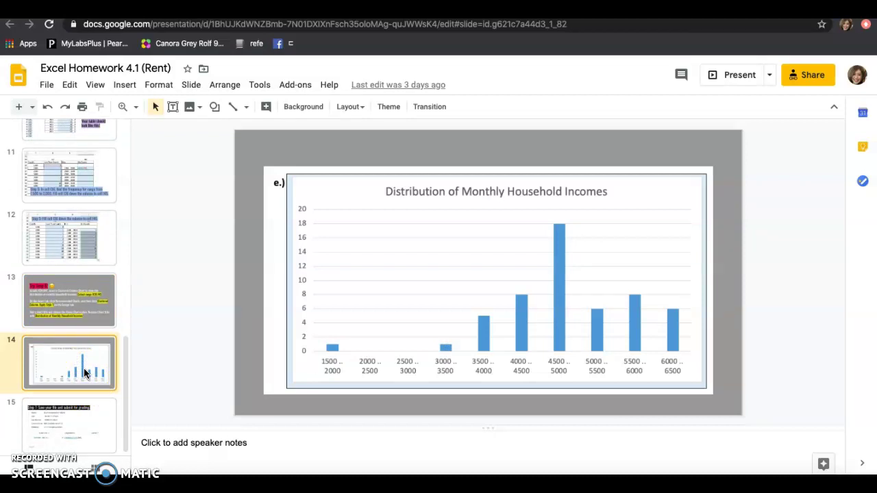
pyautogui.click(89, 311)
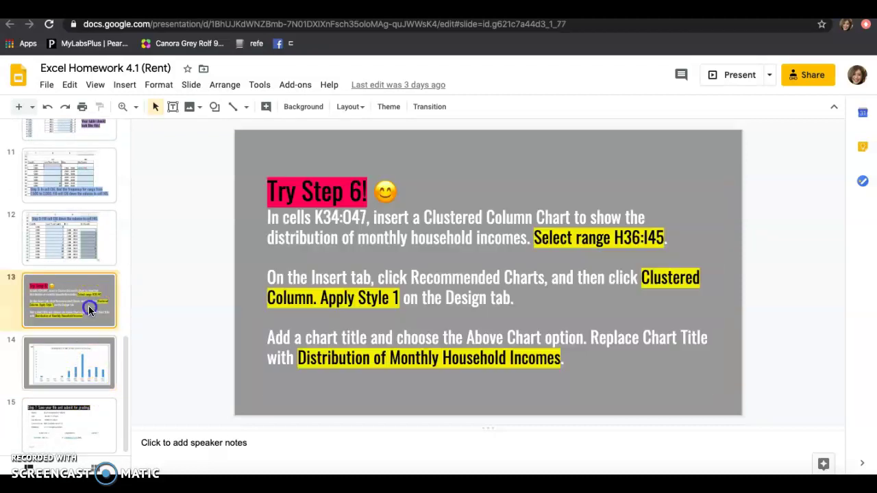
pyautogui.click(68, 373)
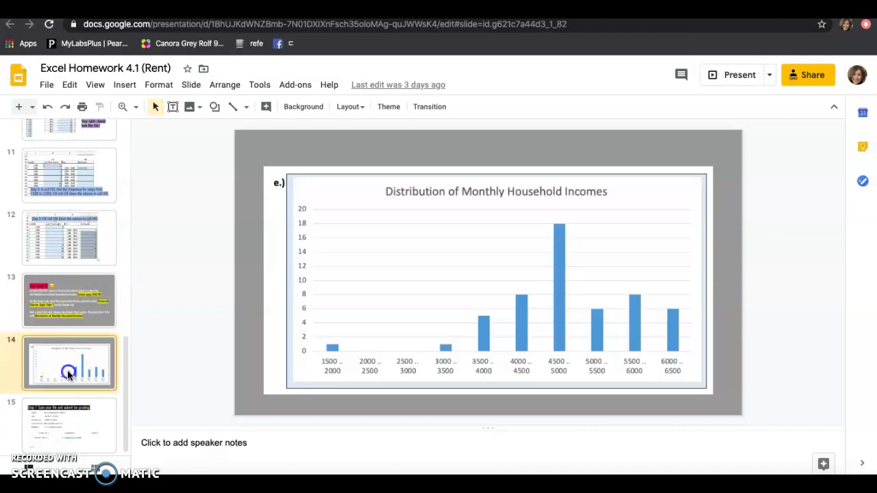
pyautogui.click(73, 432)
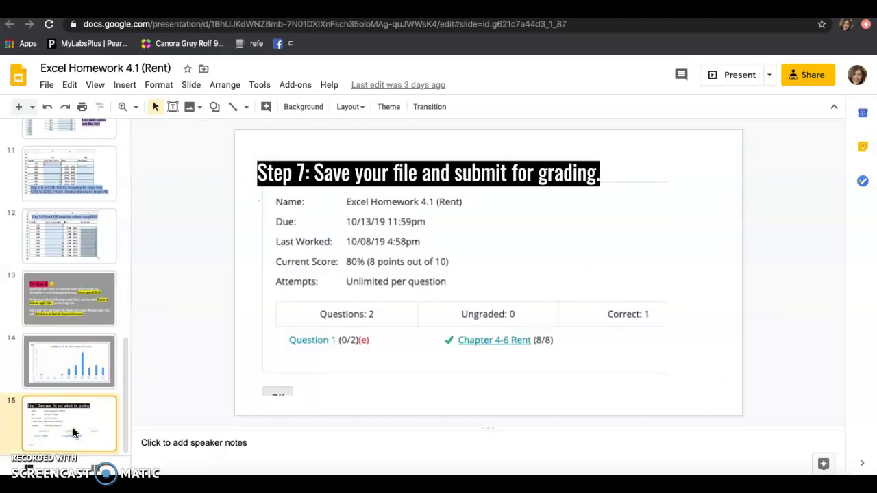
# Return to the title slide, close the presentation, and go to the Excel Homework 4.1 (Rent) assignment
pyautogui.scroll(2, 72, 428)
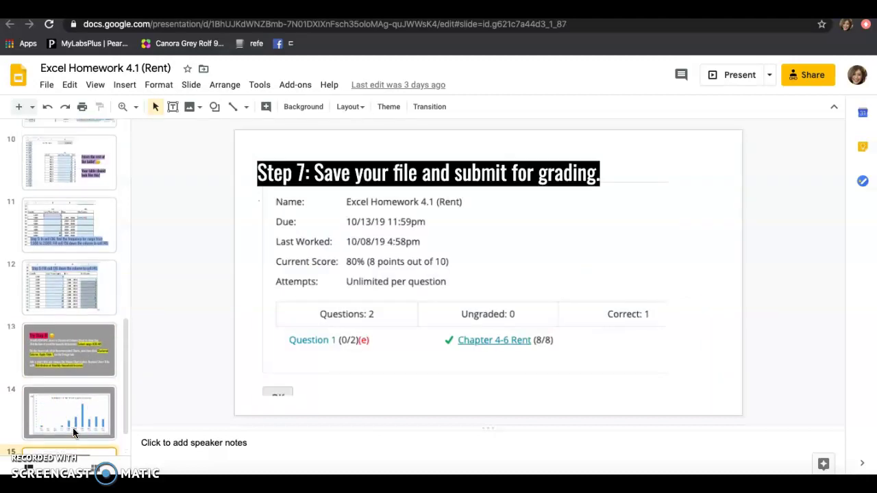
pyautogui.click(102, 312)
pyautogui.scroll(5, 102, 309)
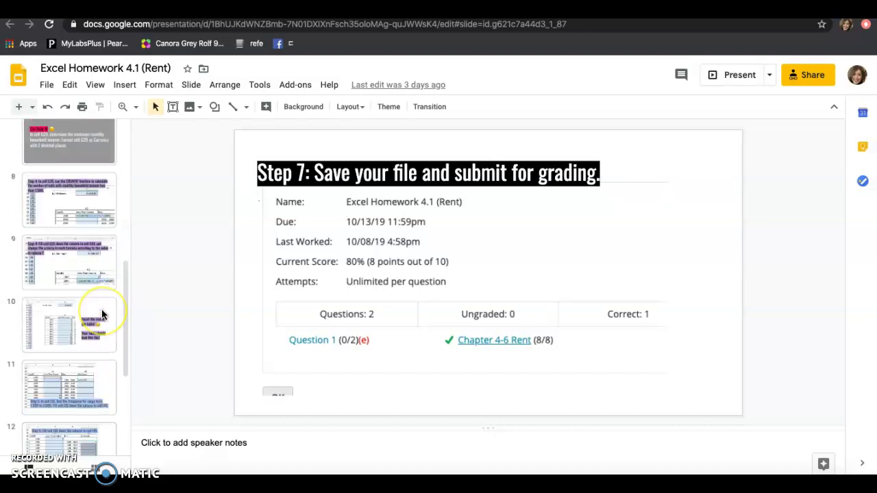
pyautogui.scroll(10, 101, 309)
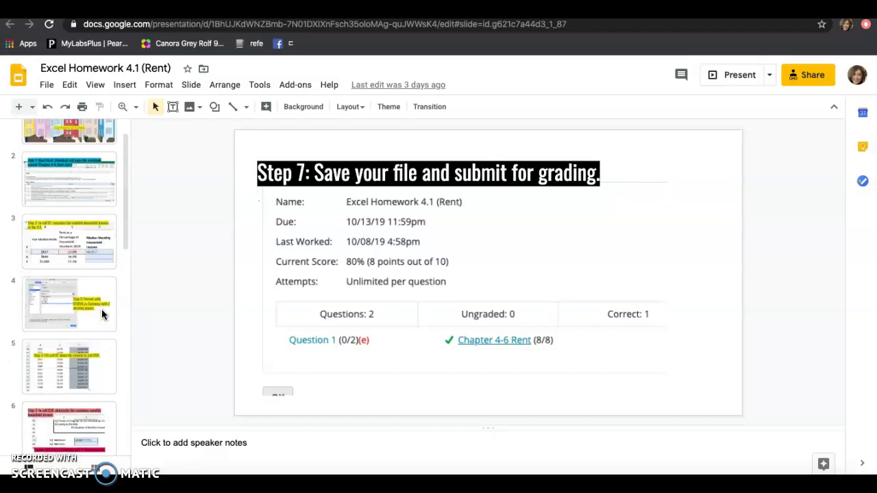
pyautogui.click(97, 170)
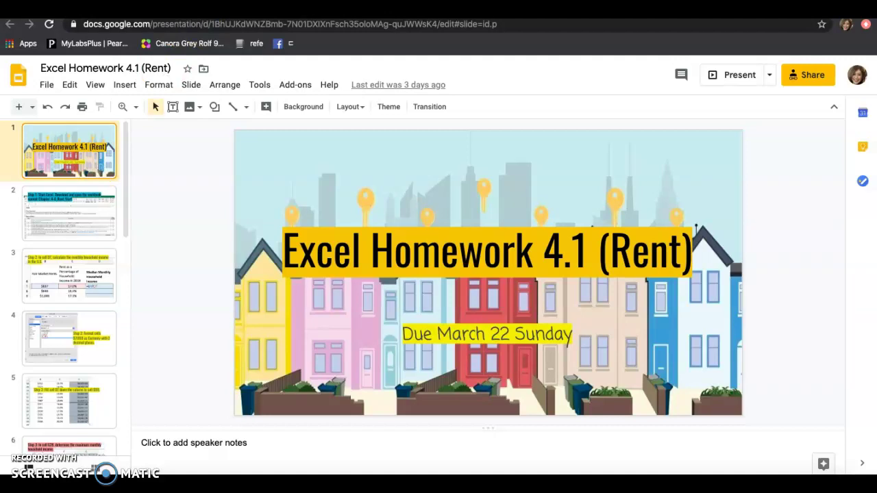
pyautogui.hotkey('ctrl', 'w')
pyautogui.click(209, 189)
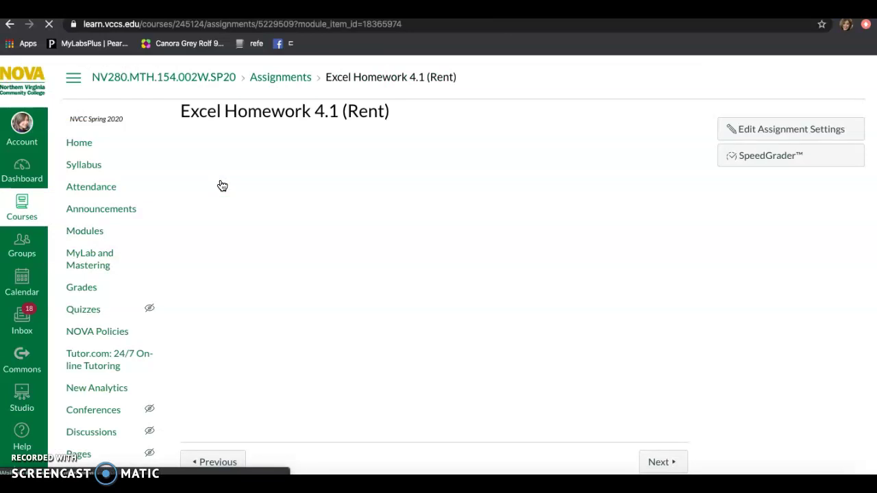
# Launch the Chapter 4-6 Rent project, then download and open the _Rent_Start.xlsx starting workbook
pyautogui.scroll(-1, 272, 312)
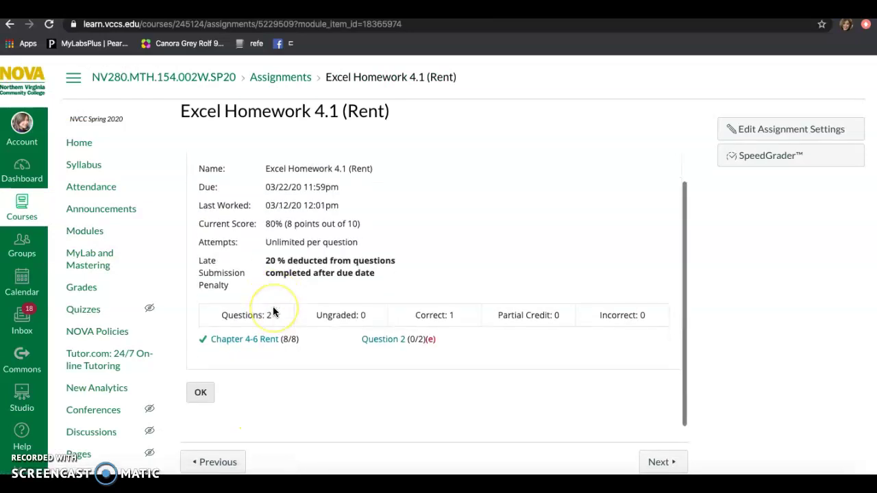
pyautogui.click(247, 343)
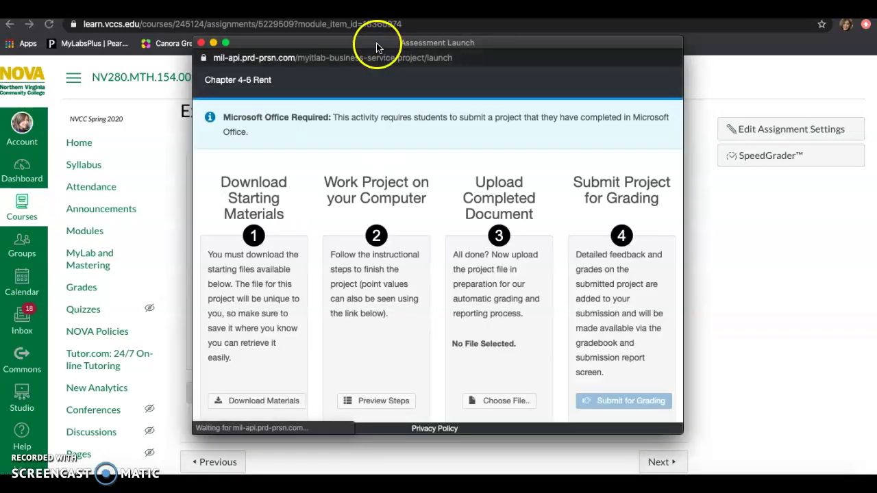
pyautogui.click(258, 402)
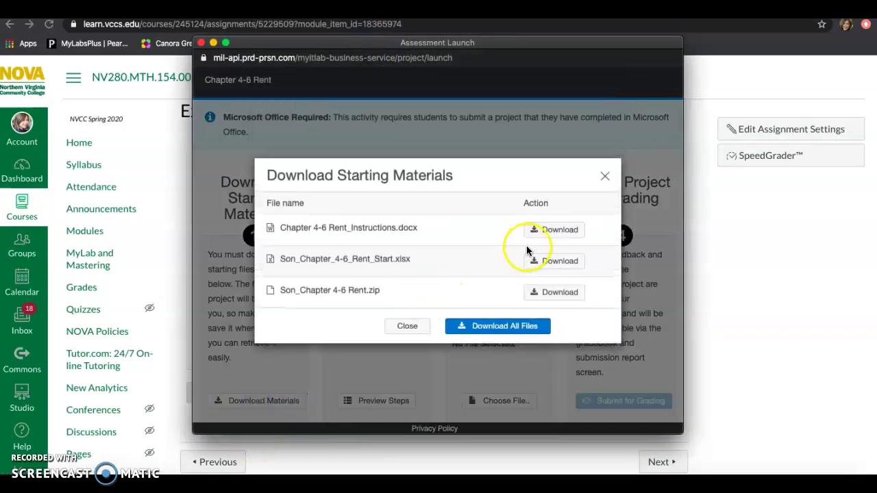
pyautogui.click(532, 261)
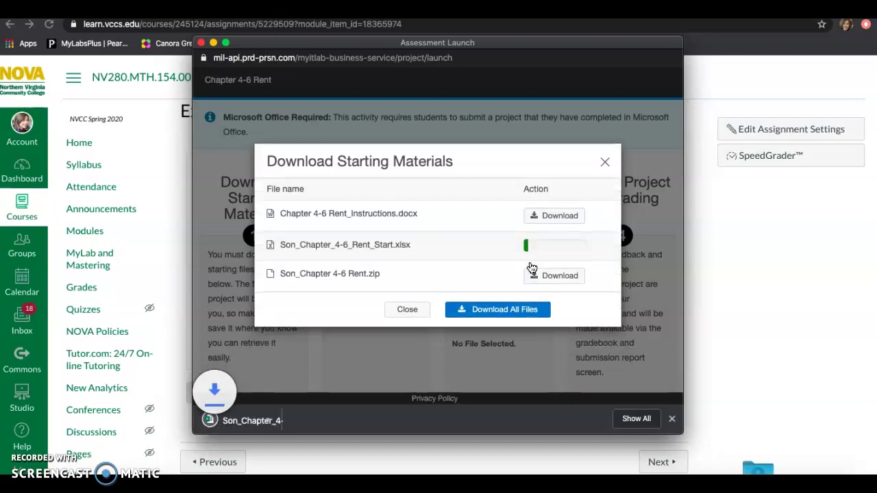
pyautogui.click(268, 421)
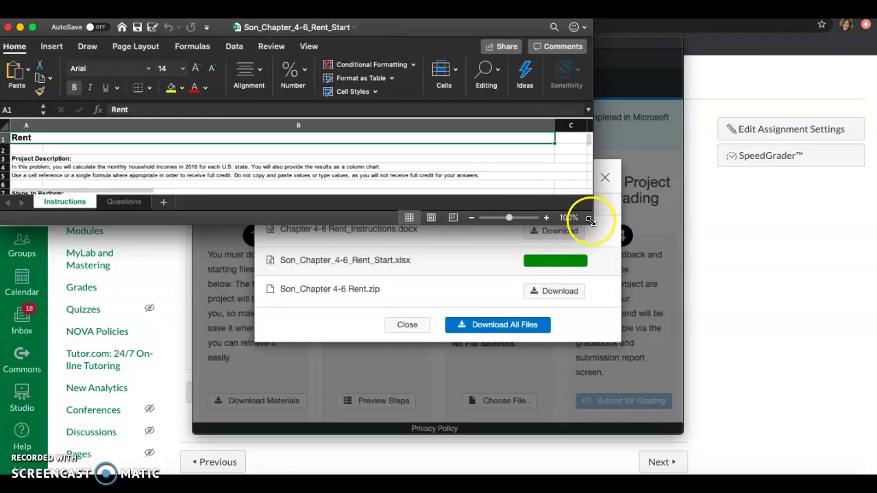
# Enlarge the Excel window and fill the step 1 cell A9 with orange
pyautogui.moveTo(591, 221); pyautogui.dragTo(875, 478)
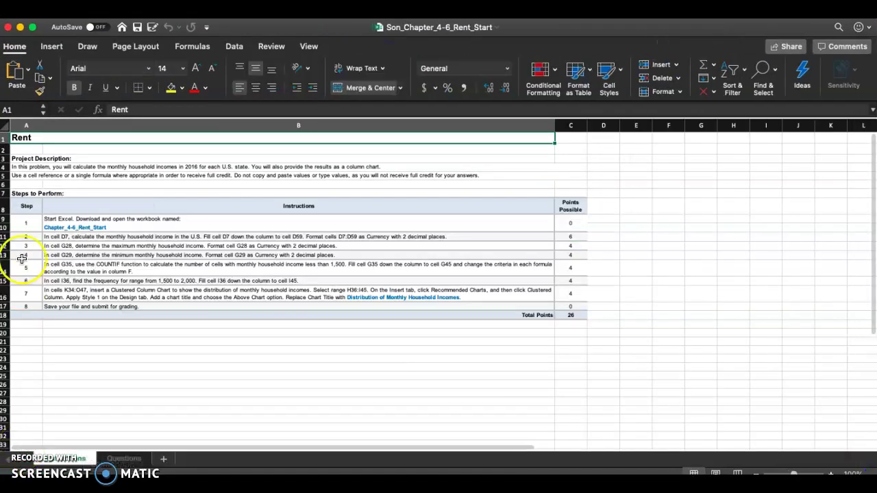
pyautogui.click(36, 227)
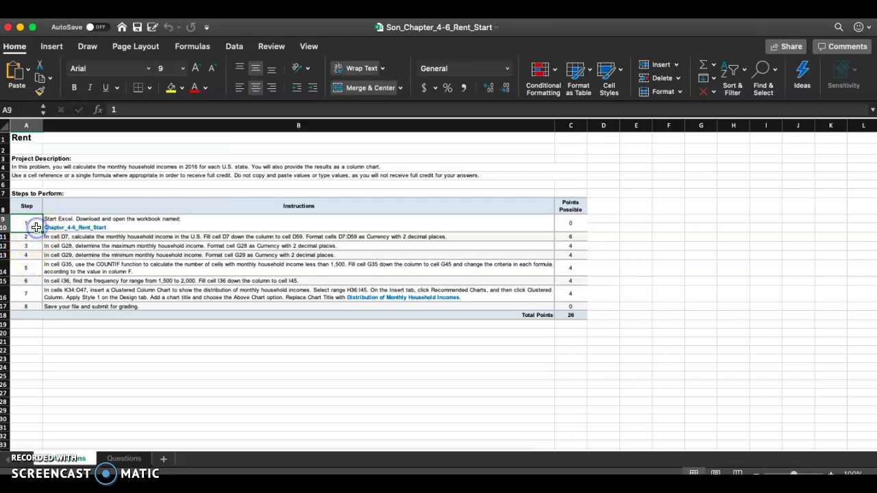
pyautogui.scroll(5, 35, 226)
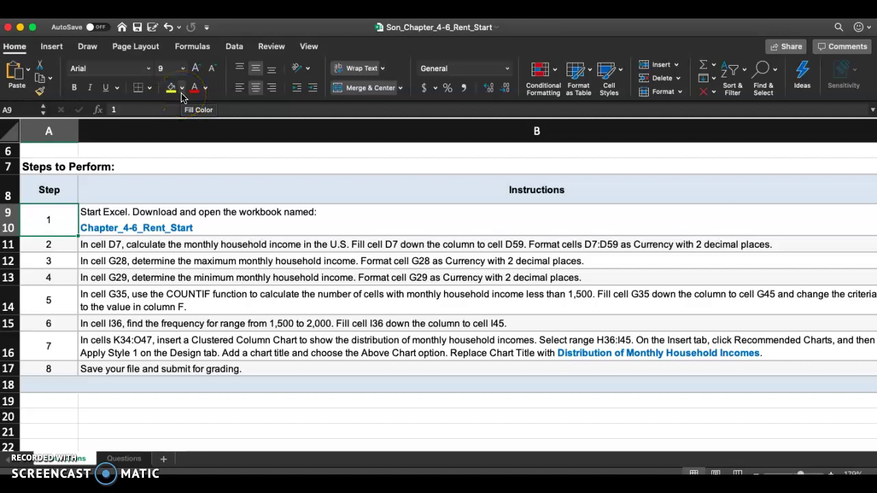
pyautogui.click(182, 97)
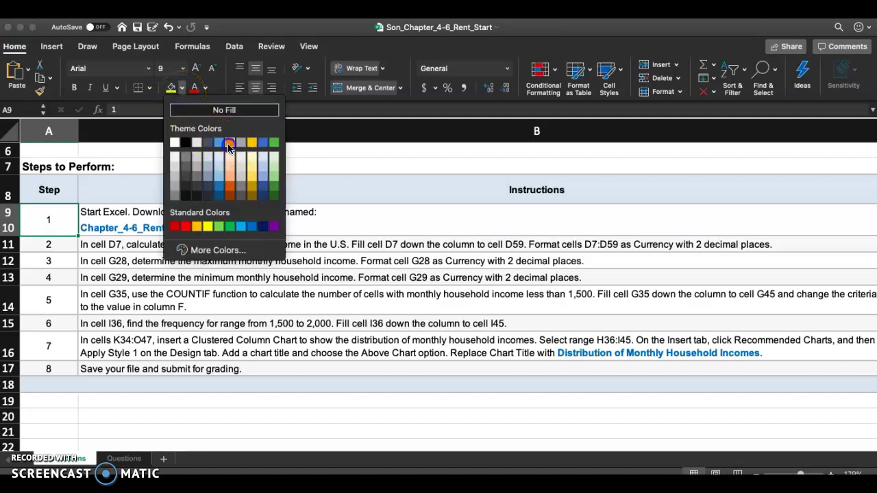
pyautogui.click(229, 144)
pyautogui.click(172, 88)
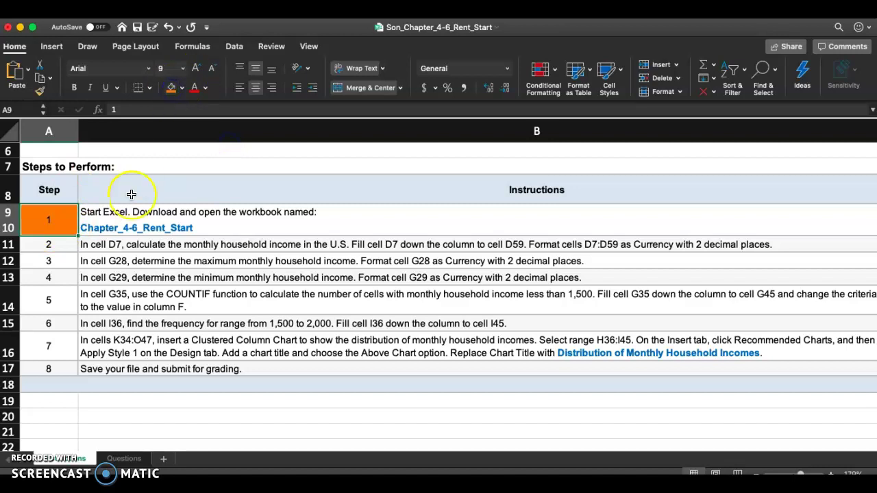
# Select the project description in A4, then the step 2 number cell, and scroll down the steps
pyautogui.scroll(3, 130, 193)
pyautogui.hscroll(-2, 131, 194)
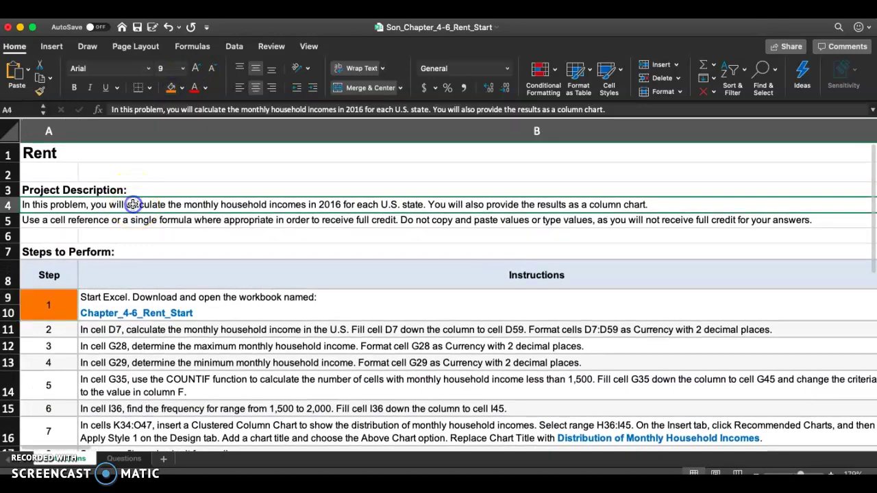
pyautogui.click(132, 204)
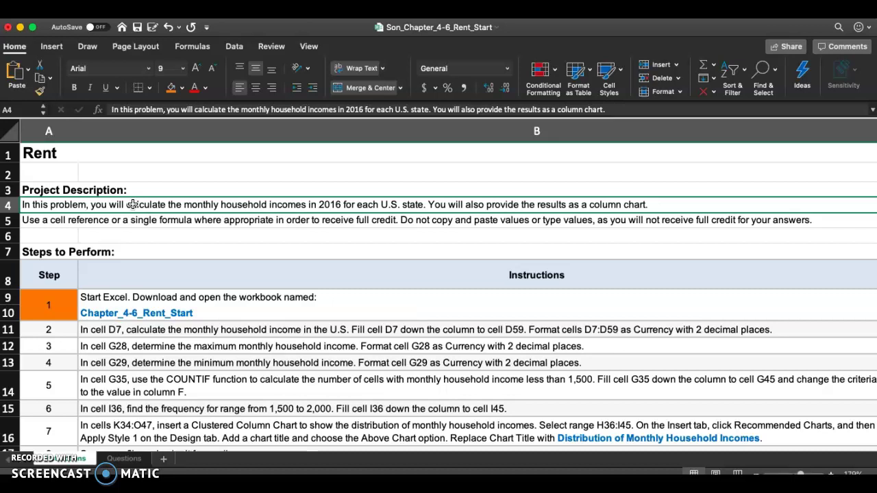
pyautogui.click(70, 331)
pyautogui.scroll(-1, 69, 334)
pyautogui.scroll(-4, 69, 334)
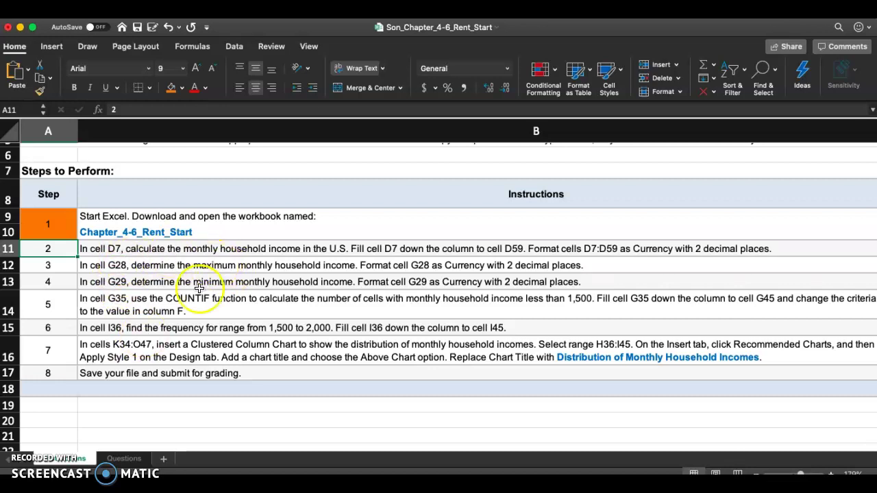
# On the Questions sheet, inspect the median income cell D7 and the United States rent values in B7 and C7
pyautogui.click(120, 459)
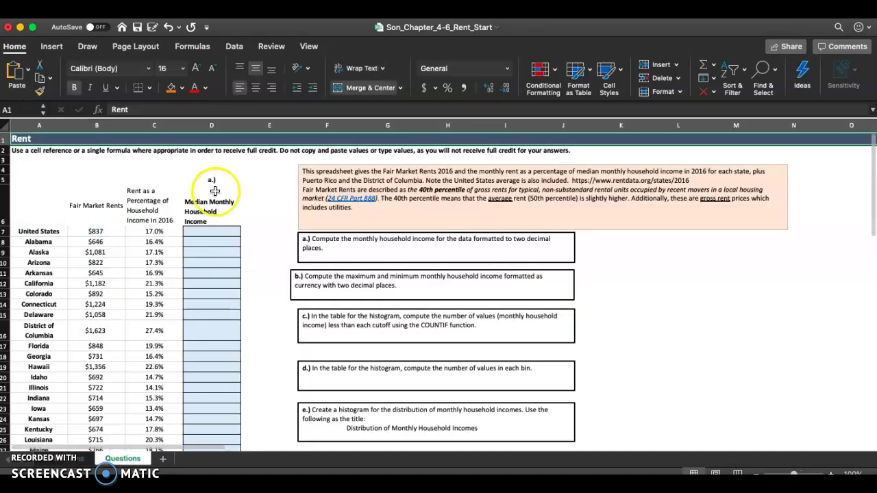
pyautogui.click(201, 229)
pyautogui.scroll(3, 202, 229)
pyautogui.scroll(5, 199, 227)
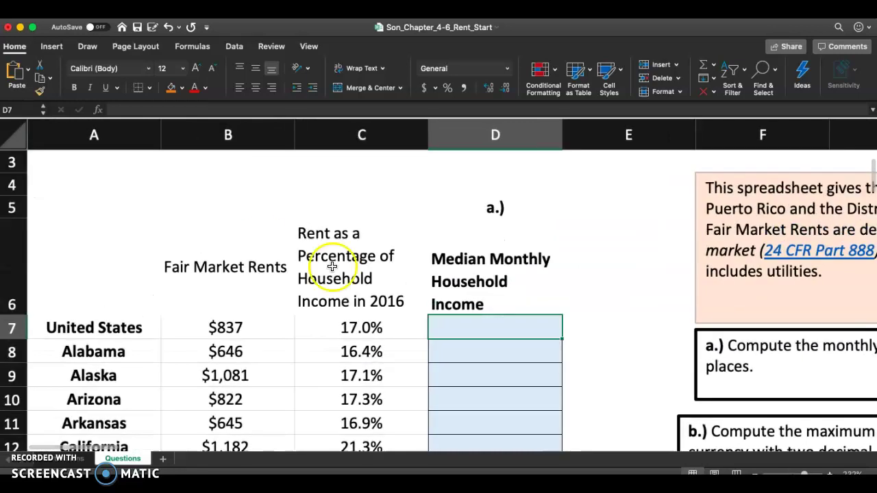
pyautogui.doubleClick(476, 325)
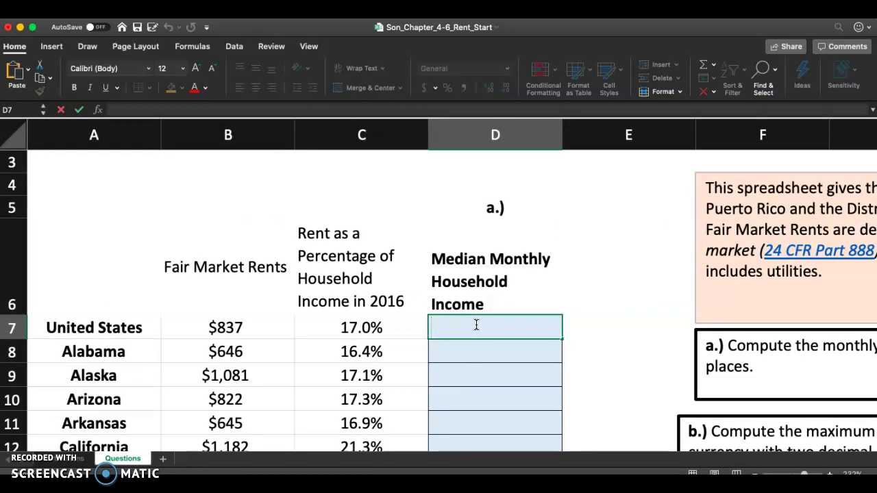
pyautogui.click(190, 329)
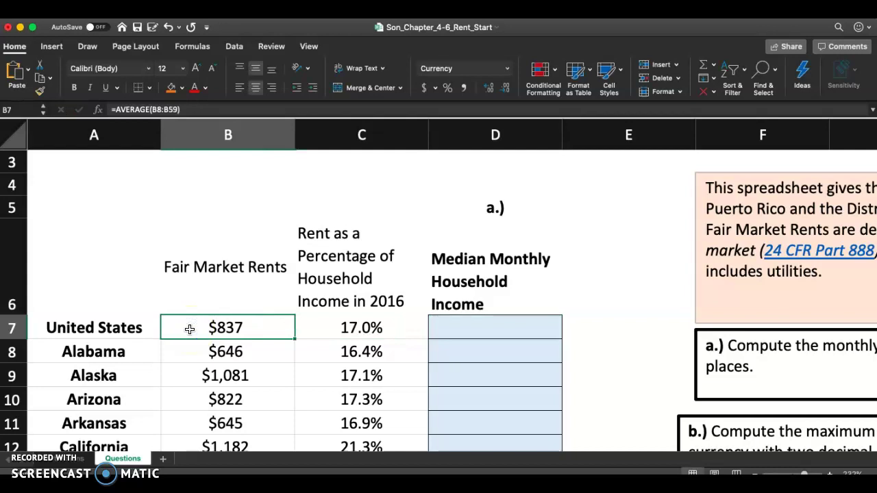
pyautogui.click(329, 328)
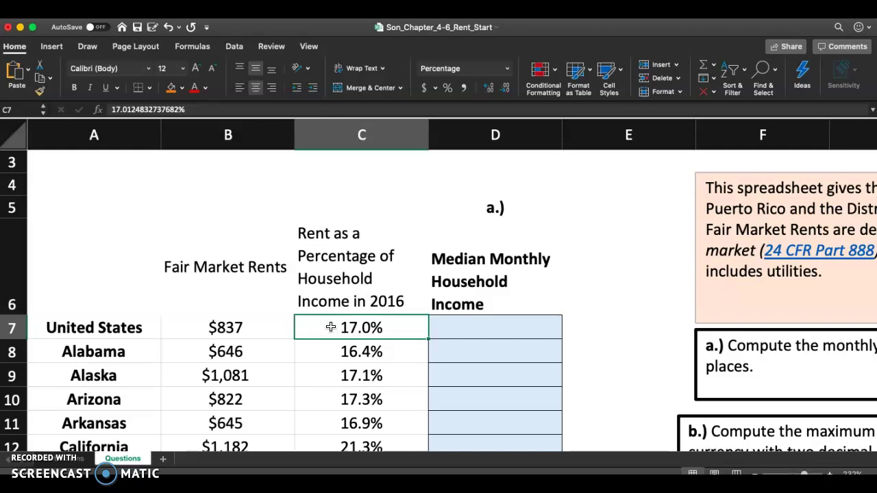
pyautogui.click(488, 329)
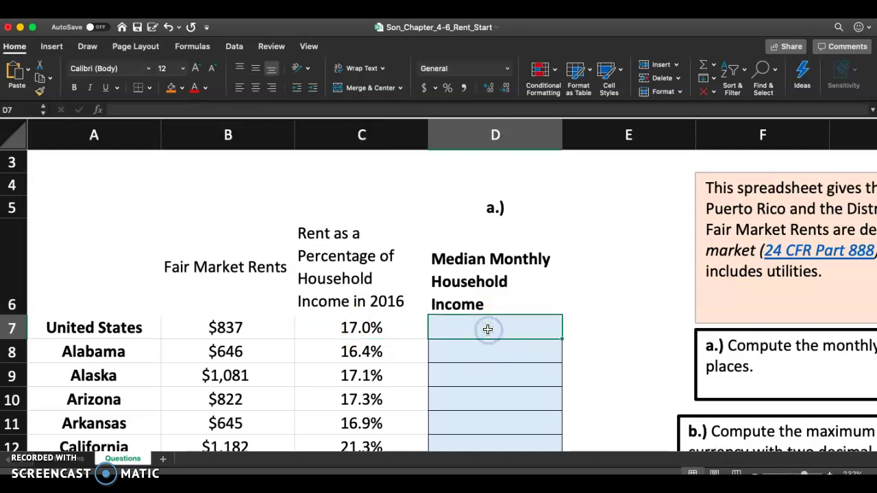
pyautogui.click(498, 330)
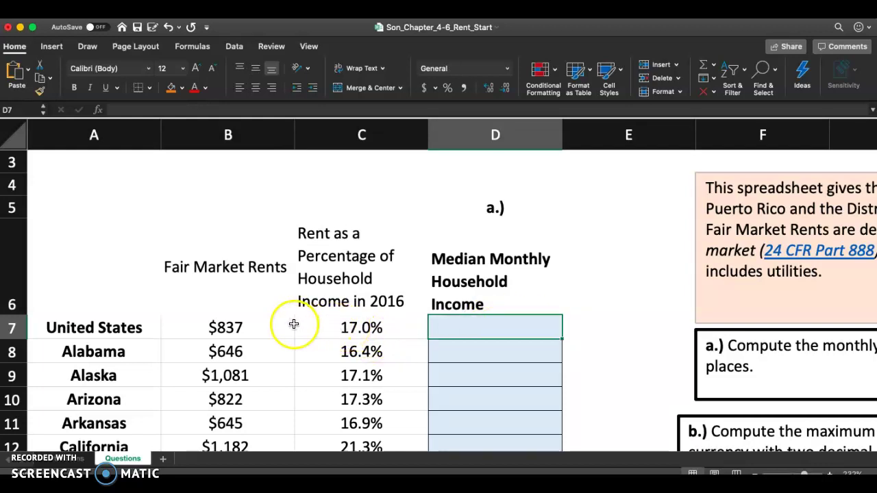
pyautogui.click(264, 329)
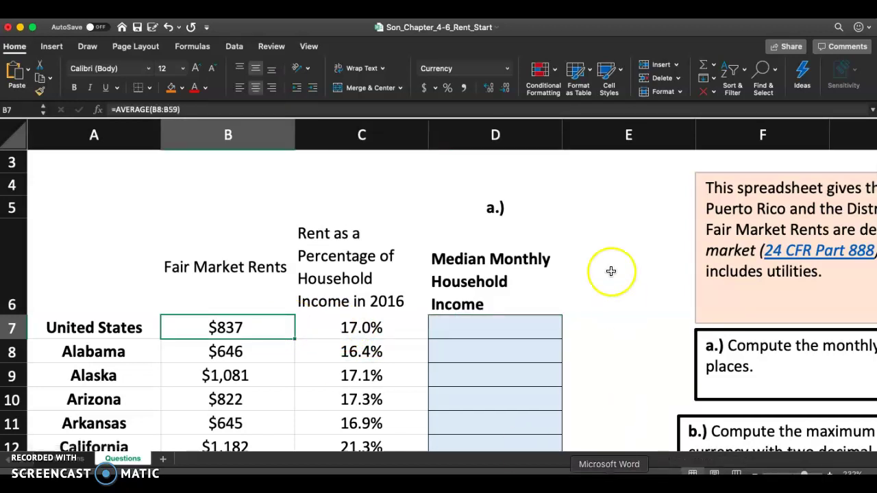
# Open a blank Word document and insert a new equation
pyautogui.scroll(-2, 611, 271)
pyautogui.scroll(-2, 611, 272)
pyautogui.scroll(1, 622, 318)
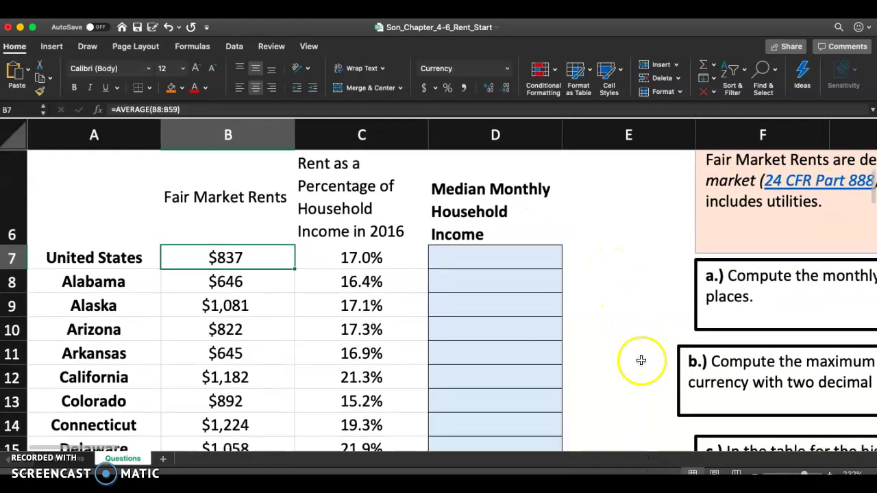
pyautogui.click(610, 481)
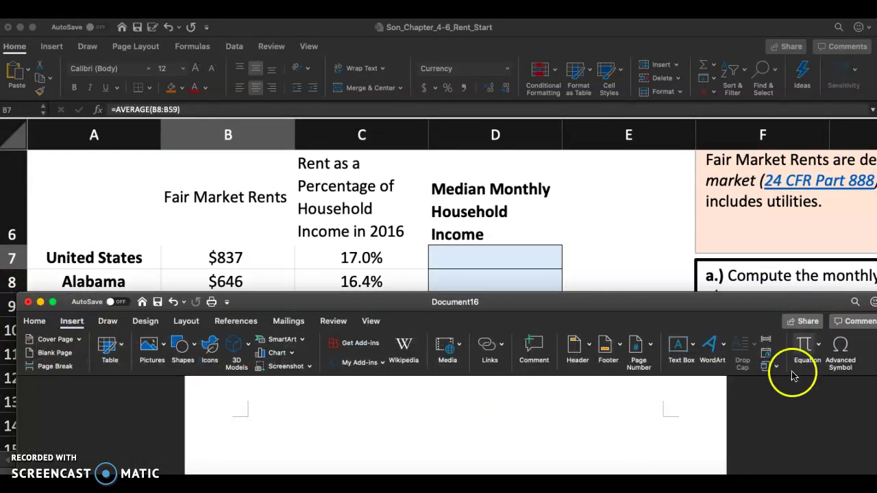
pyautogui.click(803, 353)
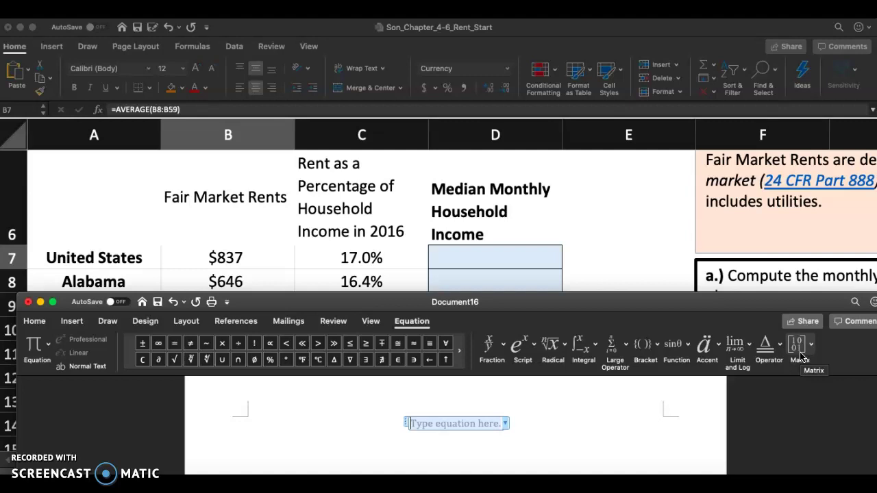
# Type the equation x · 17% = $837, taking the multiplication dot from the symbol gallery
pyautogui.write('x')
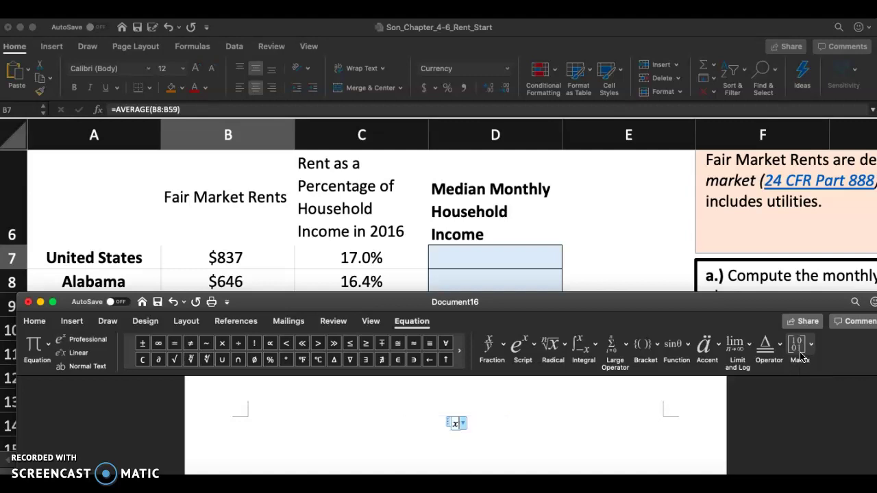
pyautogui.click(296, 374)
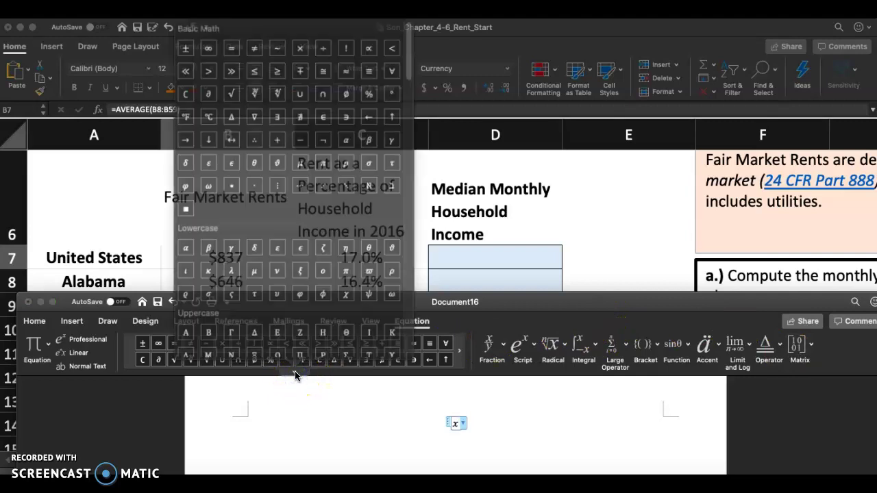
pyautogui.click(260, 202)
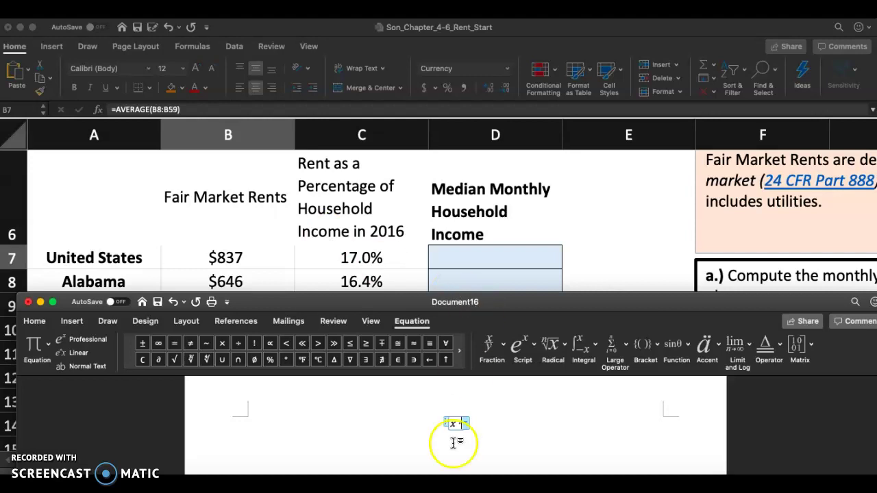
pyautogui.click(460, 424)
pyautogui.write('17% = ')
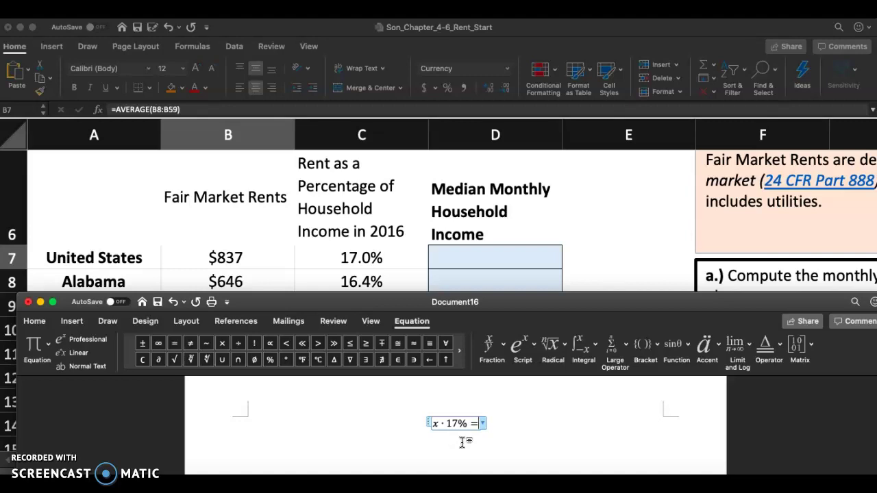
pyautogui.write('$')
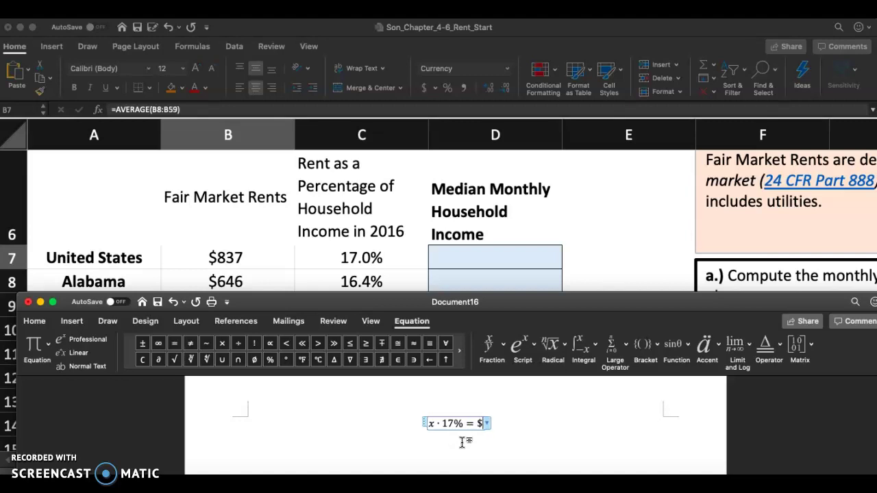
pyautogui.write('837')
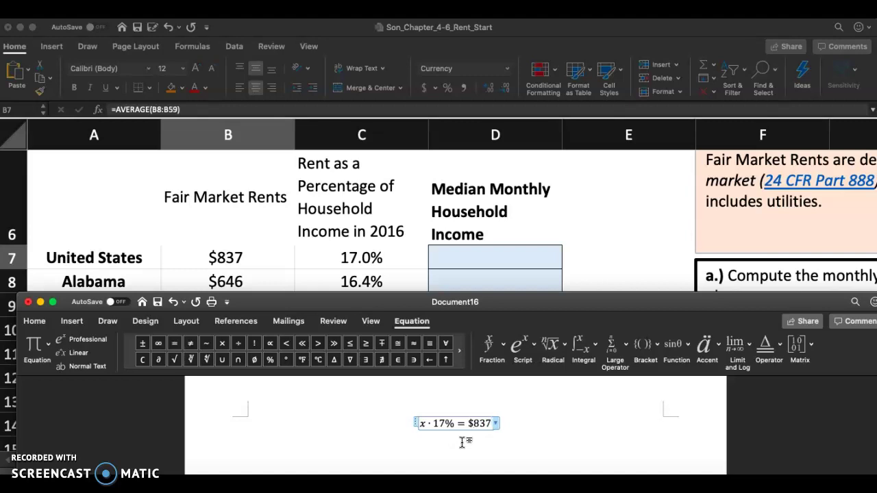
pyautogui.click(534, 429)
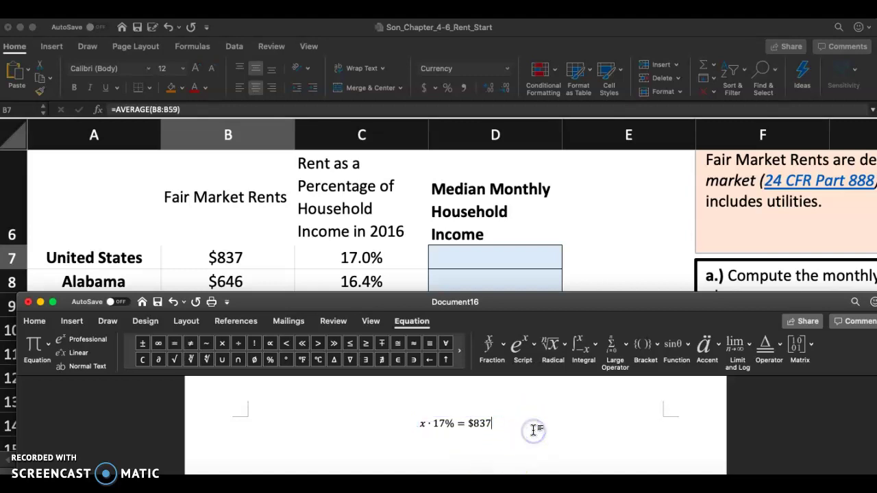
# Start a second equation x = $837/17% using a stacked fraction, followed by an equals sign
pyautogui.click(68, 325)
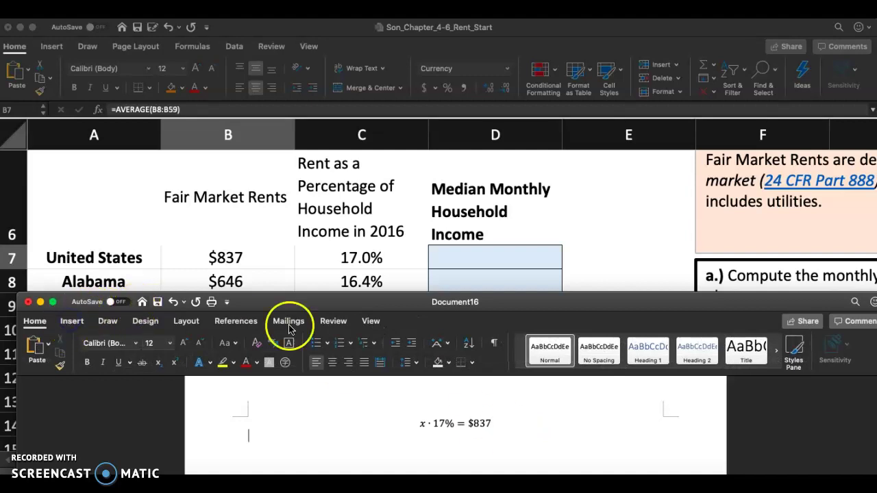
pyautogui.click(803, 342)
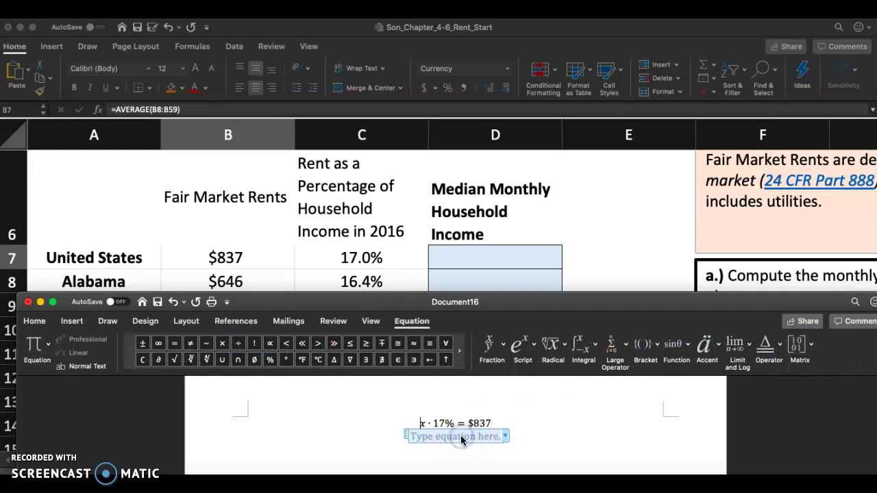
pyautogui.write('x=')
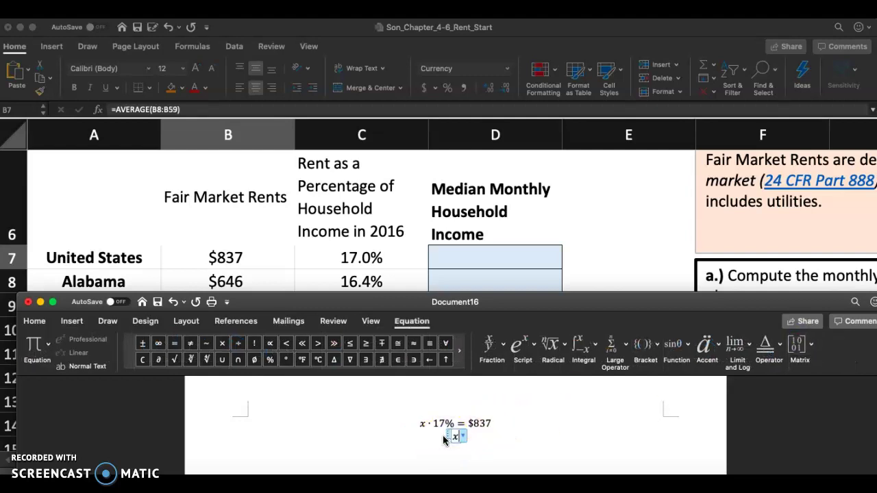
pyautogui.click(492, 346)
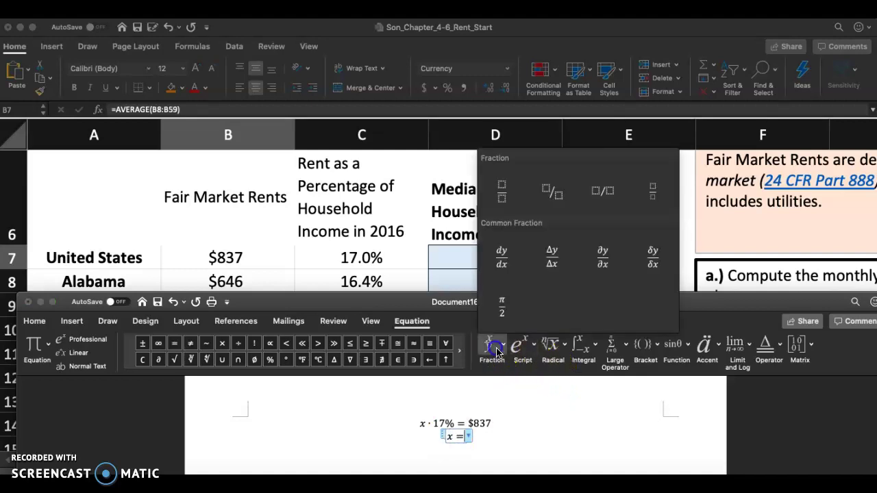
pyautogui.click(516, 205)
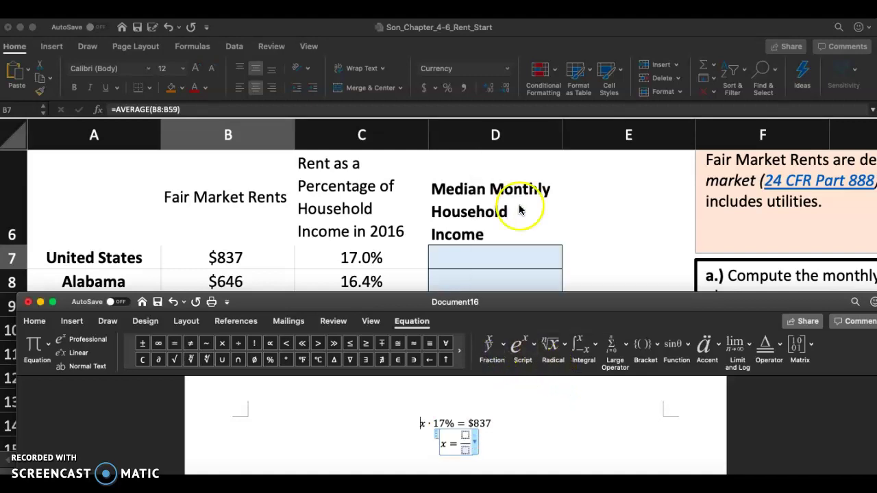
pyautogui.click(464, 432)
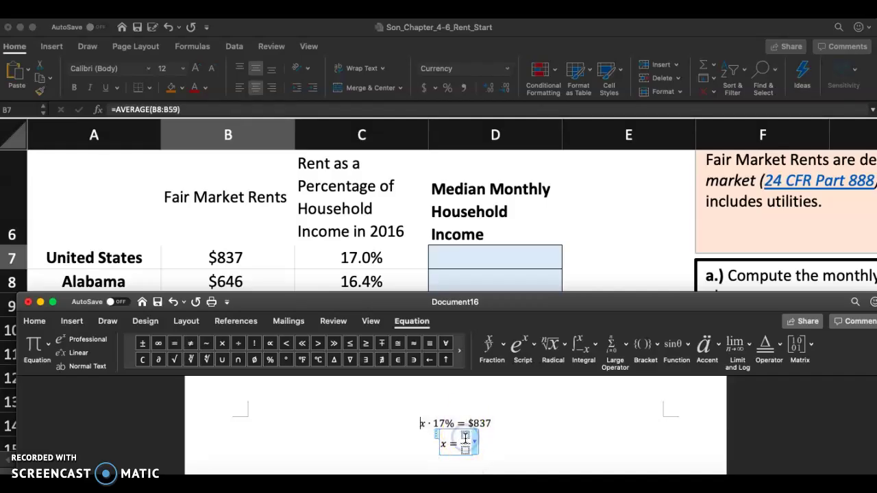
pyautogui.write('$837/17%')
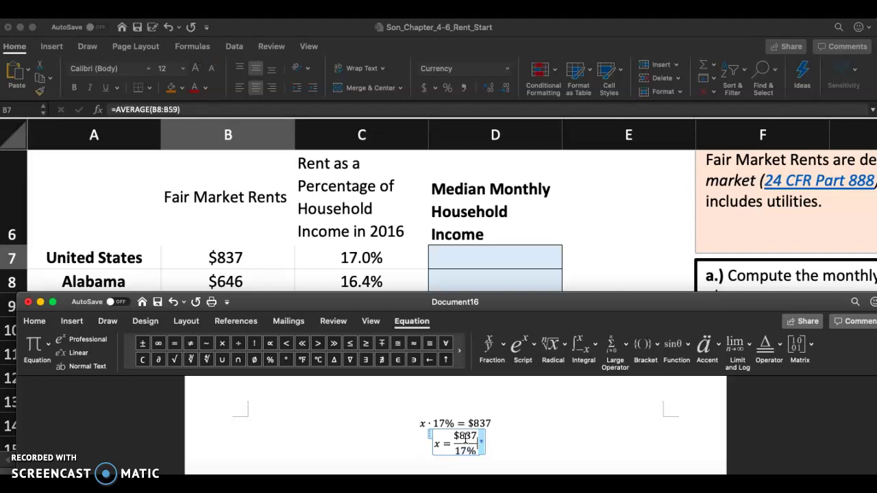
pyautogui.press('Right')
pyautogui.write('=')
# Add the B7/C7 stacked fraction to complete x = $837/17% = B7/C7
pyautogui.click(492, 353)
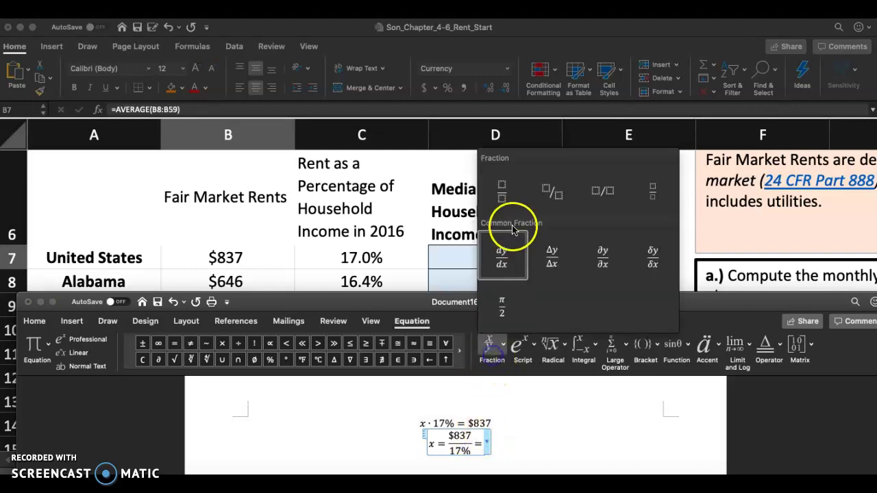
pyautogui.click(503, 190)
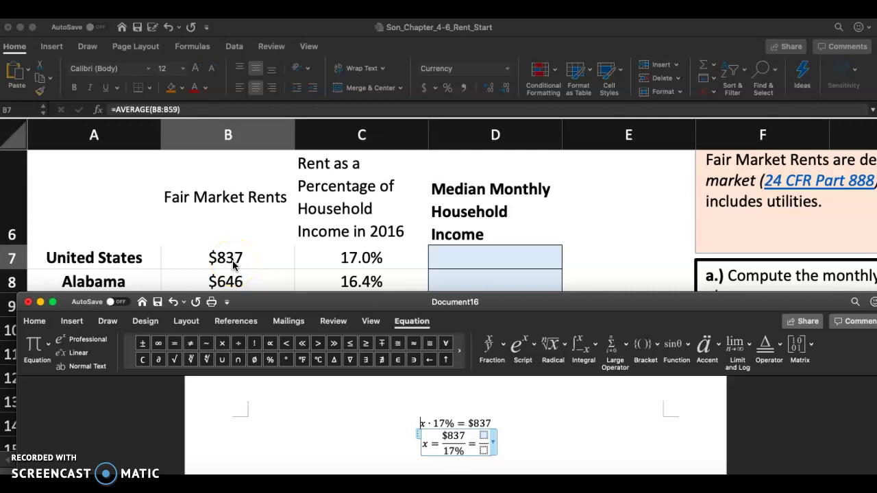
pyautogui.write('7/C7')
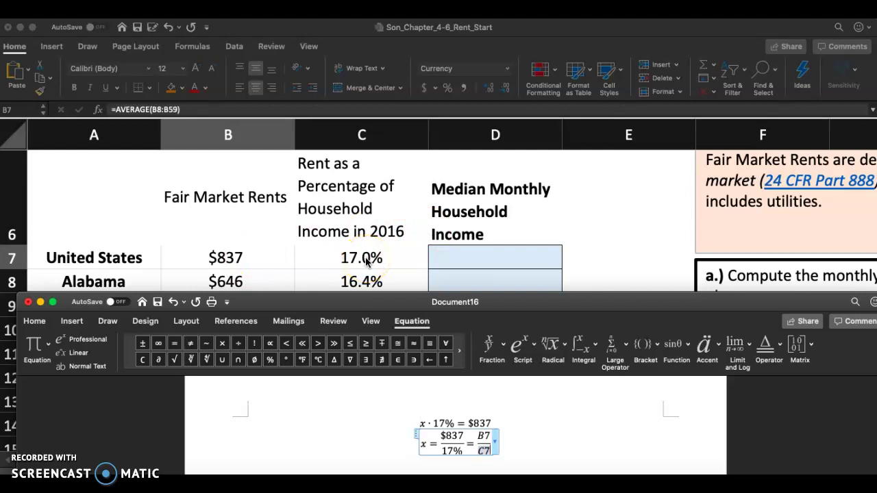
pyautogui.click(525, 425)
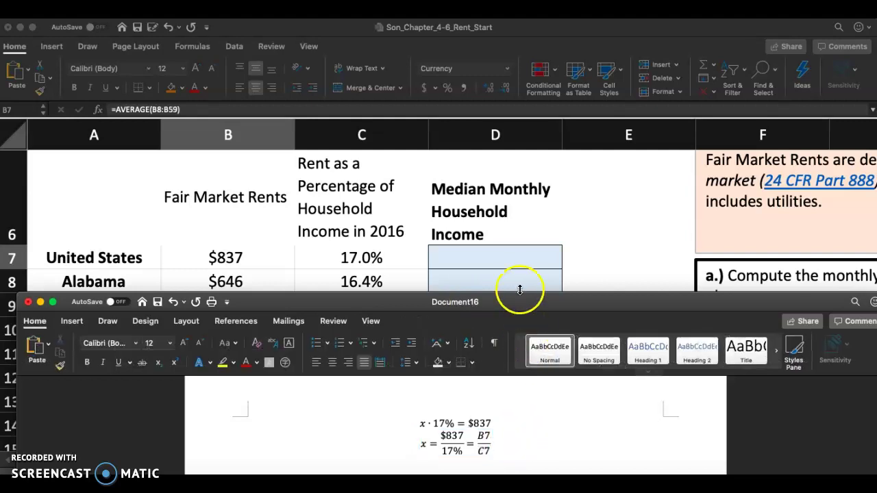
pyautogui.click(499, 260)
# Enter =B7/C7 in D7, giving the U.S. median monthly household income of $4,919.01
pyautogui.click(500, 259)
pyautogui.write('=')
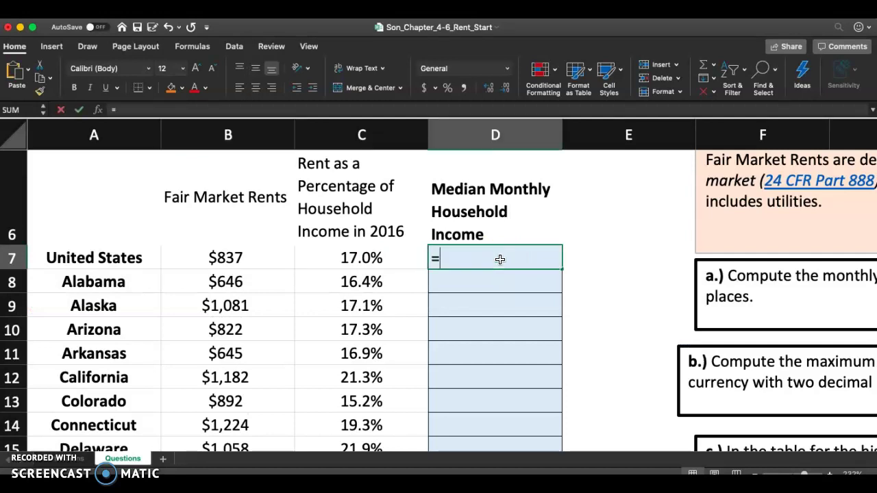
pyautogui.write('B7/C7')
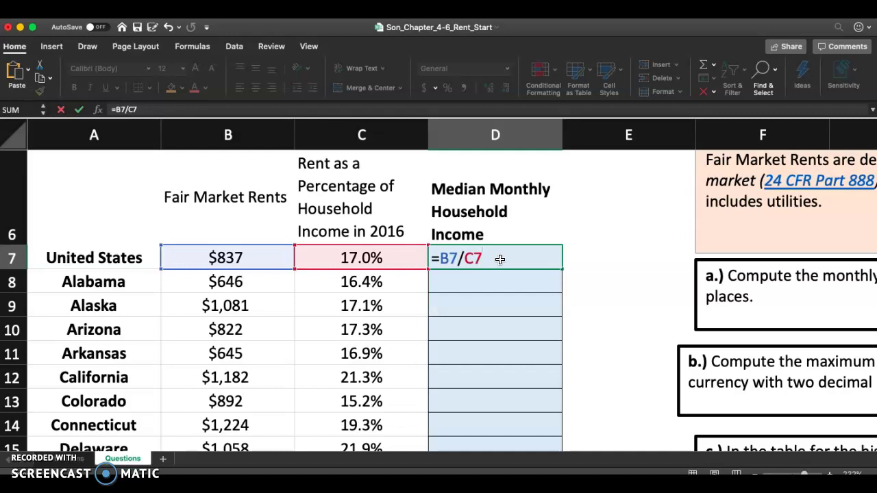
pyautogui.press('Return')
pyautogui.click(464, 256)
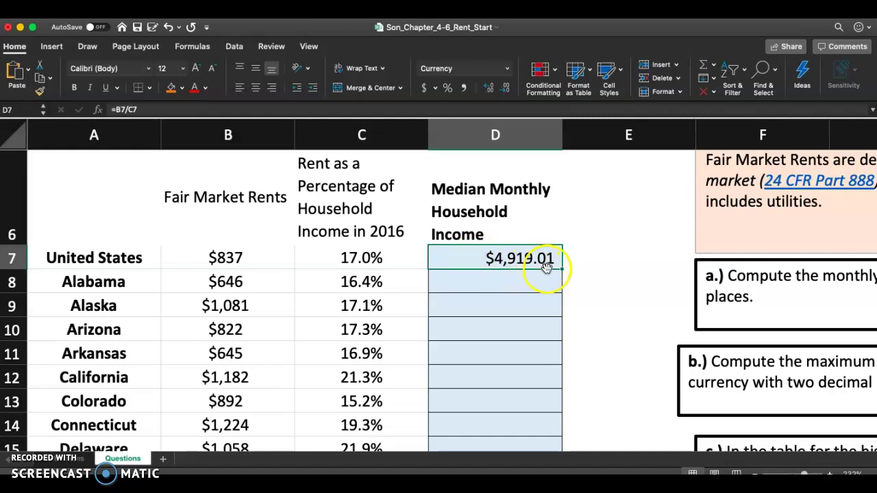
pyautogui.click(584, 226)
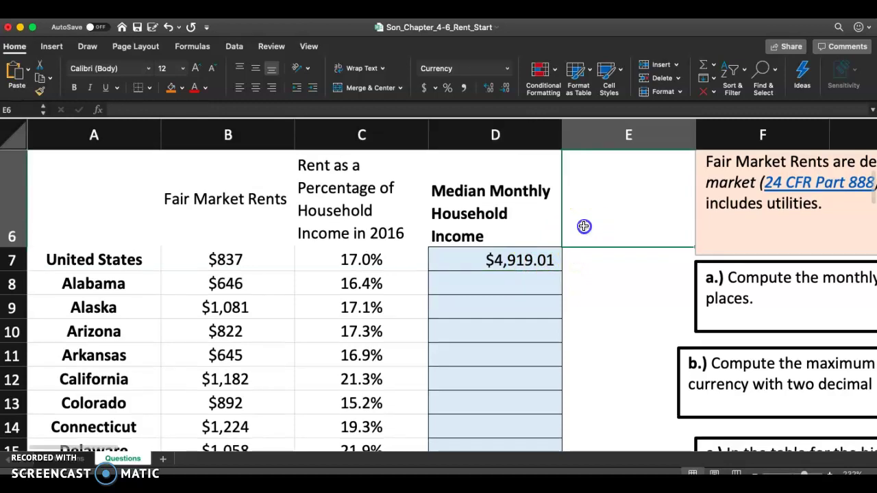
pyautogui.write('=')
pyautogui.click(501, 260)
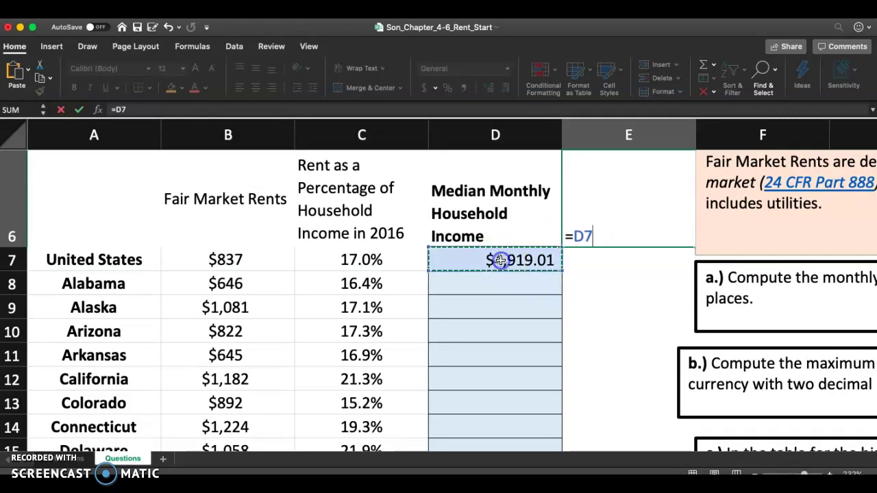
pyautogui.write('*')
pyautogui.click(378, 264)
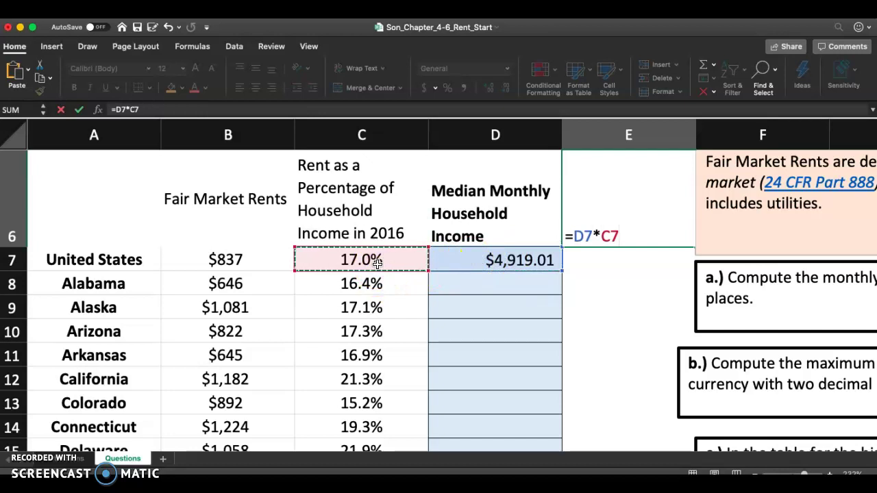
pyautogui.press('Return')
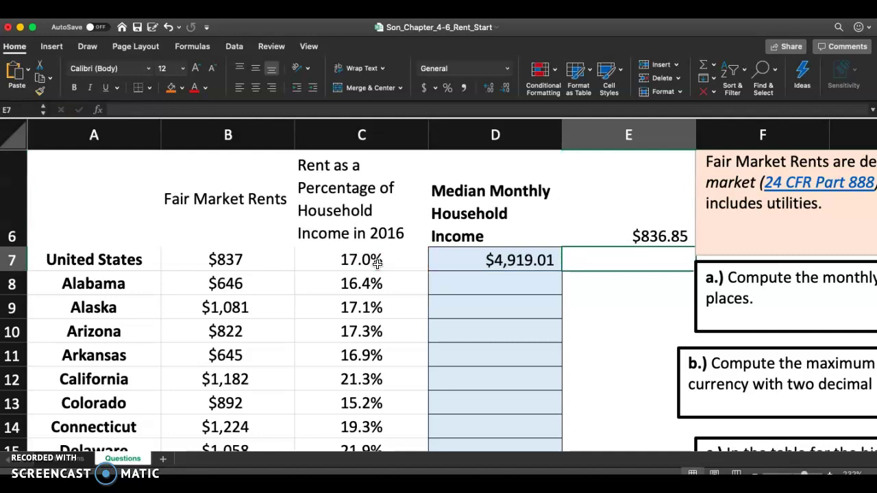
pyautogui.click(632, 229)
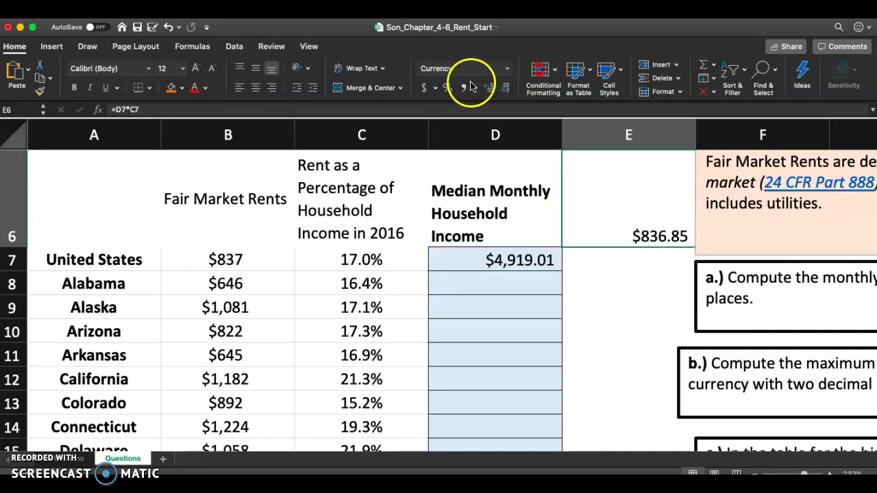
pyautogui.click(489, 88)
pyautogui.click(505, 88)
pyautogui.click(505, 90)
pyautogui.click(506, 90)
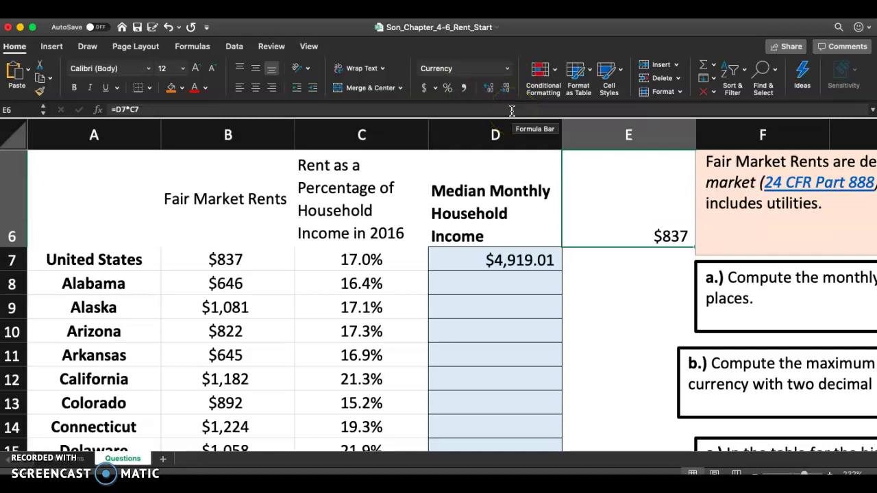
pyautogui.click(494, 263)
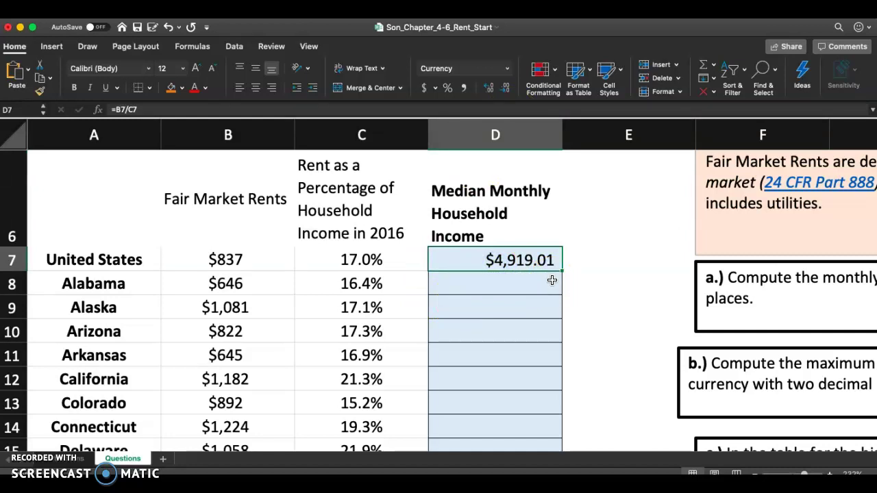
# Format D7 as Currency, fill it down to D59, and switch to the Instructions sheet
pyautogui.click(507, 68)
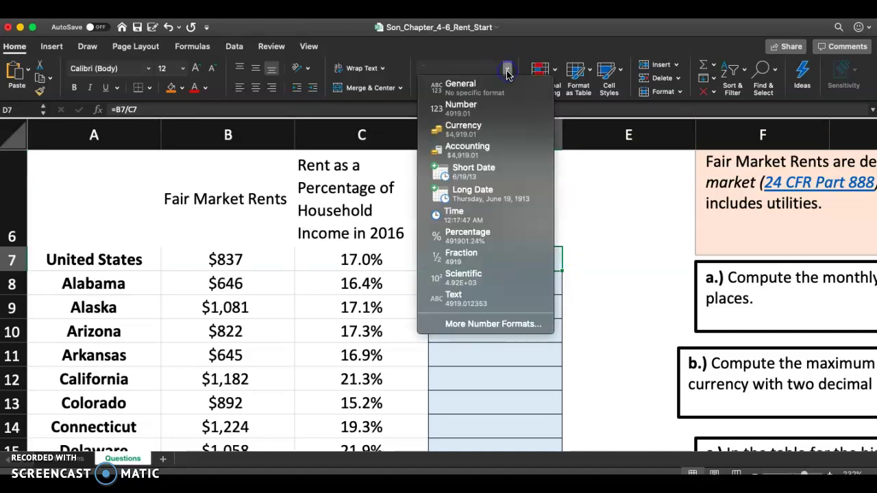
pyautogui.click(492, 127)
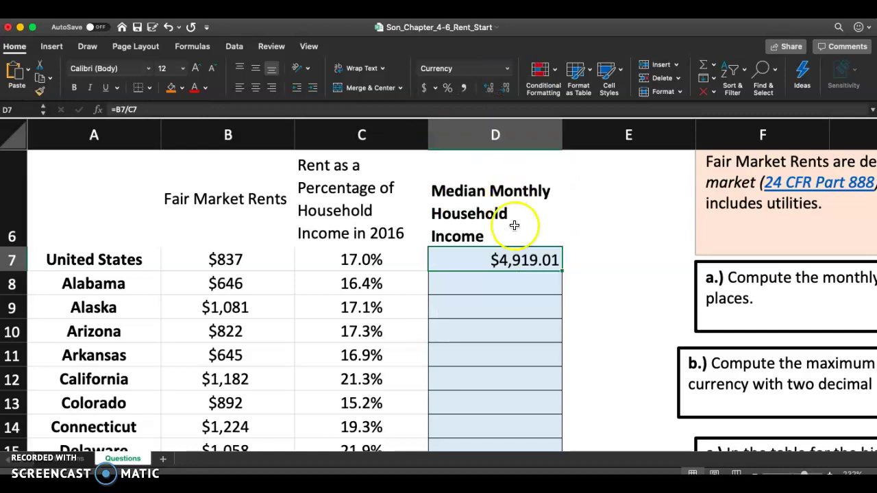
pyautogui.moveTo(562, 270); pyautogui.dragTo(554, 417)
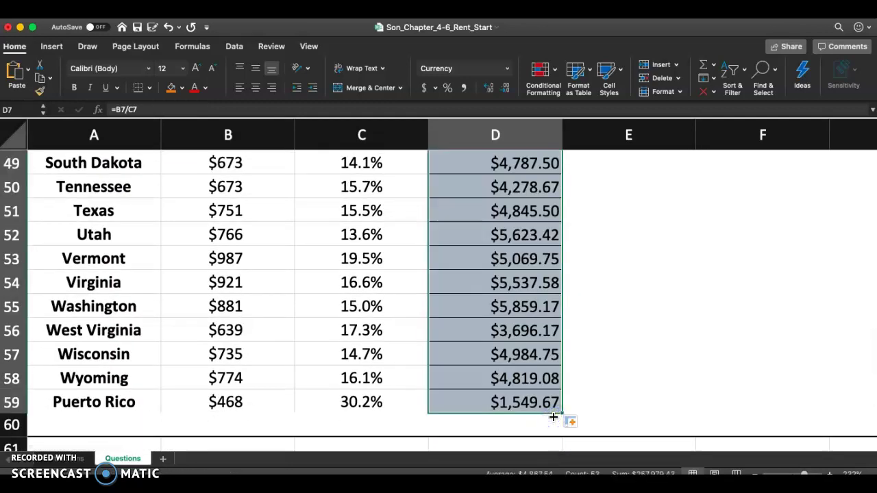
pyautogui.click(578, 356)
pyautogui.click(44, 459)
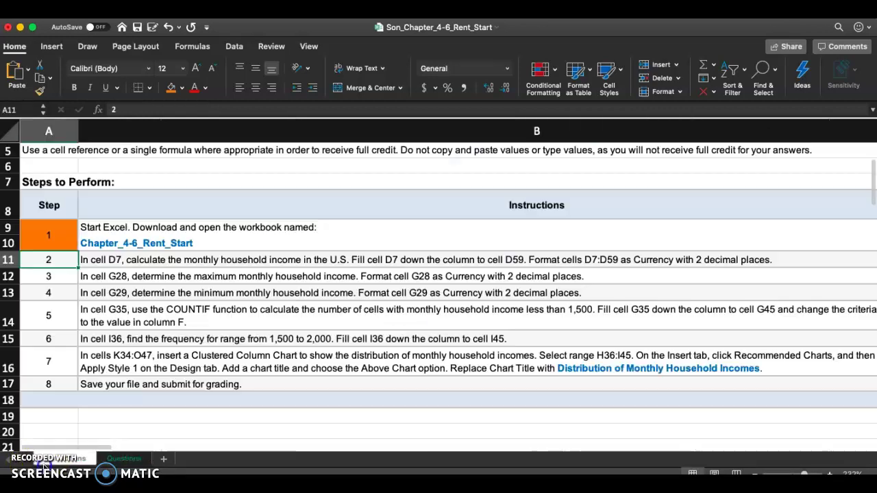
# Shade step 2's cell A11 orange, read steps 3 and 4, and return to Questions
pyautogui.click(171, 88)
pyautogui.click(69, 281)
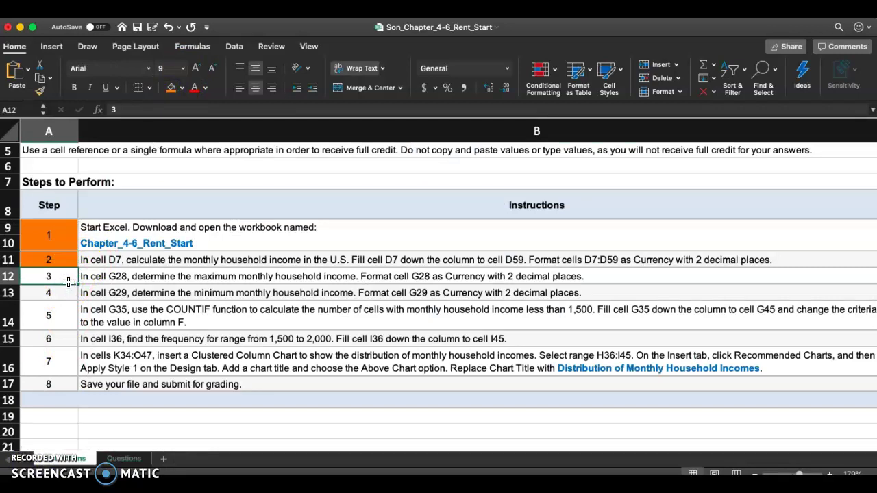
pyautogui.moveTo(66, 281); pyautogui.dragTo(150, 293)
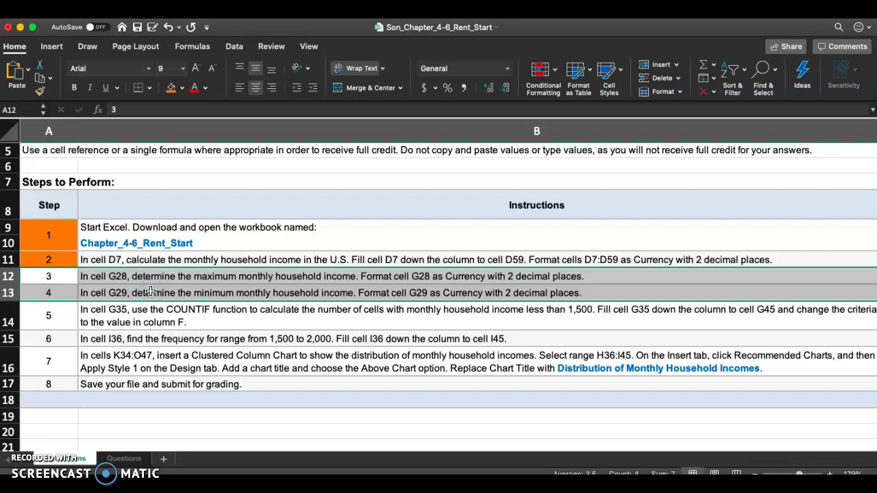
pyautogui.click(137, 287)
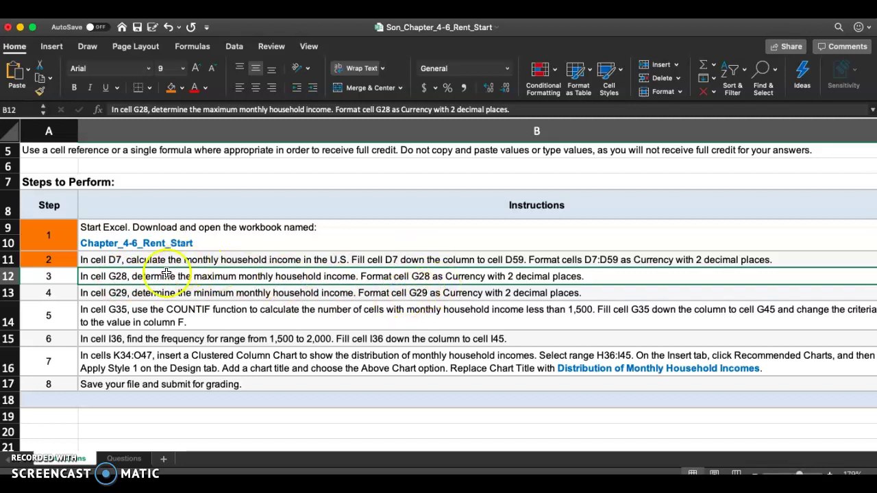
pyautogui.click(140, 293)
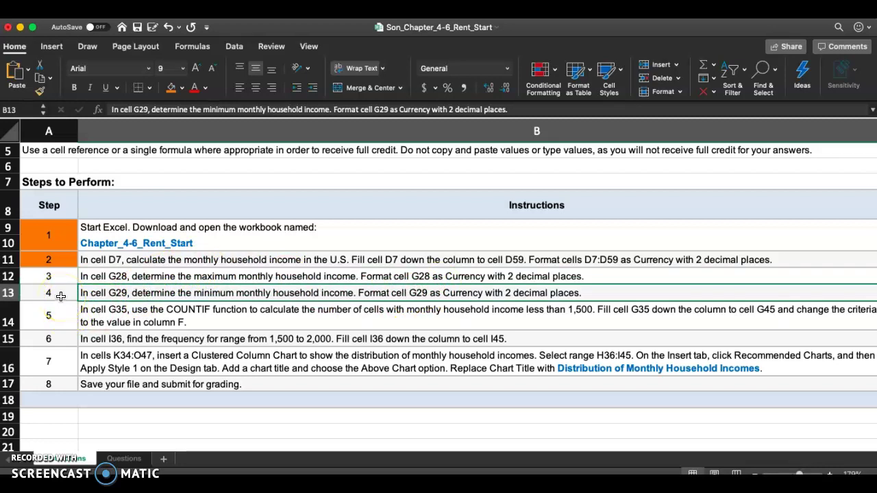
pyautogui.click(96, 296)
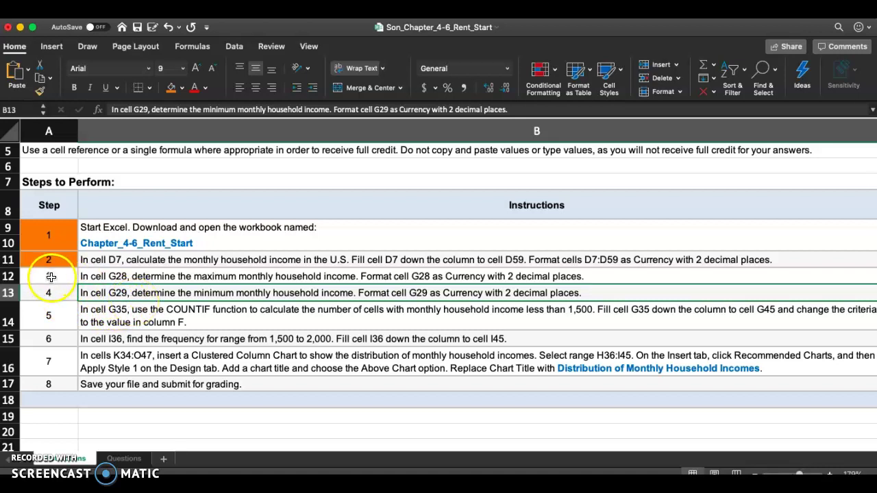
pyautogui.click(103, 277)
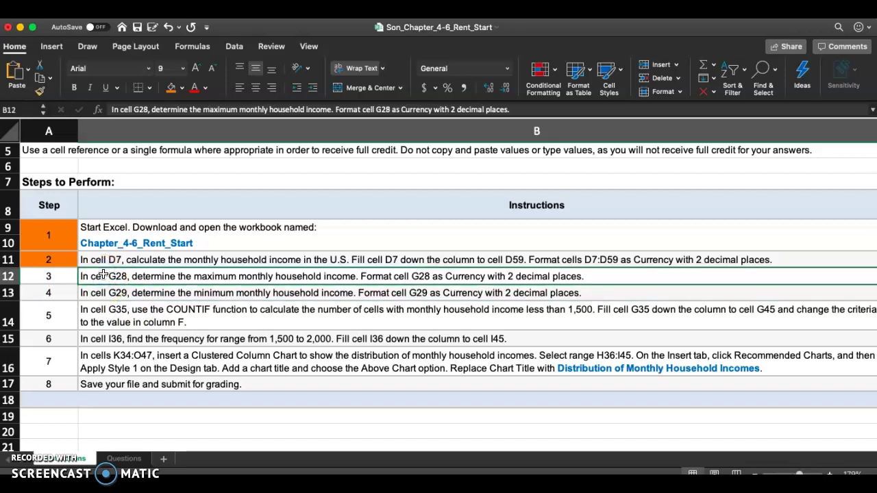
pyautogui.click(100, 294)
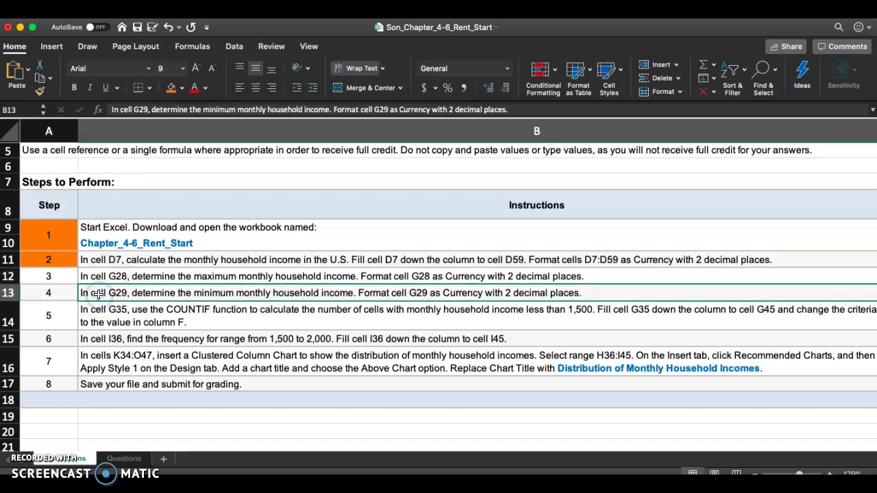
pyautogui.click(115, 461)
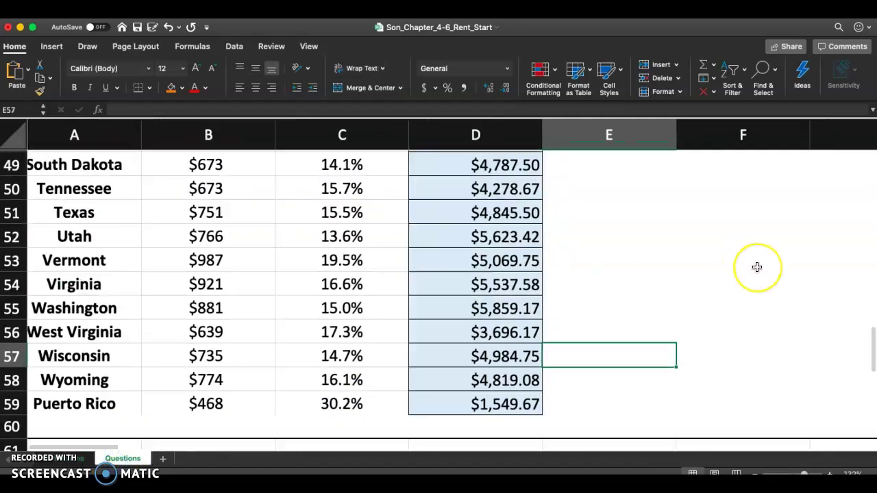
# Begin a MAX formula in the Maximum cell G28
pyautogui.hscroll(5, 757, 267)
pyautogui.scroll(8, 757, 268)
pyautogui.hscroll(-2, 757, 268)
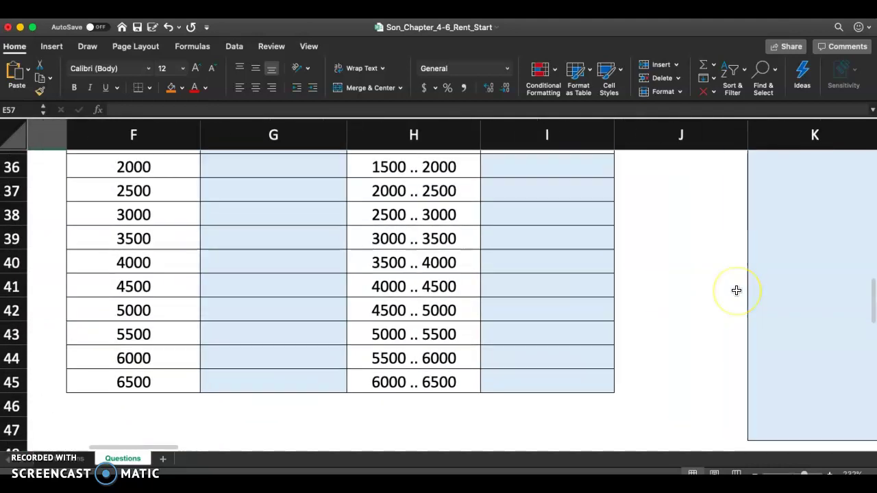
pyautogui.scroll(2, 737, 291)
pyautogui.hscroll(-1, 737, 290)
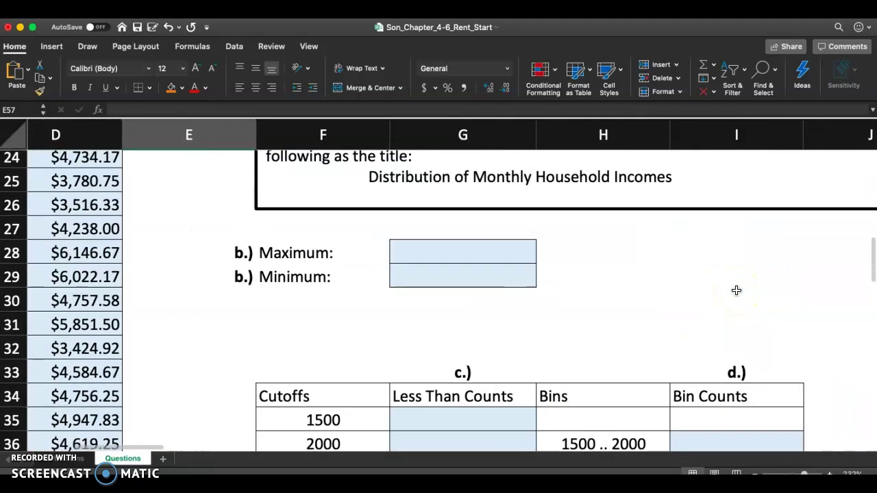
pyautogui.click(448, 245)
pyautogui.write('=')
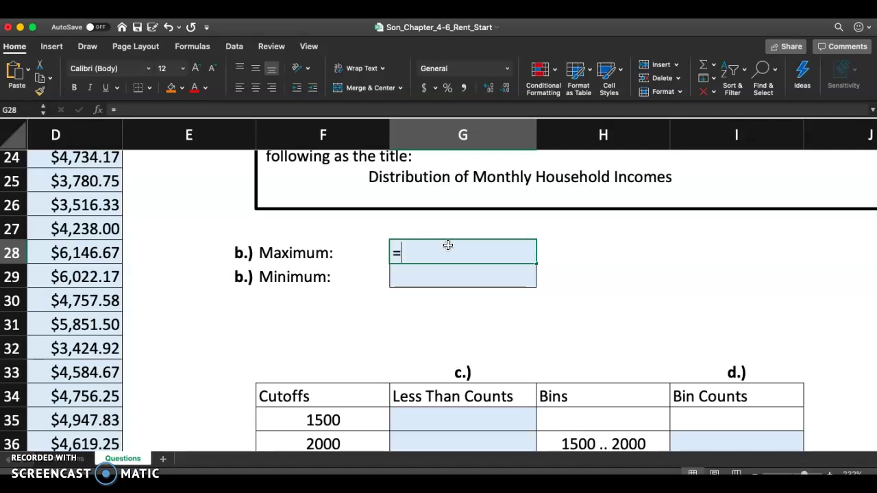
pyautogui.write('MAX')
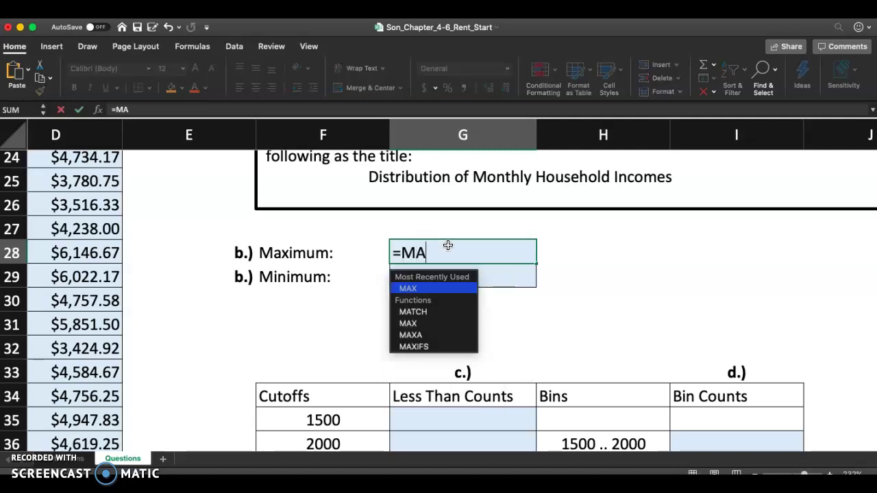
pyautogui.doubleClick(432, 309)
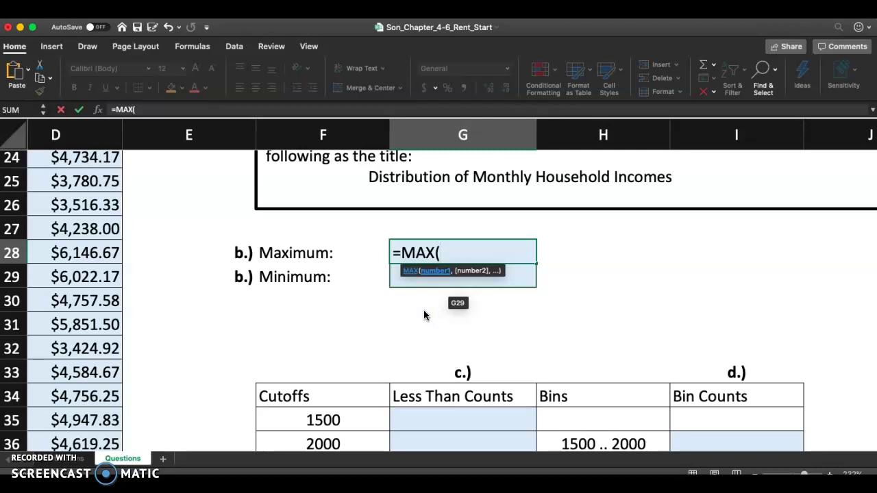
pyautogui.scroll(-3, 424, 314)
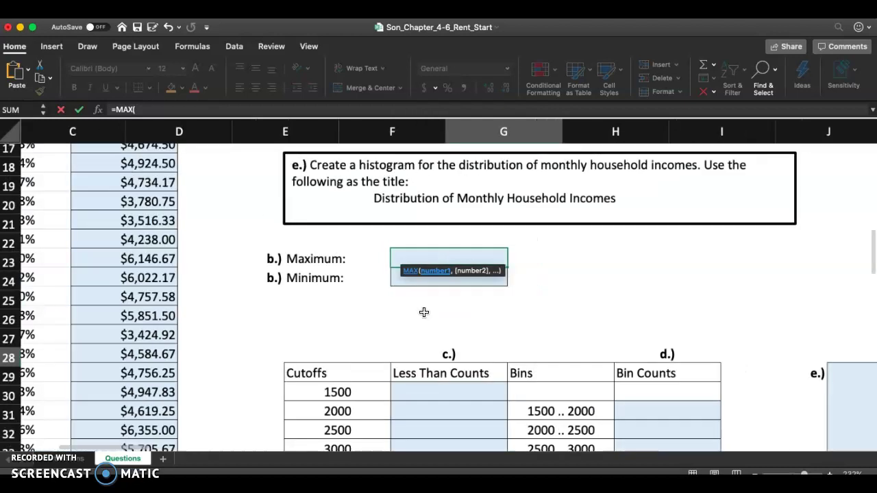
pyautogui.scroll(-3, 424, 313)
pyautogui.click(414, 260)
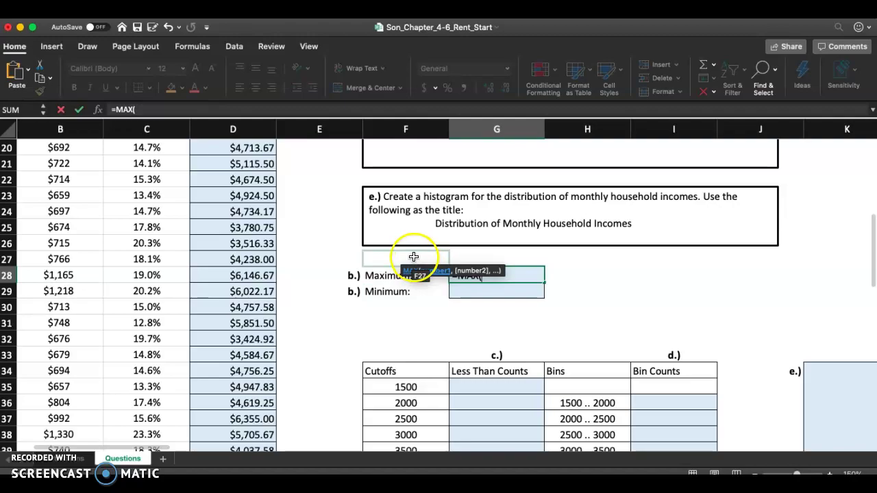
# Give MAX the income range D7:D59 and commit the formula
pyautogui.scroll(-3, 381, 241)
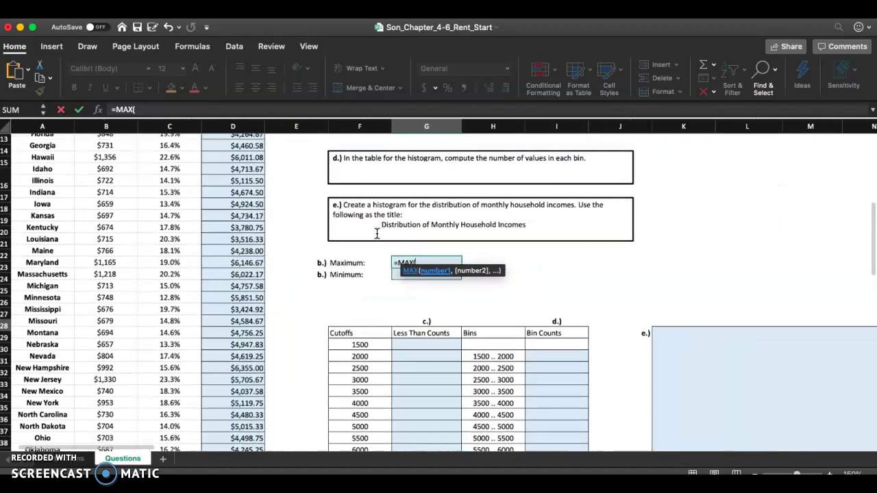
pyautogui.scroll(-3, 376, 233)
pyautogui.scroll(5, 377, 234)
pyautogui.click(242, 186)
pyautogui.moveTo(241, 187); pyautogui.dragTo(241, 198)
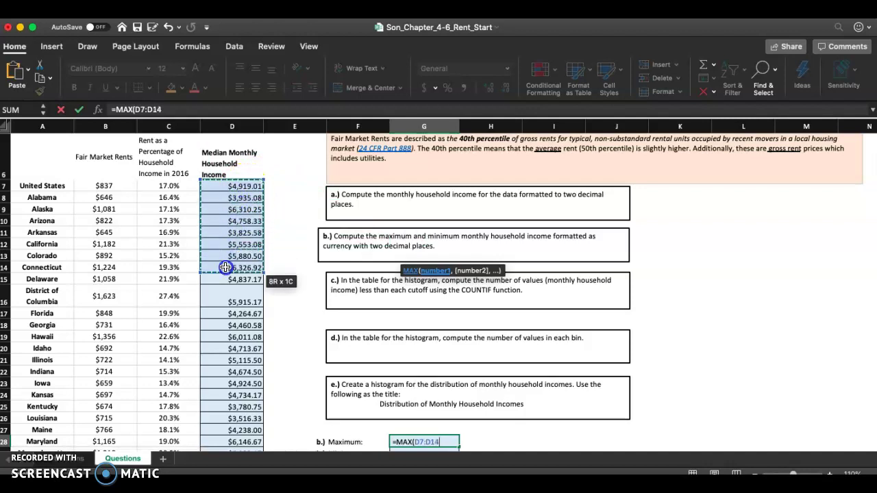
pyautogui.moveTo(224, 283); pyautogui.dragTo(217, 419)
pyautogui.scroll(6, 421, 244)
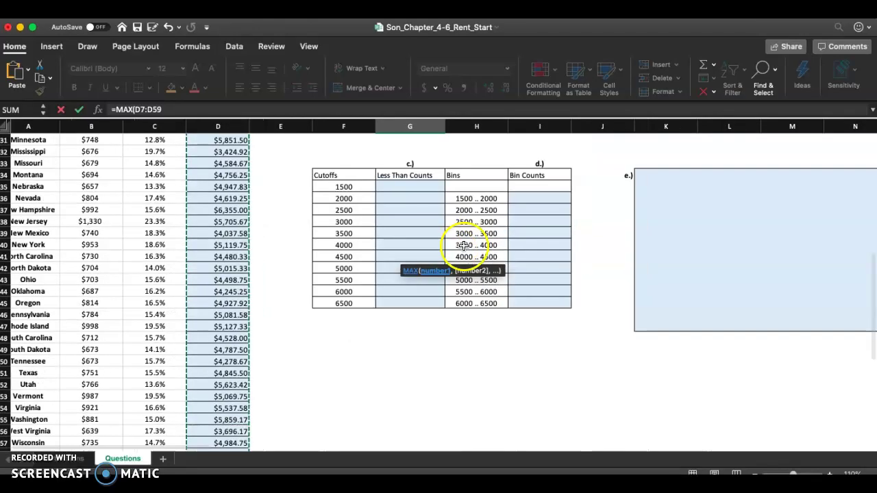
pyautogui.scroll(5, 464, 246)
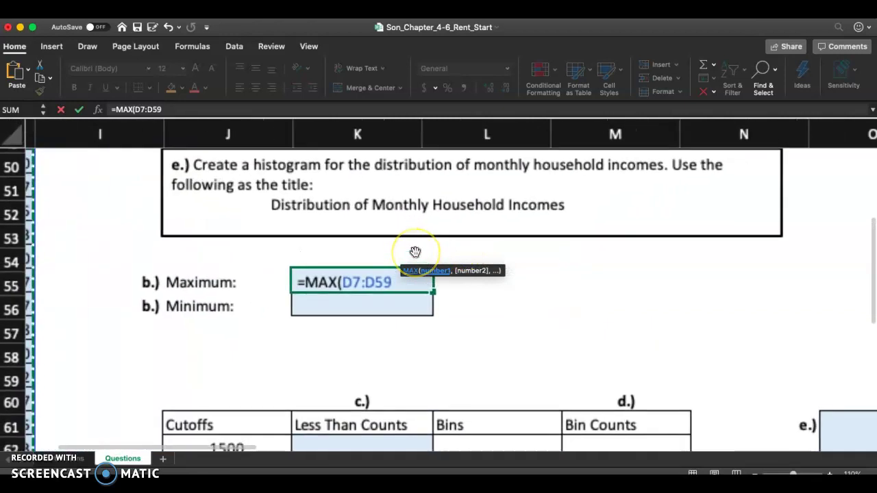
pyautogui.write(')')
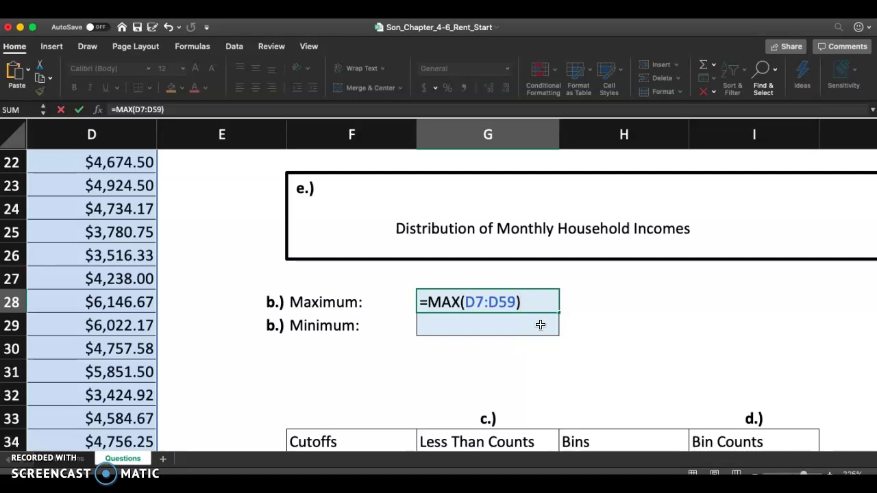
pyautogui.press('Return')
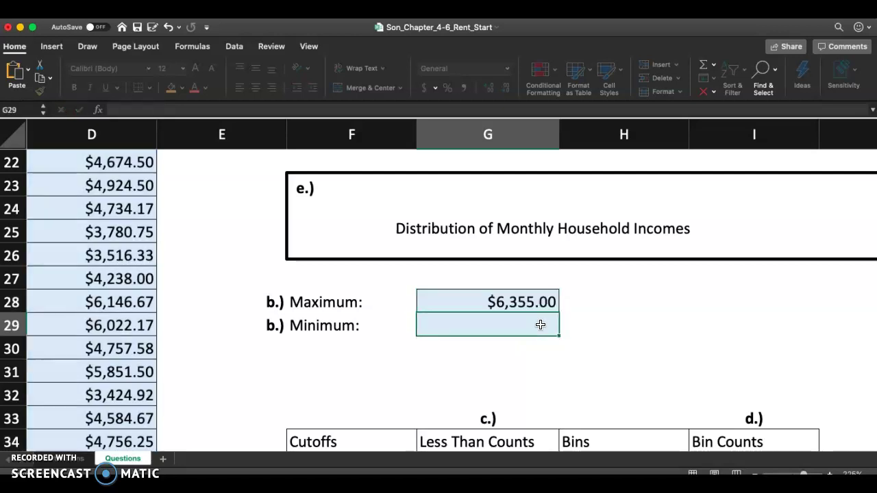
# Format G28 as Currency so it shows $6,355.00
pyautogui.click(474, 301)
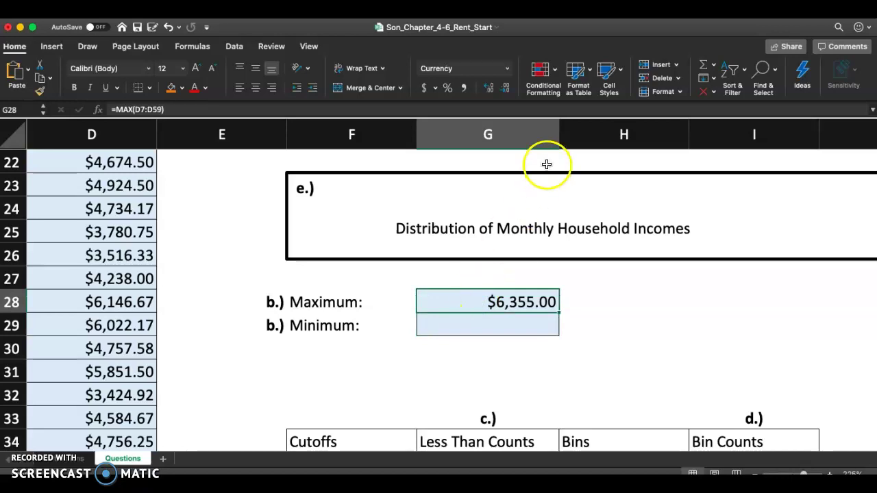
pyautogui.click(507, 68)
pyautogui.click(477, 135)
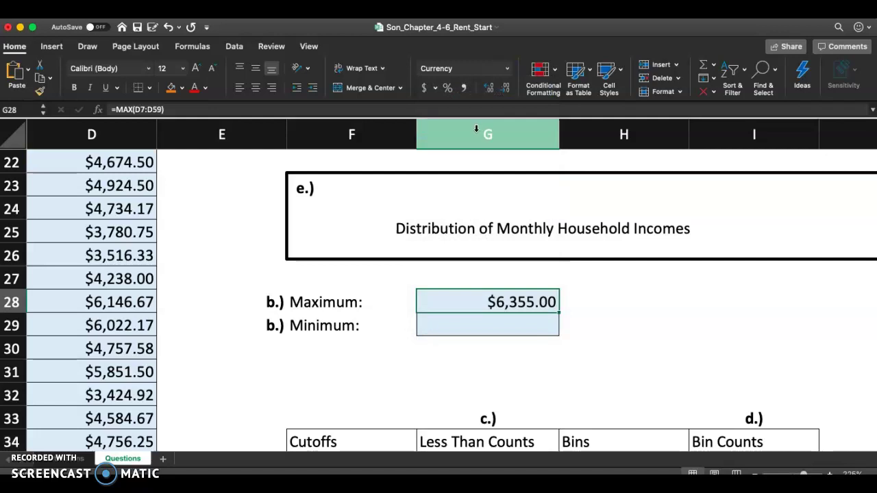
pyautogui.click(500, 334)
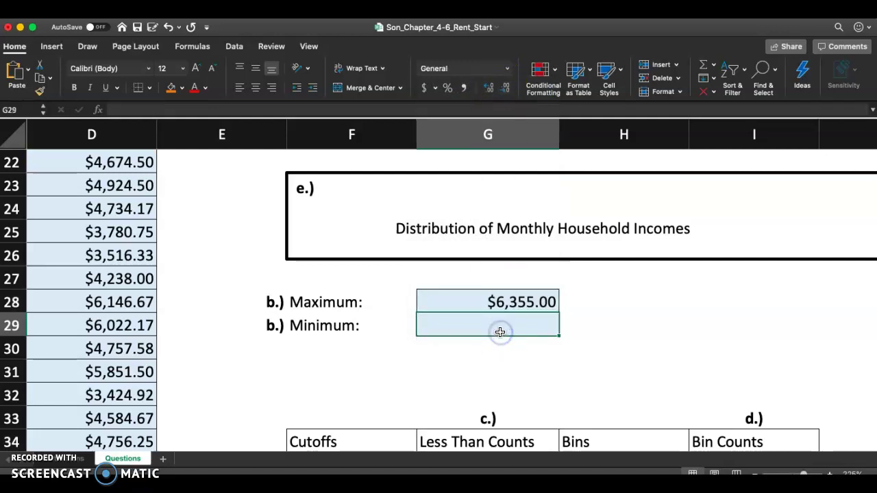
# Enter =MIN(D7:D59) in G29, returning a $1,549.67 minimum income
pyautogui.write('=MIN')
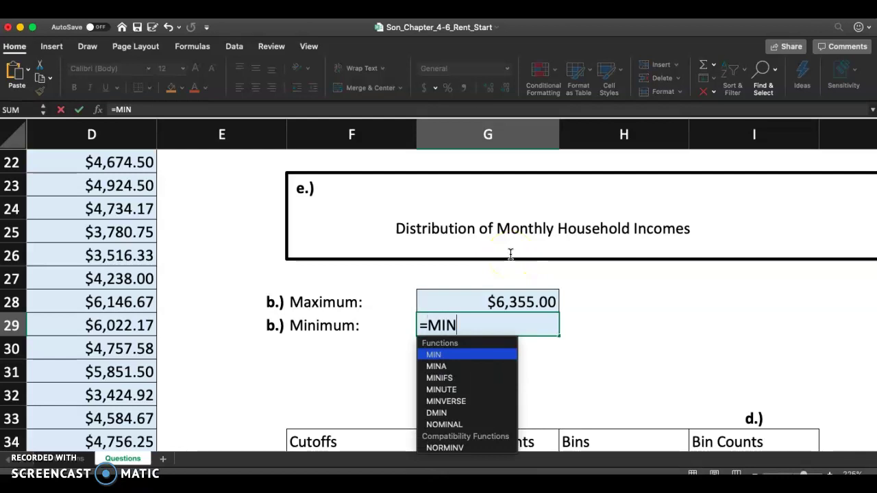
pyautogui.doubleClick(455, 355)
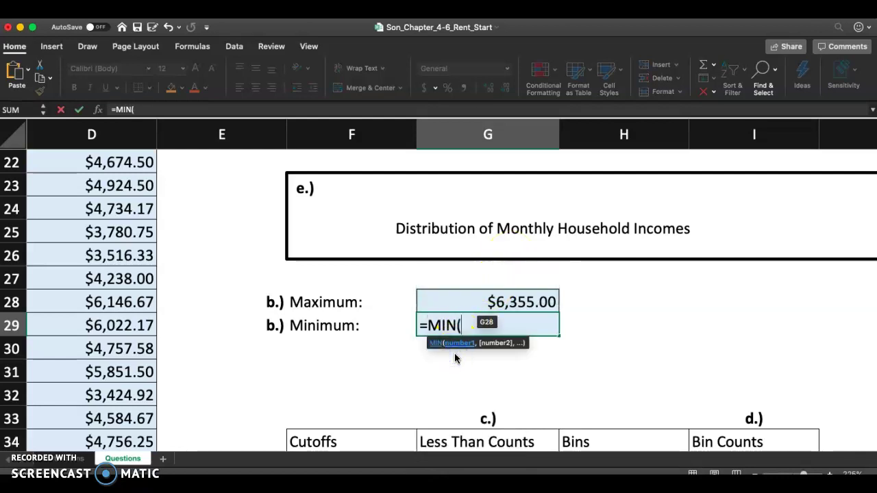
pyautogui.write('D7:D59)')
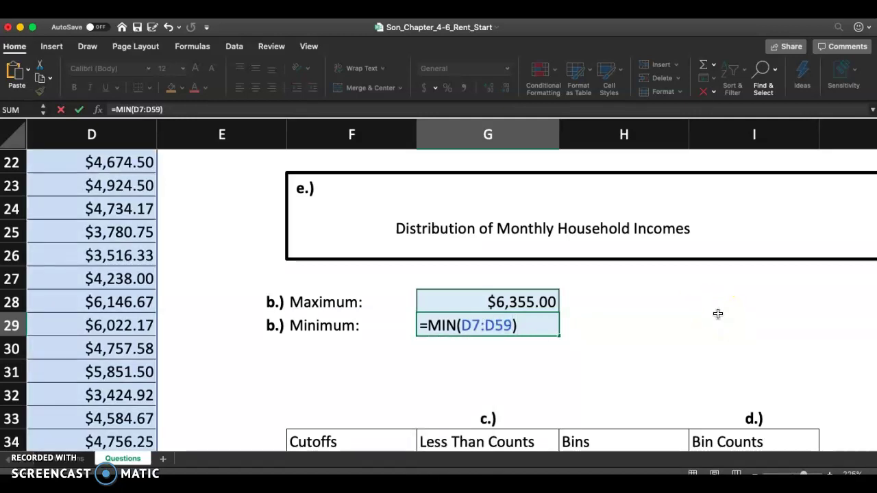
pyautogui.press('Return')
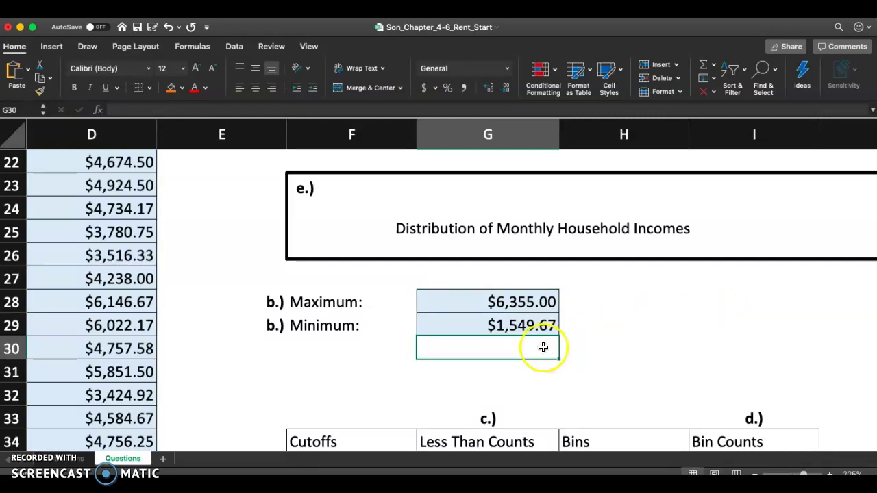
pyautogui.click(510, 327)
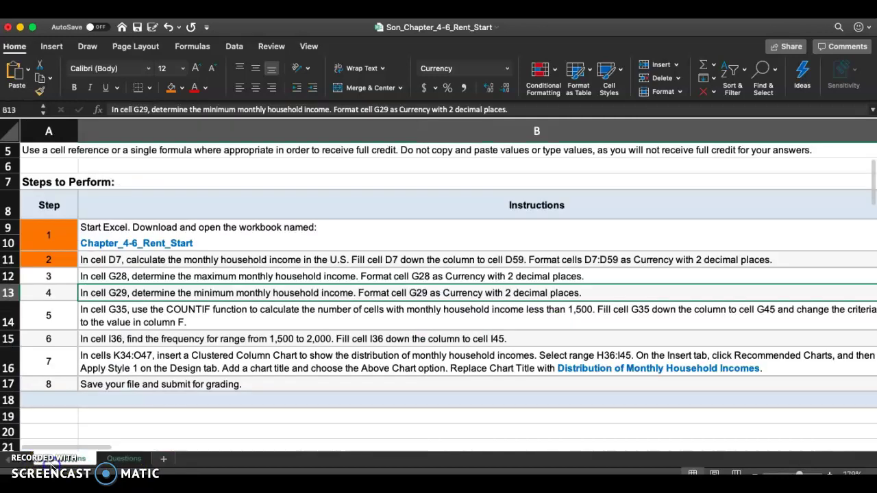
# Shade the step 3 and 4 numbers (A12:A13) orange on the Instructions sheet
pyautogui.click(65, 458)
pyautogui.click(62, 278)
pyautogui.moveTo(62, 279); pyautogui.dragTo(64, 290)
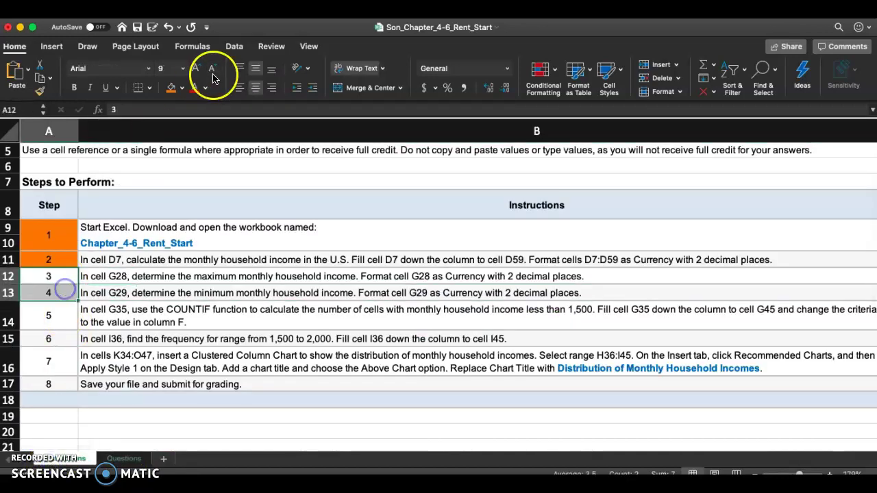
pyautogui.click(171, 87)
# Read step 5's instruction and glance back at the Questions sheet
pyautogui.click(102, 318)
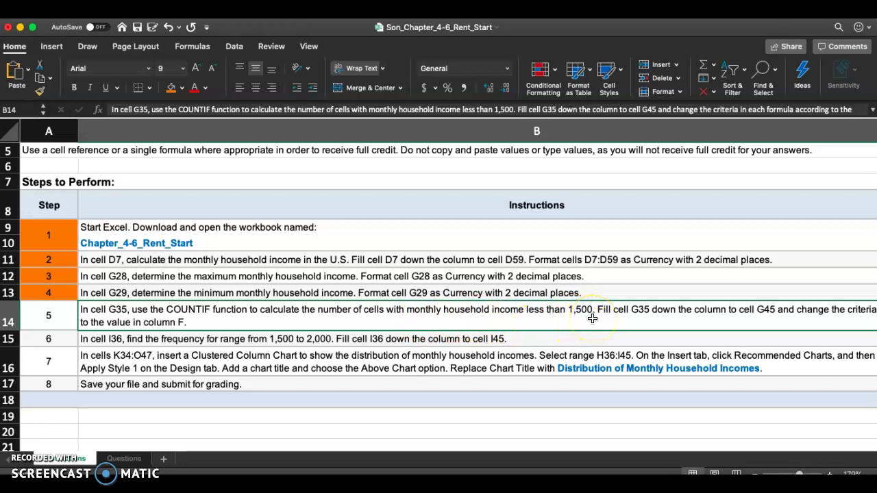
pyautogui.hscroll(2, 593, 318)
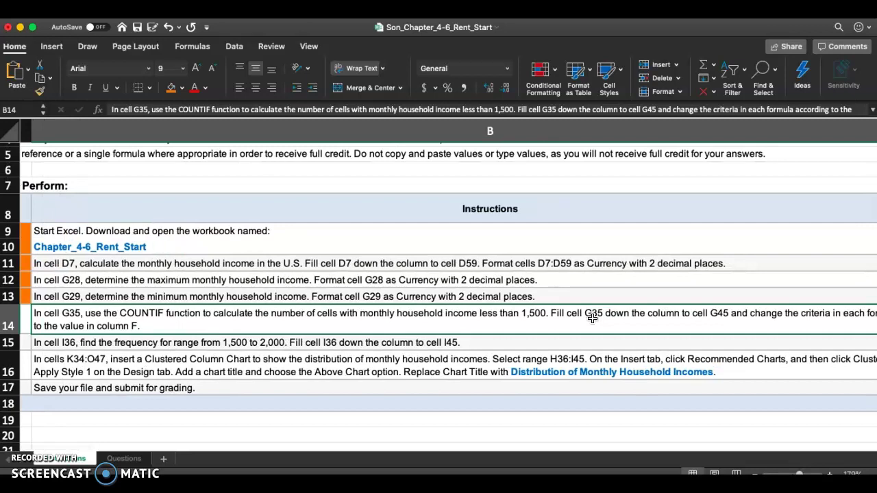
pyautogui.click(124, 459)
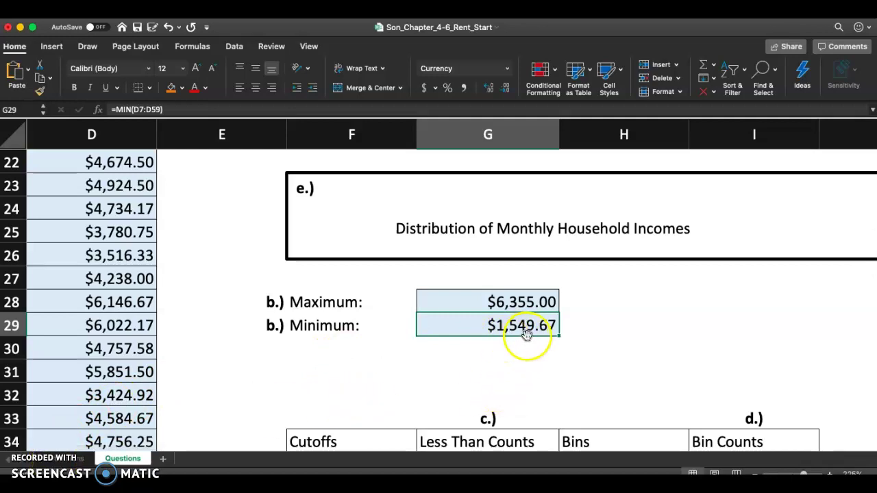
# Review step 5 on the Instructions sheet again, then return to Questions
pyautogui.click(88, 458)
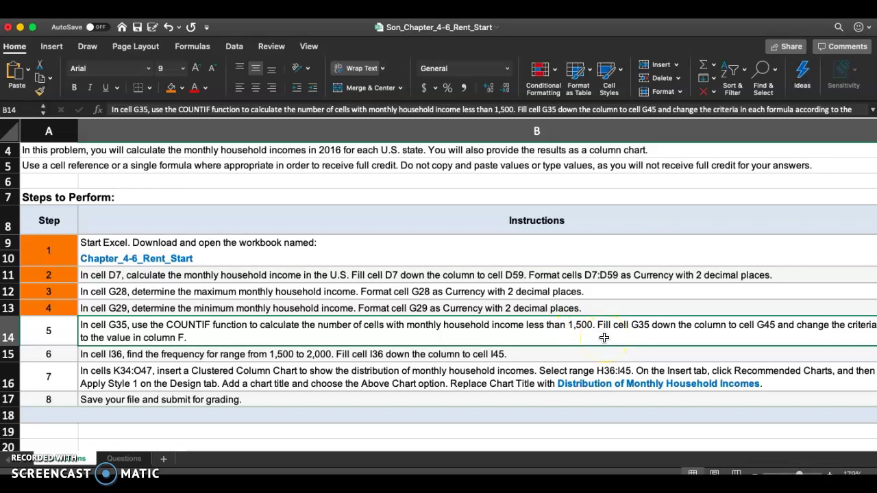
pyautogui.hscroll(3, 605, 338)
pyautogui.hscroll(3, 607, 331)
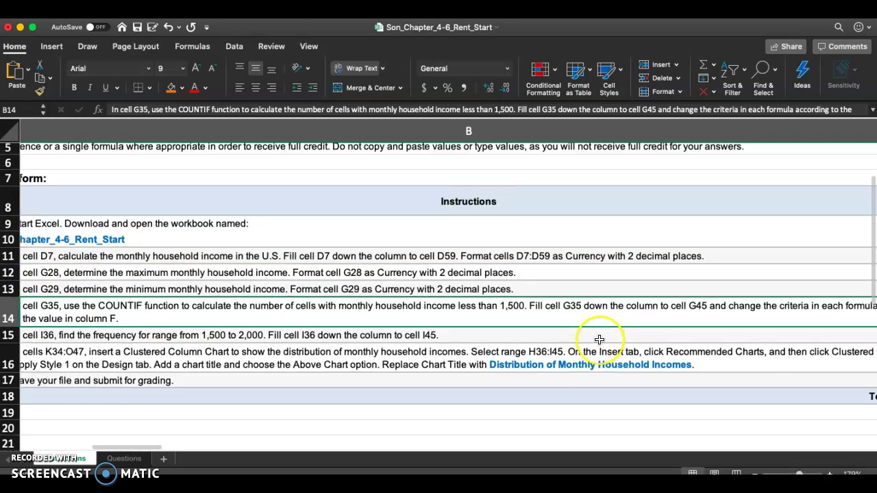
pyautogui.scroll(-1, 600, 339)
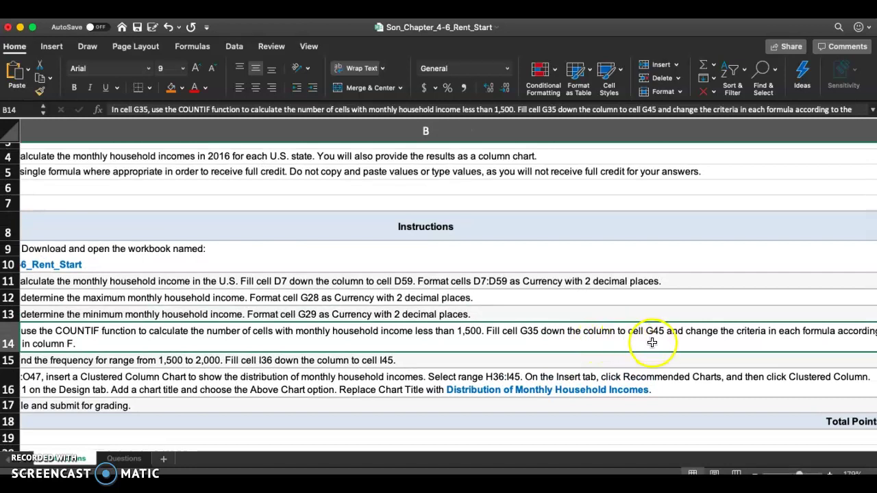
pyautogui.hscroll(2, 675, 340)
pyautogui.scroll(-1, 675, 340)
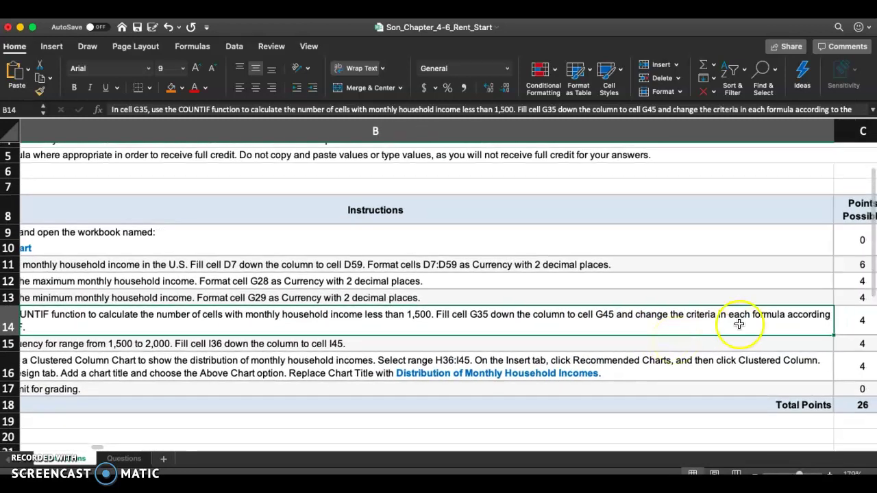
pyautogui.hscroll(-3, 751, 321)
pyautogui.scroll(-1, 751, 321)
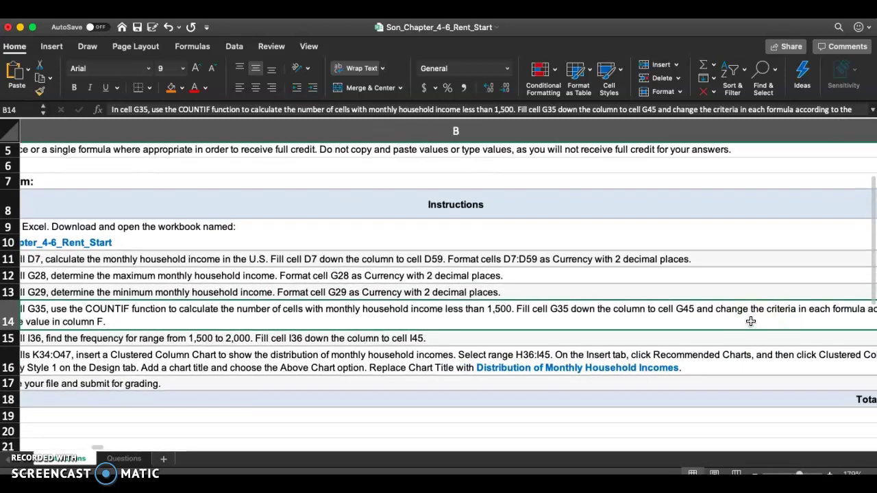
pyautogui.hscroll(-2, 751, 321)
pyautogui.scroll(-1, 751, 320)
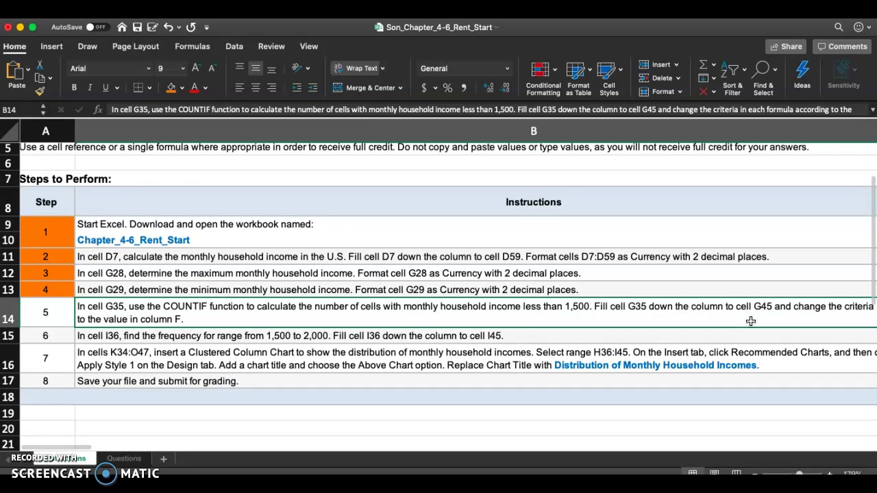
pyautogui.hscroll(-1, 376, 289)
pyautogui.scroll(1, 376, 289)
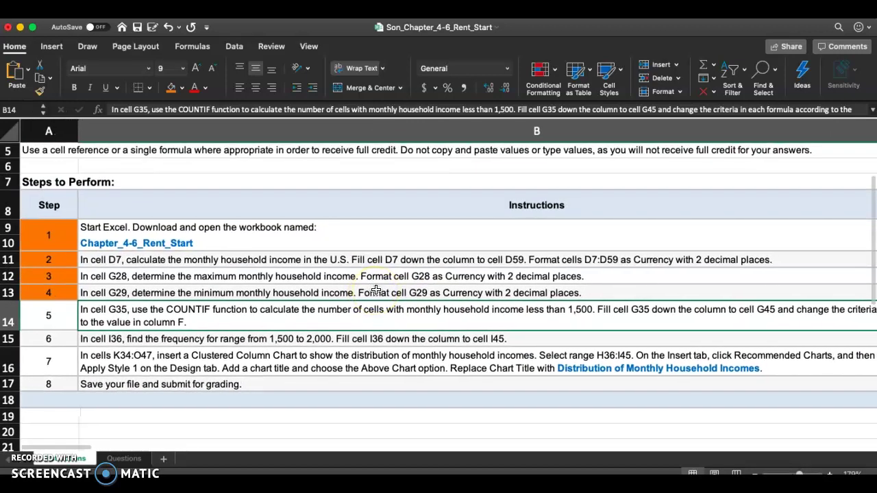
pyautogui.click(49, 318)
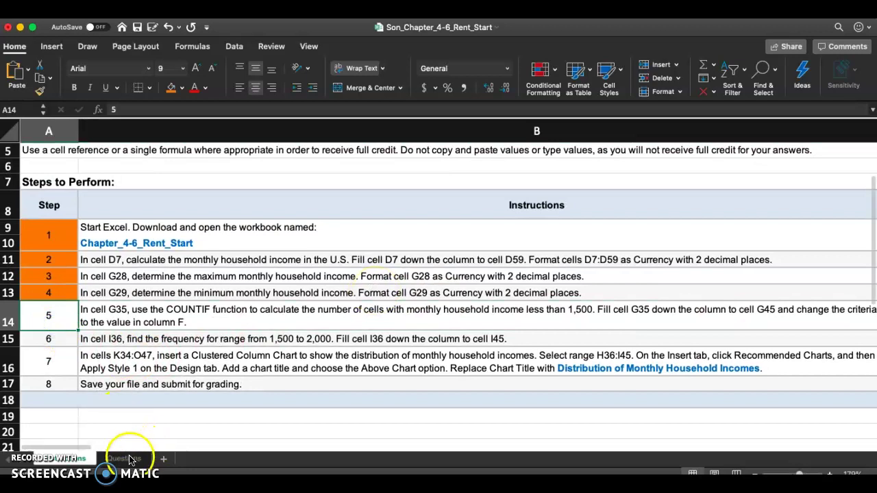
pyautogui.click(129, 458)
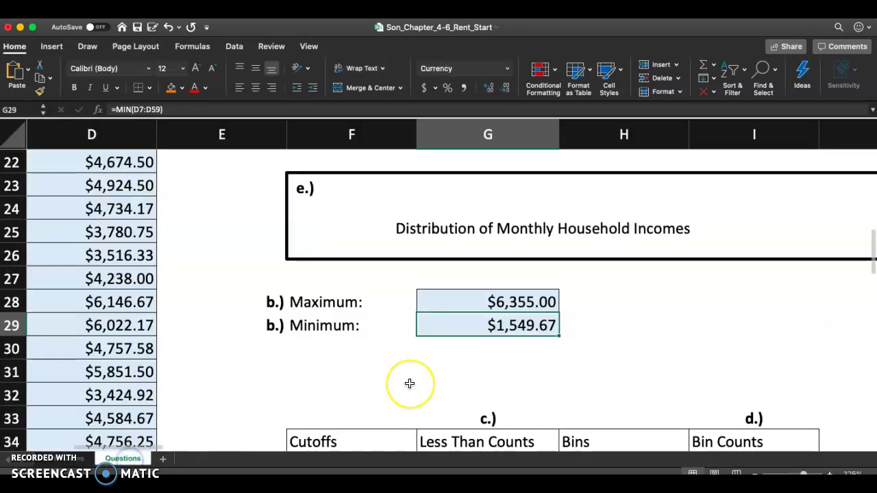
# Enter =COUNTIF(D7:D59,<1500) in G35 with an unquoted criterion, triggering Excel's formula warning
pyautogui.scroll(-8, 409, 384)
pyautogui.hscroll(1, 410, 384)
pyautogui.click(421, 267)
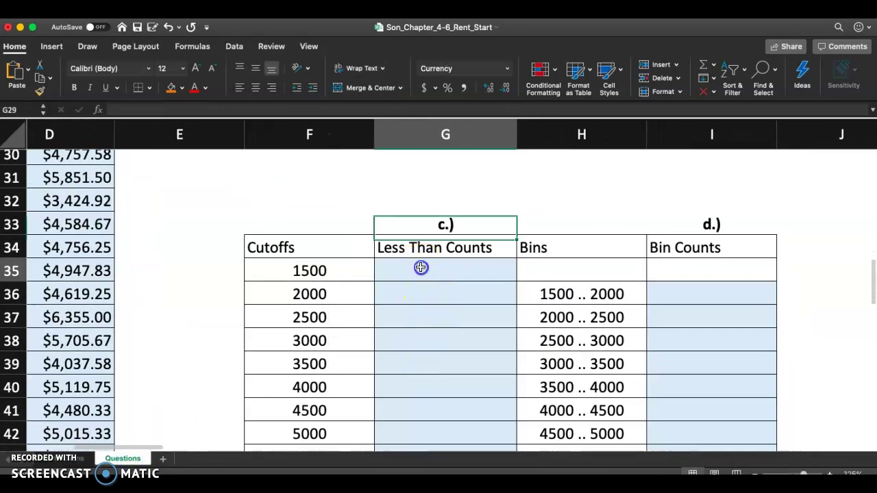
pyautogui.scroll(-2, 421, 267)
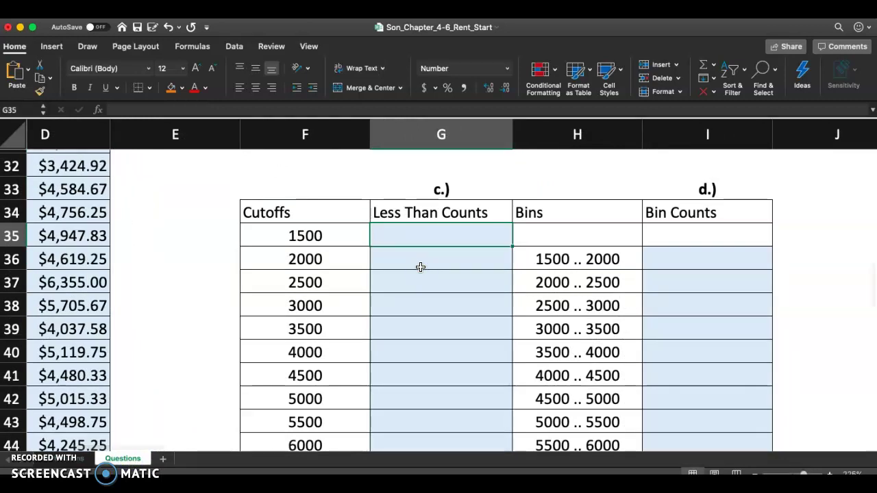
pyautogui.write('=')
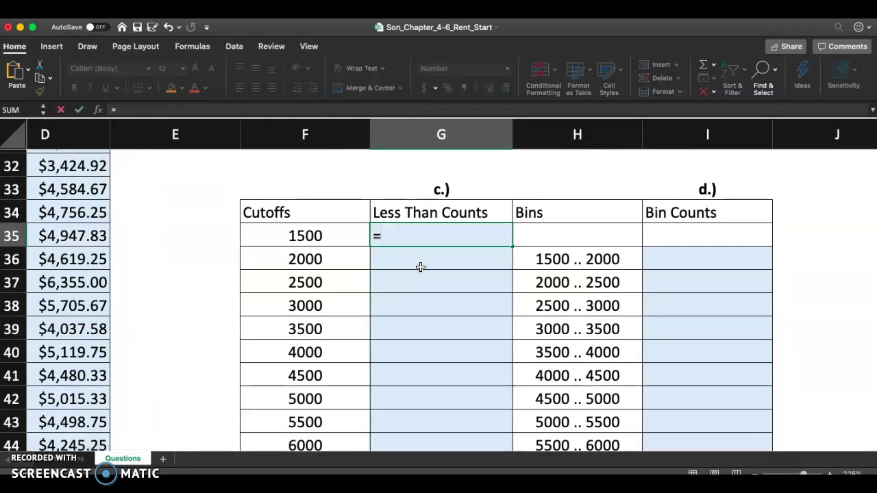
pyautogui.write('COUNT')
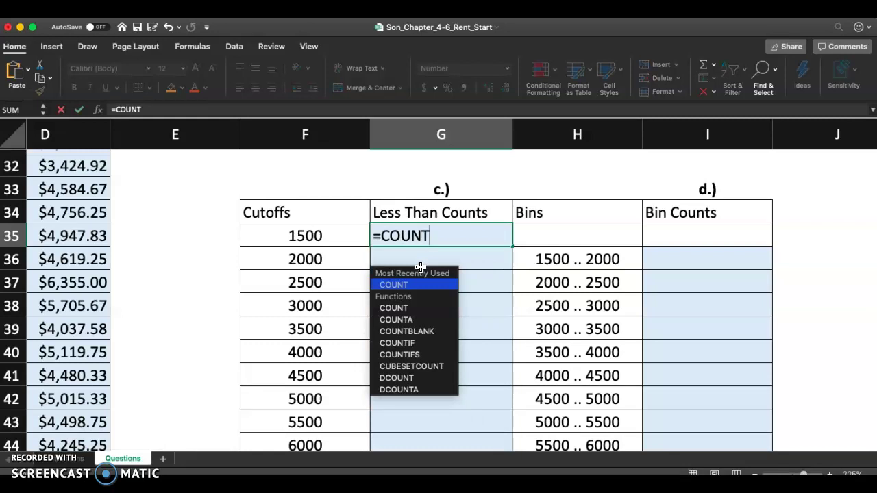
pyautogui.write('IF')
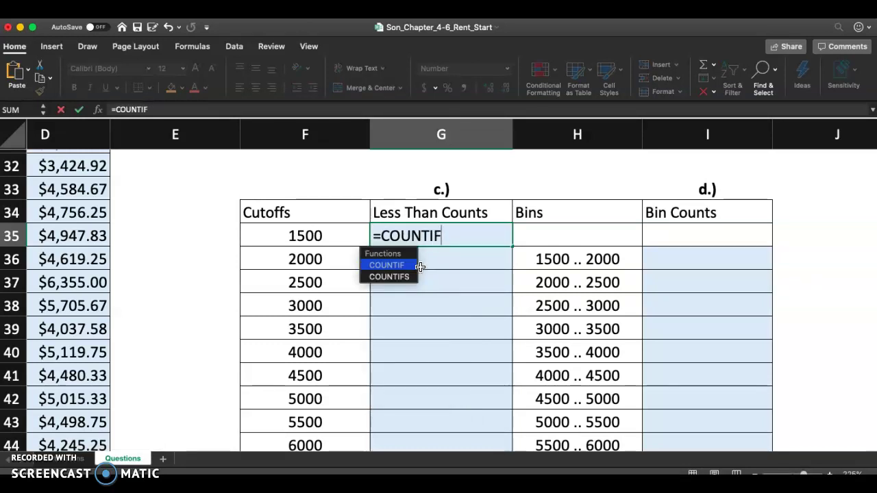
pyautogui.click(410, 271)
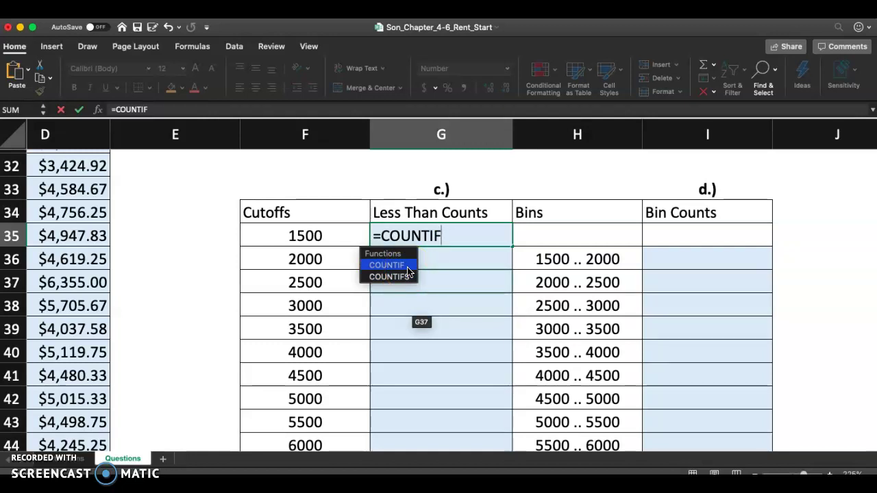
pyautogui.doubleClick(408, 272)
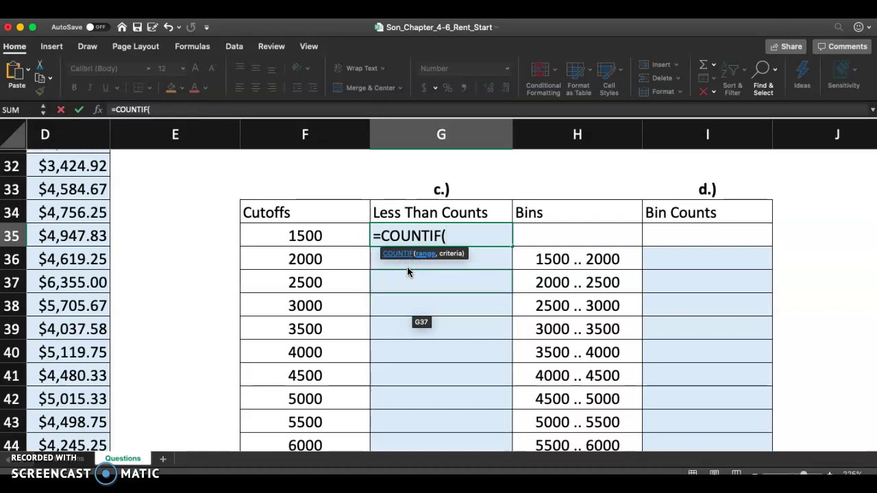
pyautogui.write('D7:D')
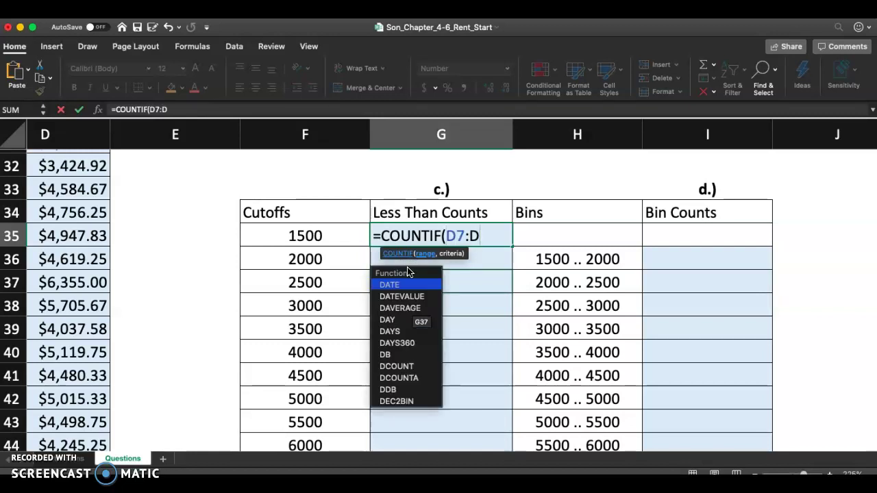
pyautogui.write('59')
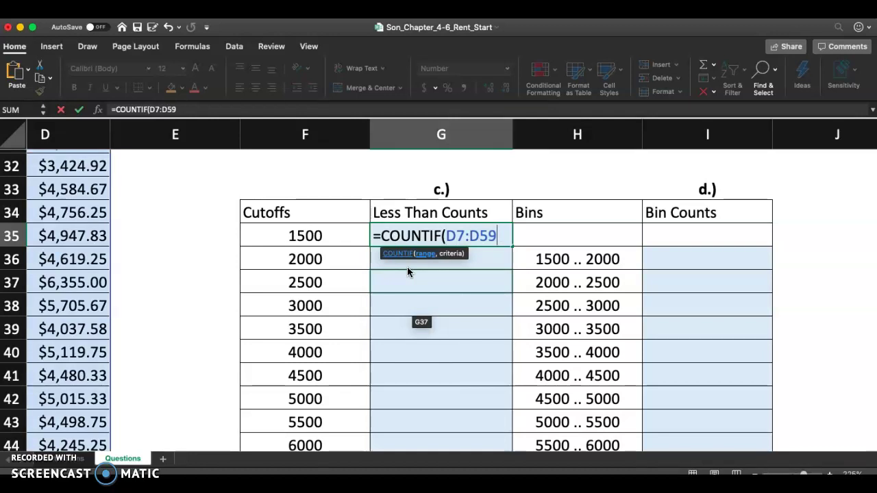
pyautogui.write(',')
pyautogui.write('<1500)')
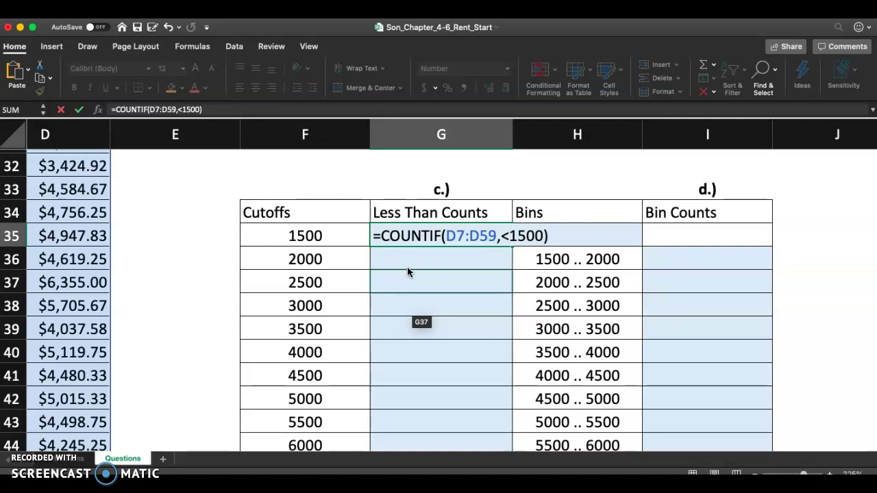
pyautogui.press('Return')
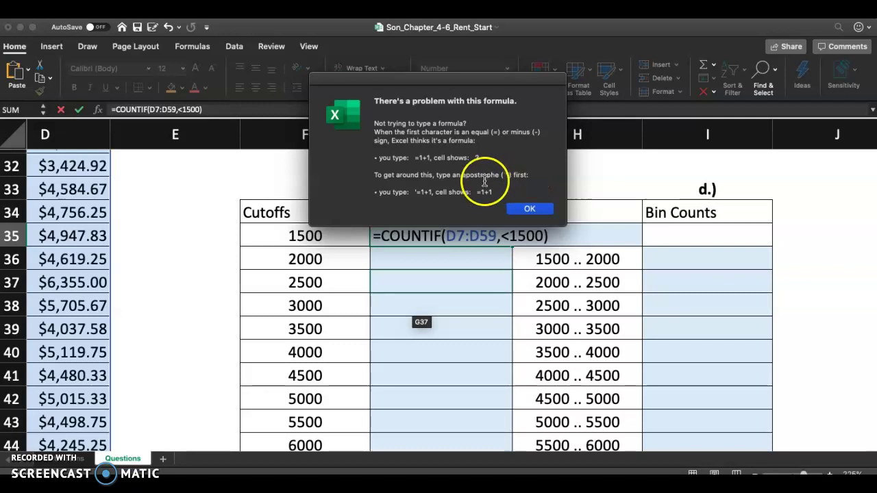
# Dismiss the formula error and retry, which brings the warning back
pyautogui.click(526, 210)
pyautogui.click(512, 236)
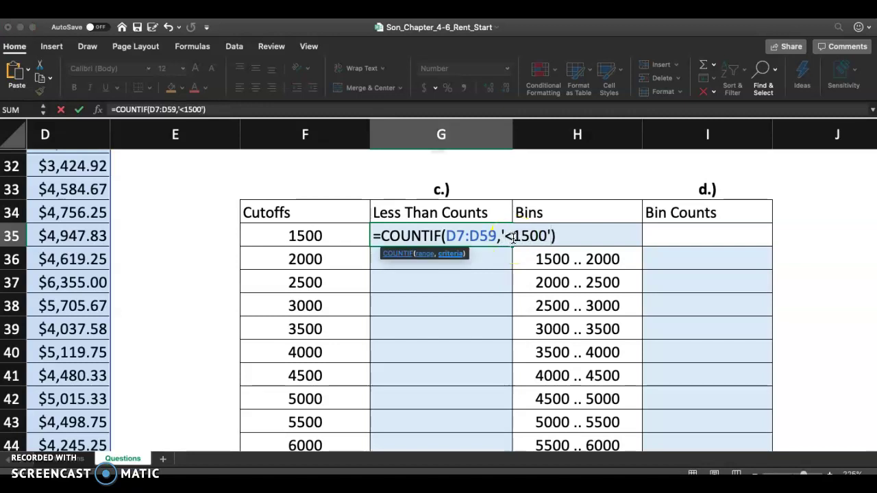
pyautogui.press('Return')
pyautogui.click(525, 210)
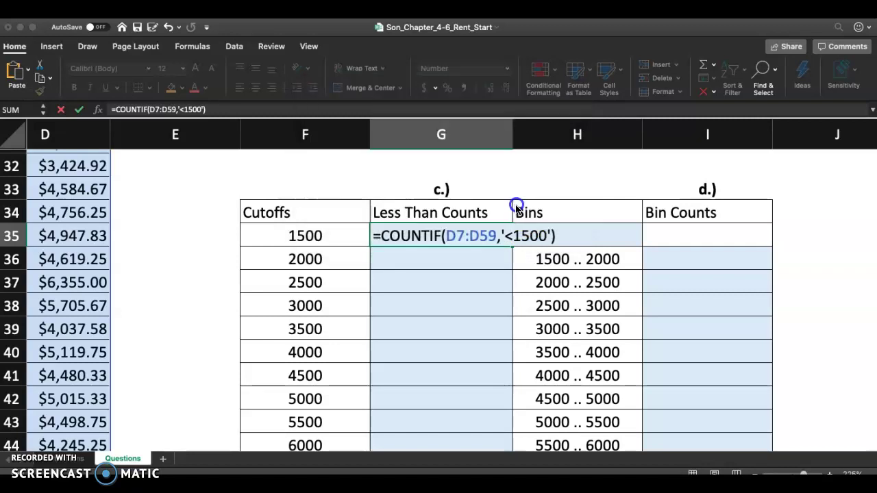
# Wrap the criterion in double quotes as "<1500" and commit, returning 0
pyautogui.click(507, 235)
pyautogui.press('BackSpace')
pyautogui.write('"')
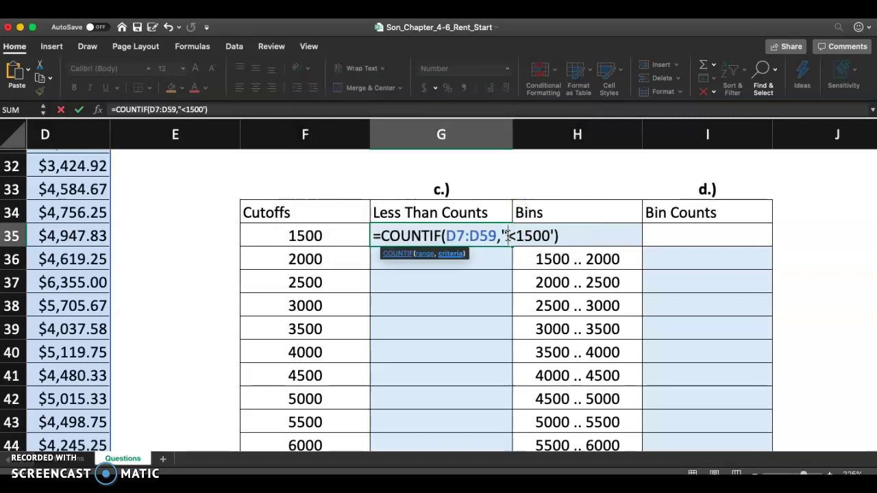
pyautogui.write('"')
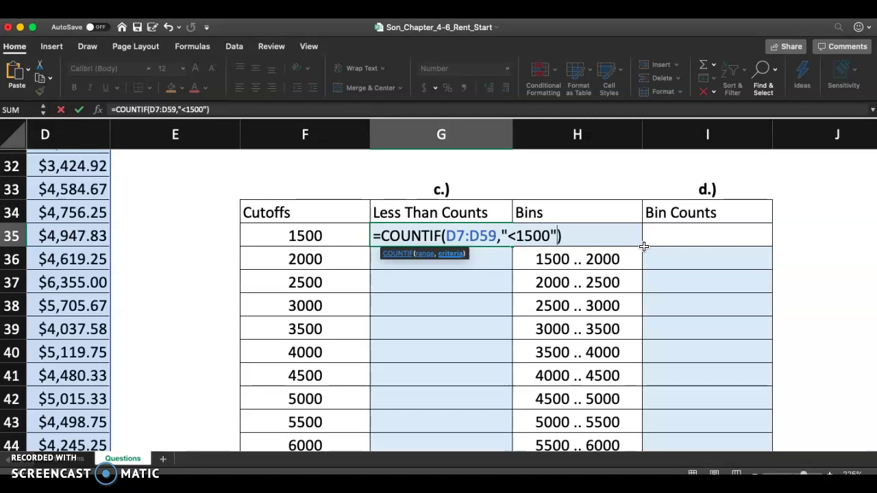
pyautogui.click(501, 236)
pyautogui.click(577, 229)
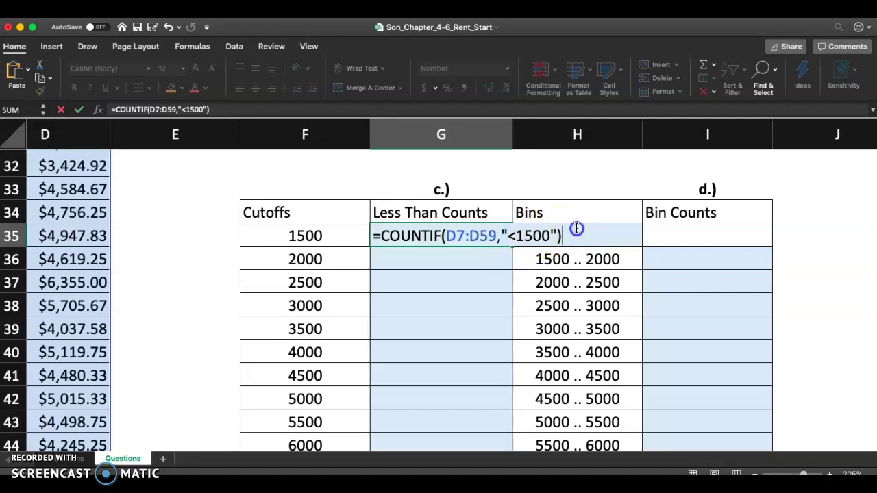
pyautogui.scroll(5, 576, 220)
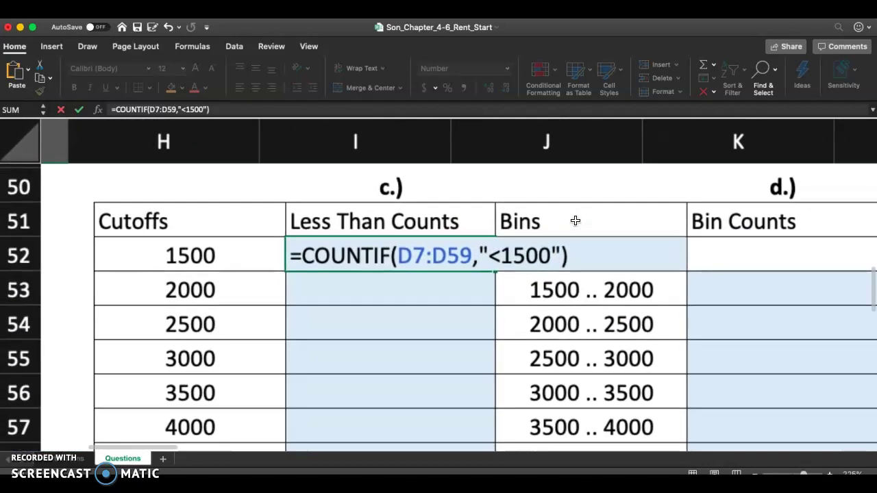
pyautogui.scroll(3, 574, 219)
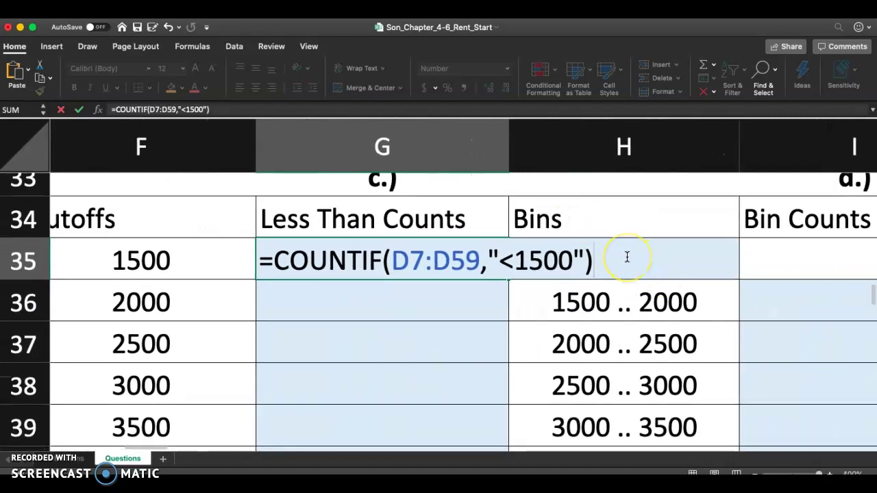
pyautogui.click(579, 255)
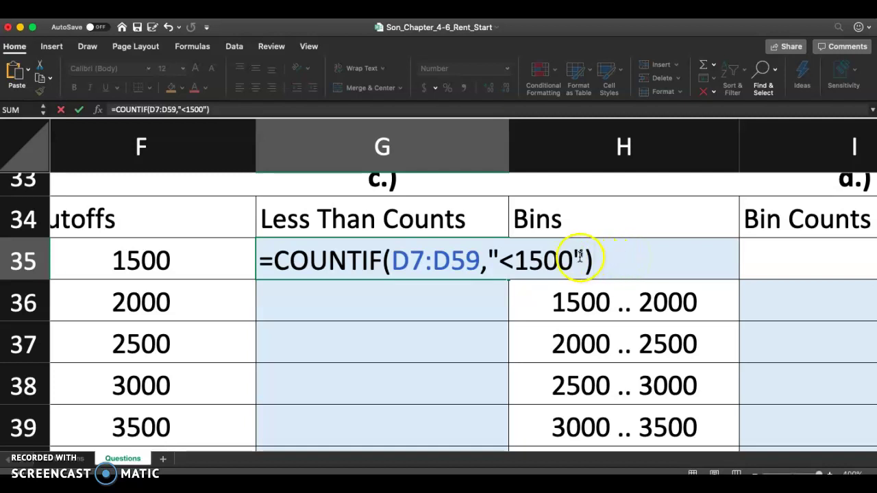
pyautogui.moveTo(583, 259); pyautogui.dragTo(487, 260)
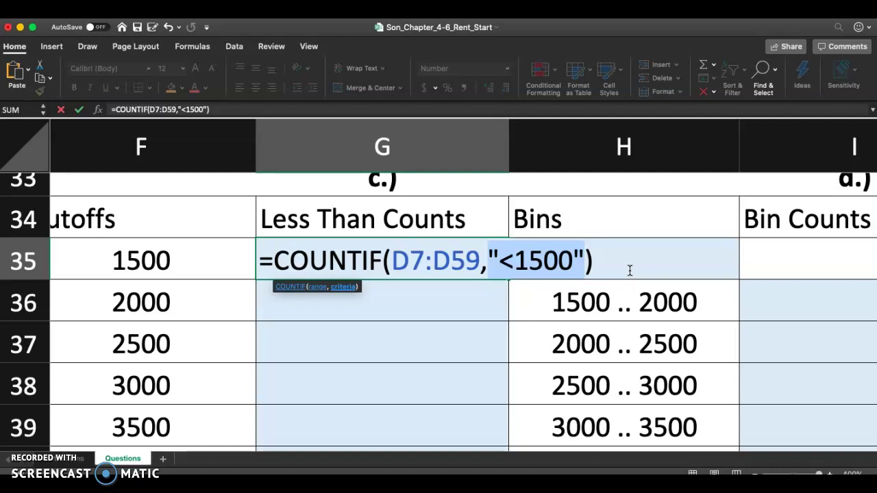
pyautogui.click(630, 271)
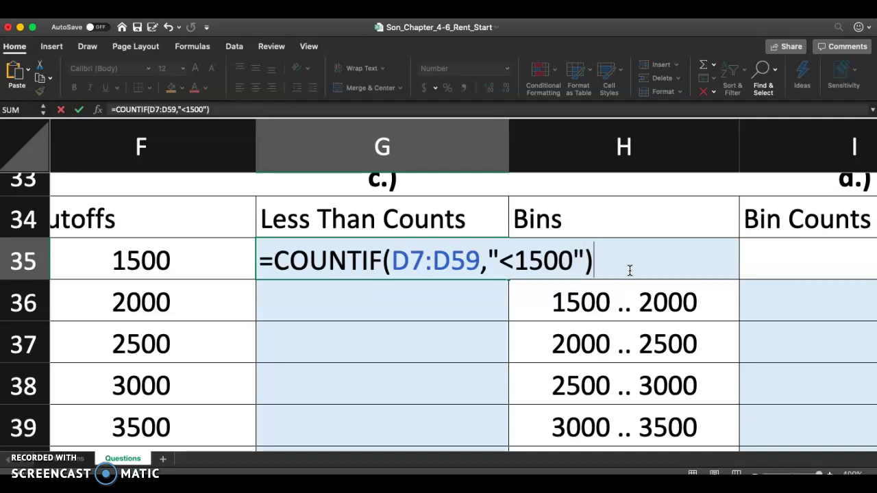
pyautogui.press('Return')
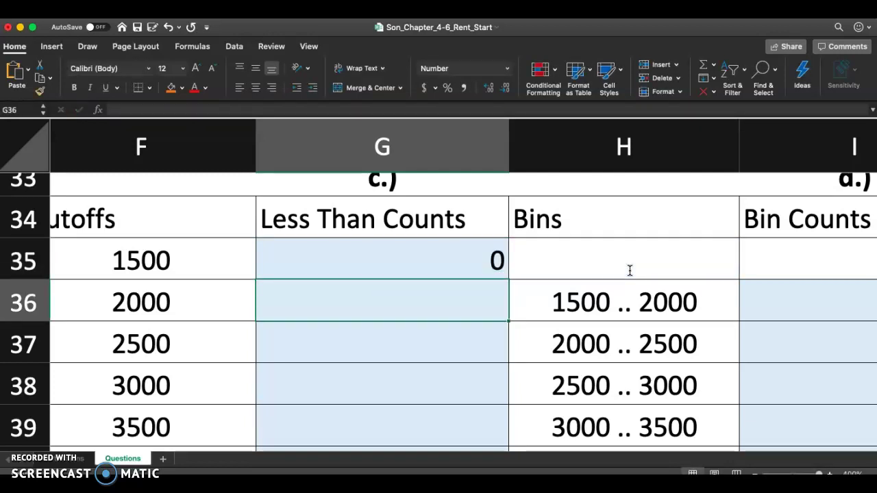
# Fill G35's COUNTIF formula down through G45
pyautogui.scroll(-5, 450, 259)
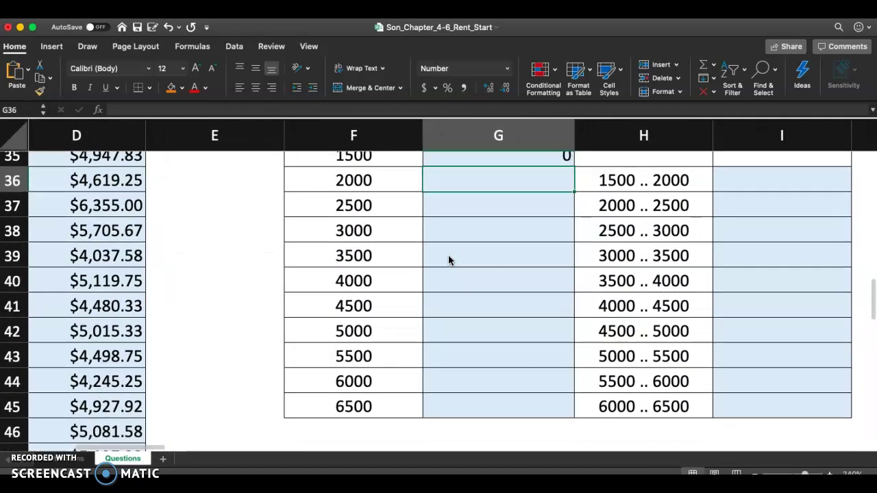
pyautogui.click(511, 176)
pyautogui.moveTo(567, 183); pyautogui.dragTo(564, 426)
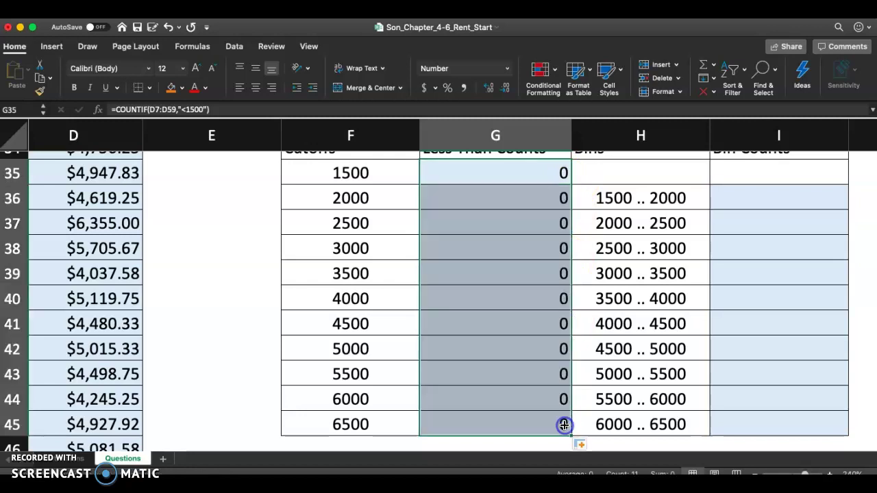
# Inspect G39's formula, whose range has shifted to D11:D63
pyautogui.doubleClick(539, 275)
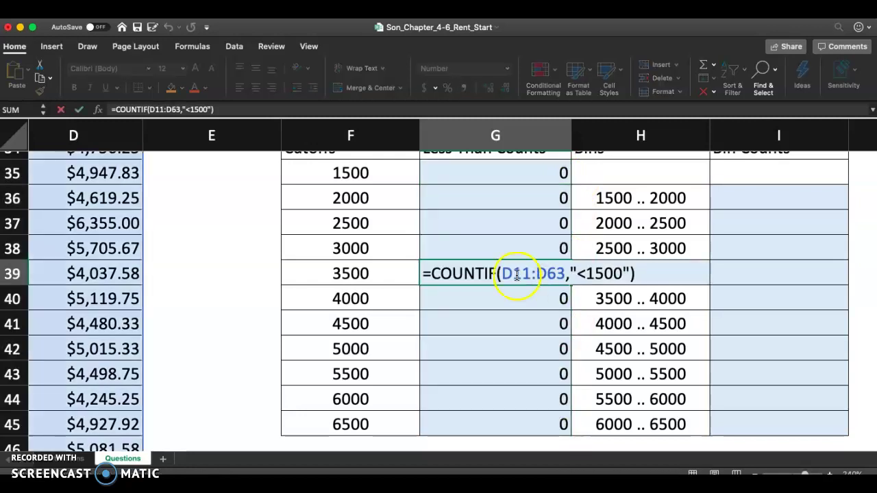
pyautogui.moveTo(507, 274); pyautogui.dragTo(549, 274)
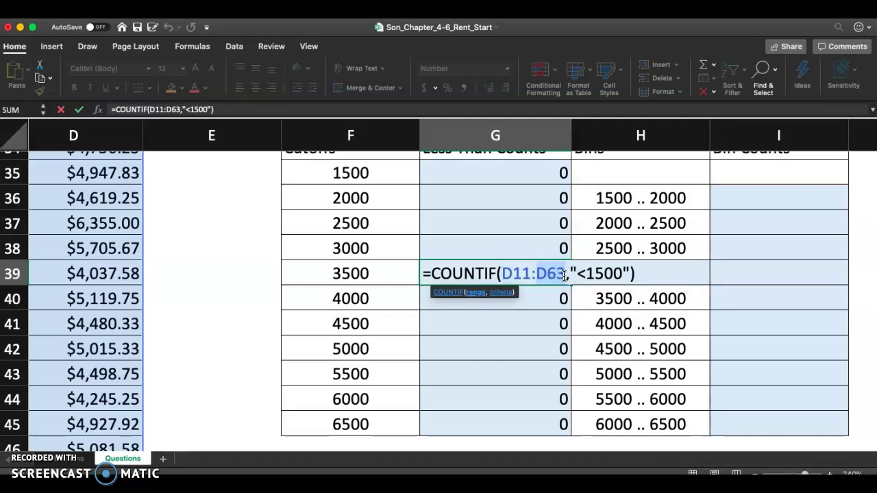
pyautogui.click(664, 268)
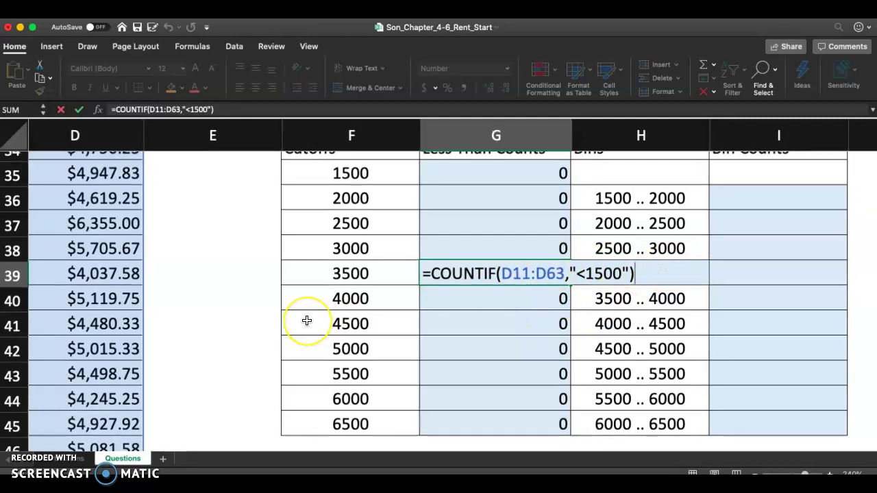
pyautogui.scroll(-3, 303, 320)
pyautogui.scroll(-10, 306, 320)
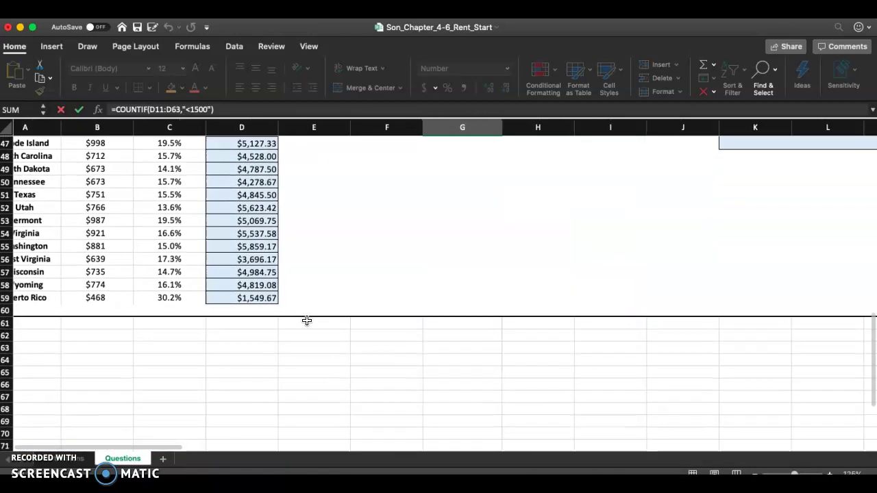
pyautogui.scroll(6, 343, 261)
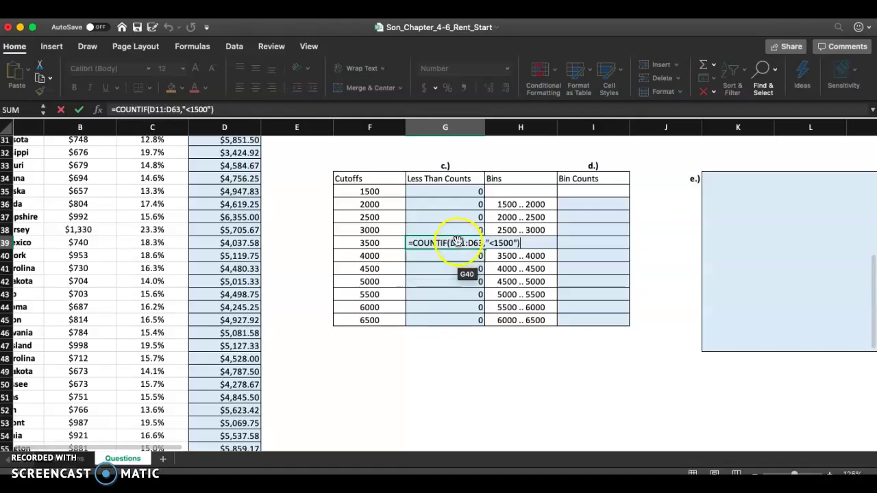
pyautogui.click(525, 243)
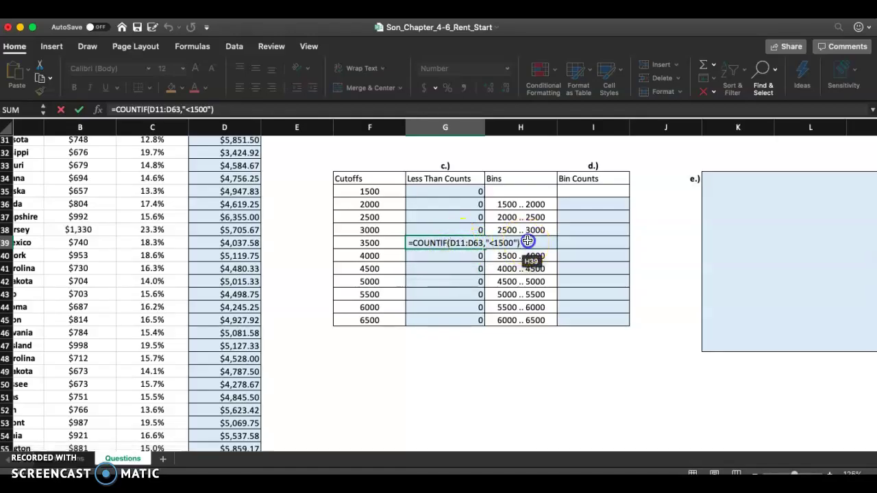
# Inspect G40's shifted formula range and leave it unchanged
pyautogui.doubleClick(459, 256)
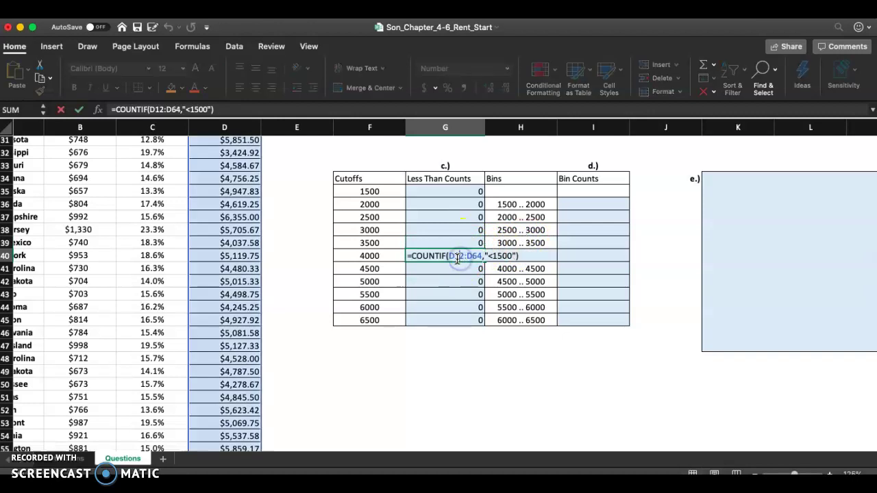
pyautogui.scroll(-2, 311, 324)
pyautogui.scroll(-5, 311, 325)
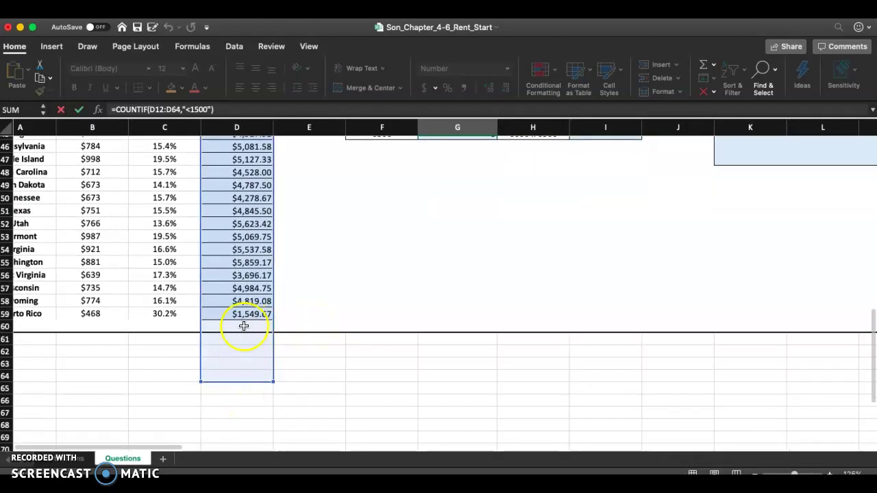
pyautogui.scroll(10, 340, 320)
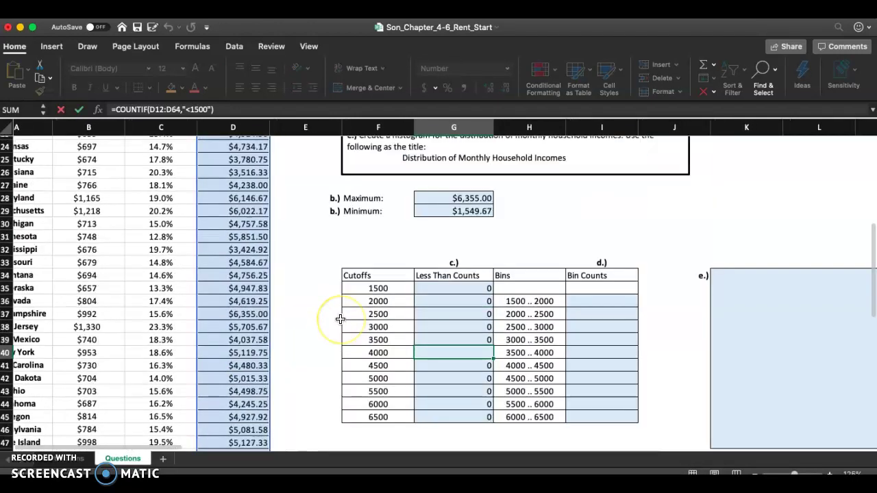
pyautogui.scroll(5, 340, 320)
pyautogui.scroll(-4, 341, 320)
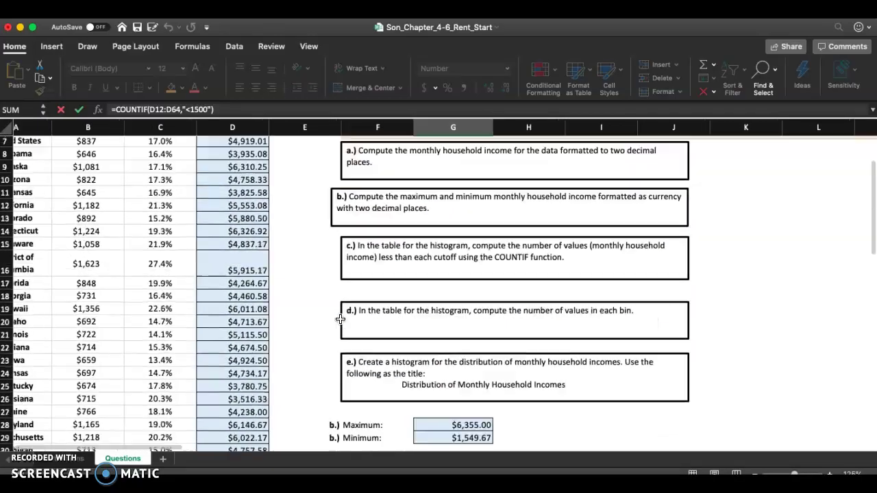
pyautogui.scroll(-3, 340, 319)
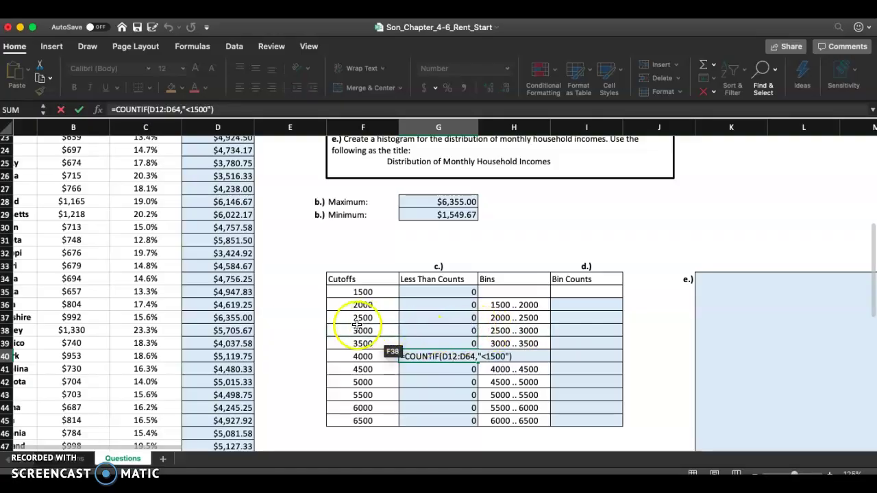
pyautogui.click(314, 331)
pyautogui.click(456, 355)
pyautogui.scroll(5, 480, 315)
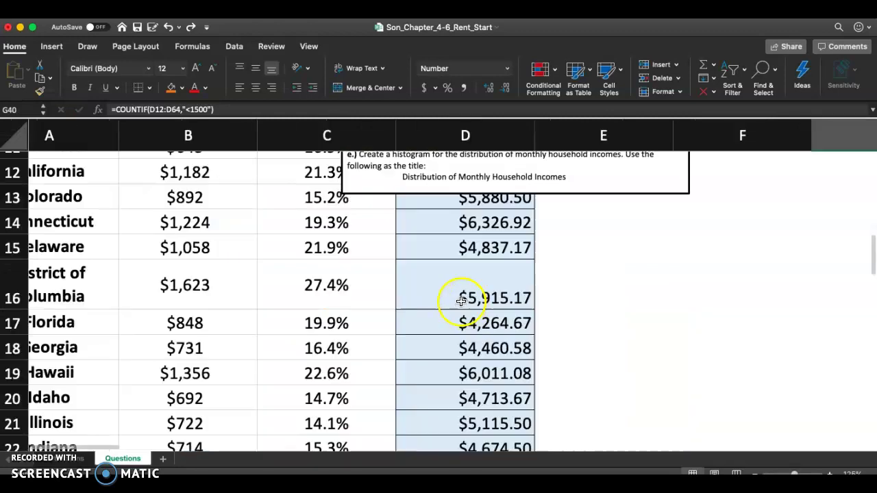
pyautogui.hscroll(4, 472, 275)
pyautogui.scroll(-10, 470, 274)
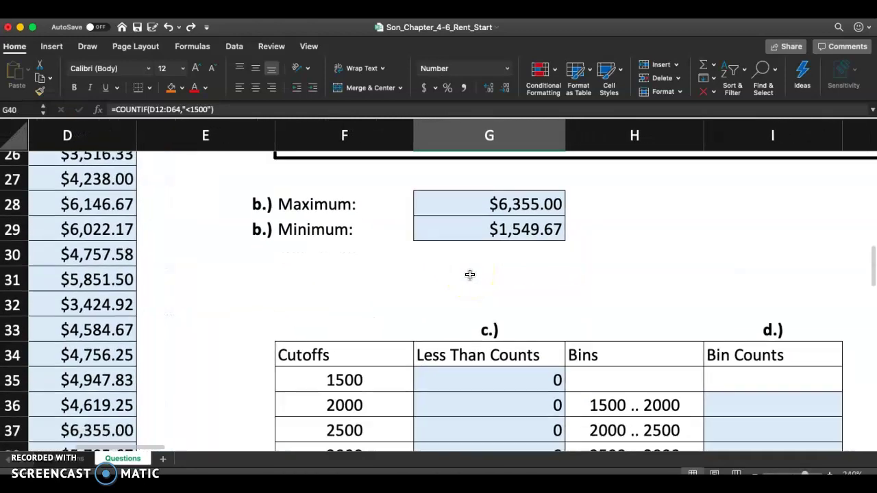
# Undo the fill-down and change G35 to =COUNTIF($D$7:$D$59,"<1500") with absolute references
pyautogui.press('super+z')
pyautogui.doubleClick(495, 317)
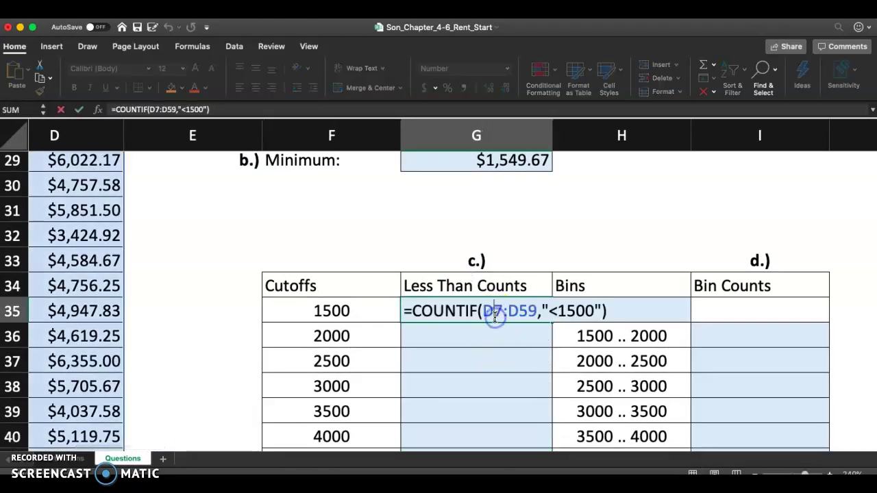
pyautogui.hscroll(2, 516, 343)
pyautogui.scroll(-2, 515, 343)
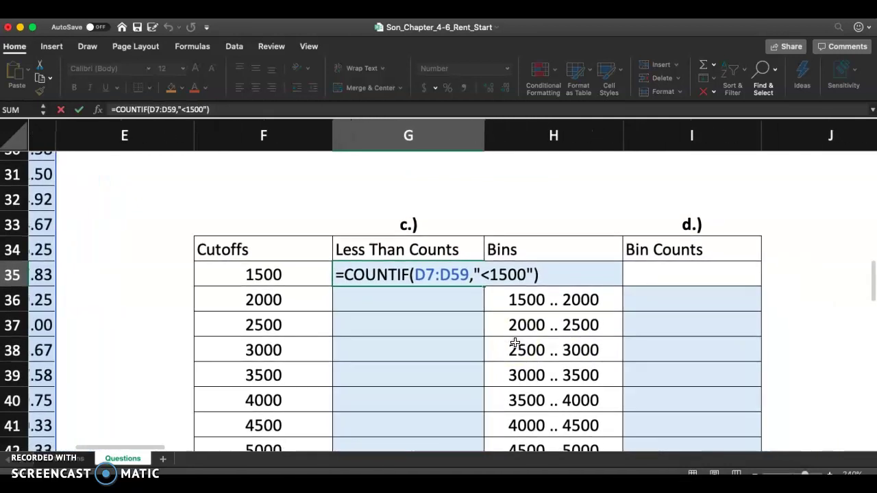
pyautogui.click(417, 275)
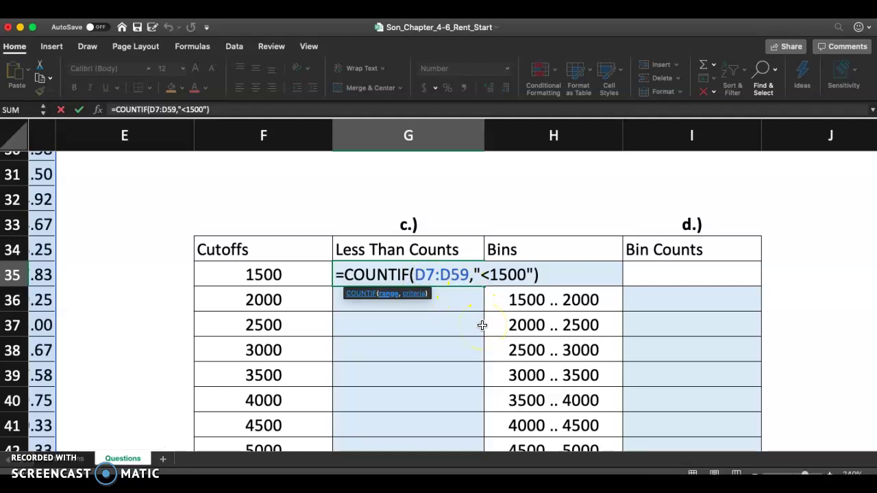
pyautogui.write('$D$7:')
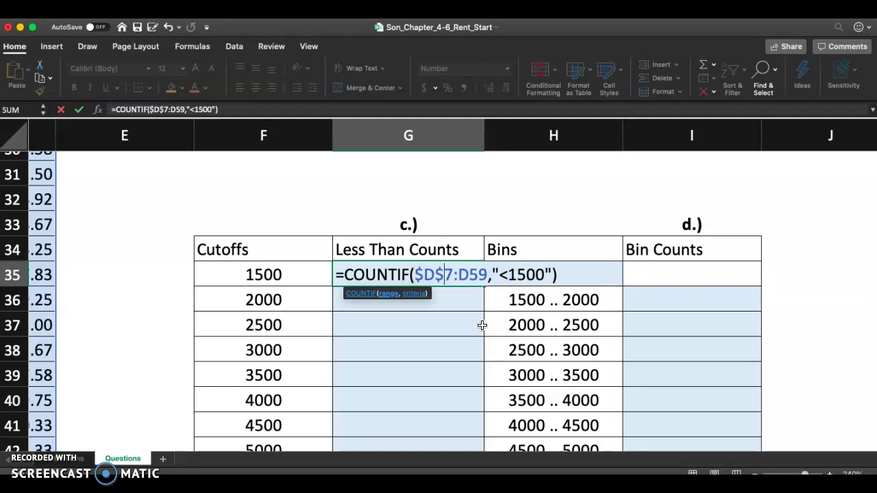
pyautogui.write('$D')
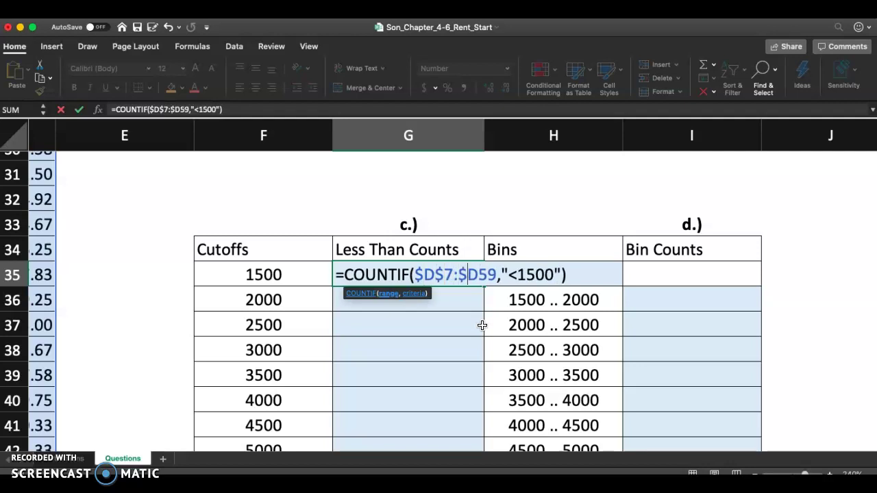
pyautogui.write('$')
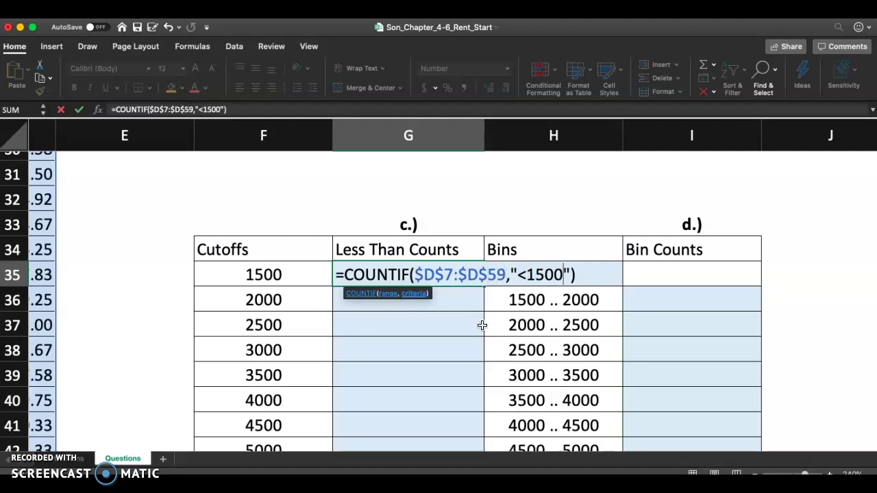
pyautogui.press('Right')
pyautogui.press('Right')
pyautogui.press('Return')
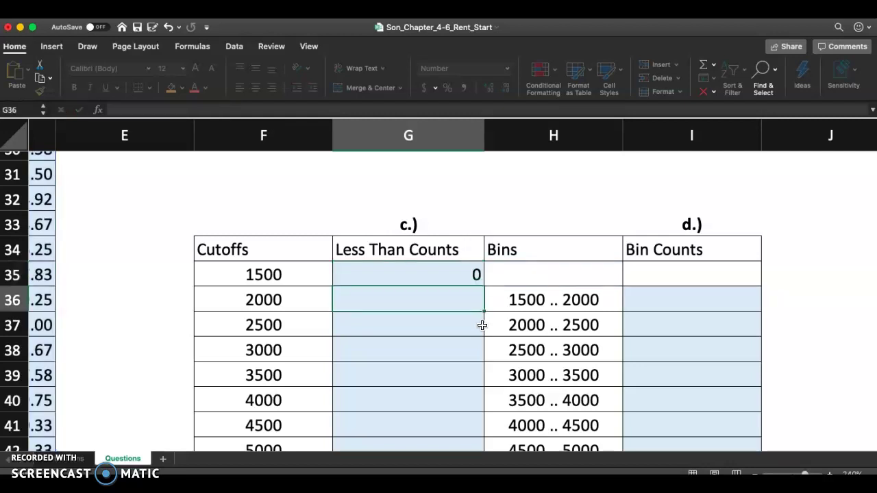
pyautogui.scroll(-3, 482, 325)
# Fill the G35 COUNTIF formula down through G45
pyautogui.click(466, 215)
pyautogui.moveTo(495, 219); pyautogui.dragTo(484, 394)
pyautogui.scroll(3, 483, 396)
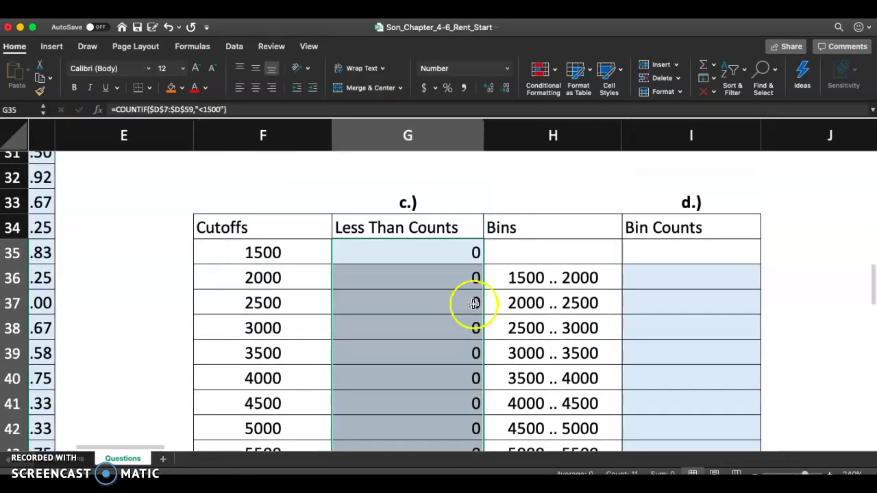
# Change the criteria in G36 to <2000 and G37 to <2500
pyautogui.doubleClick(441, 274)
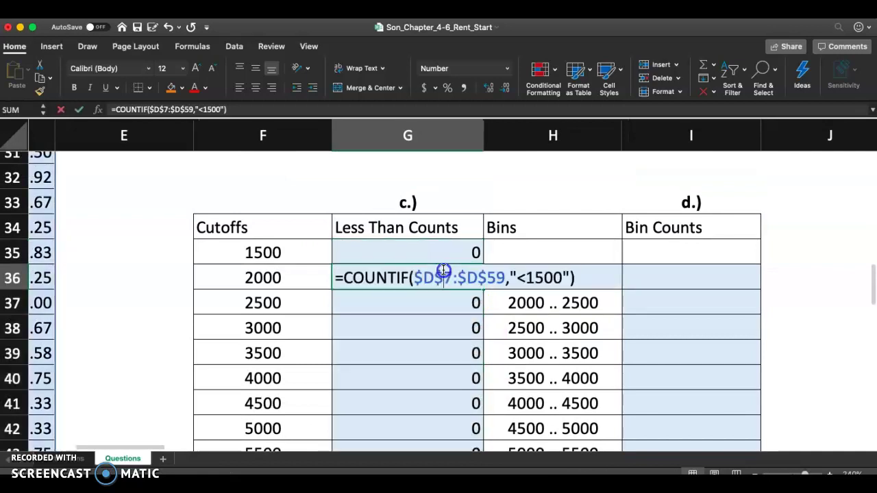
pyautogui.click(563, 278)
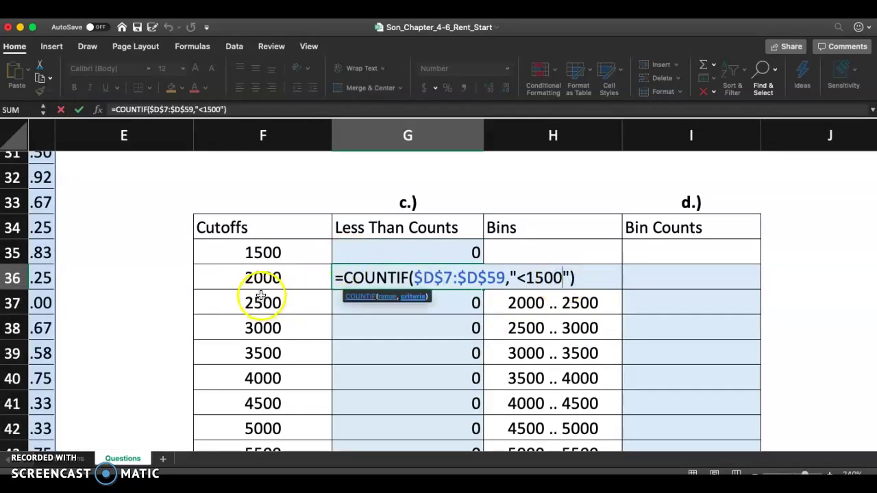
pyautogui.press('BackSpace')
pyautogui.press('BackSpace')
pyautogui.press('BackSpace')
pyautogui.write('200')
pyautogui.press('Return')
pyautogui.click(432, 279)
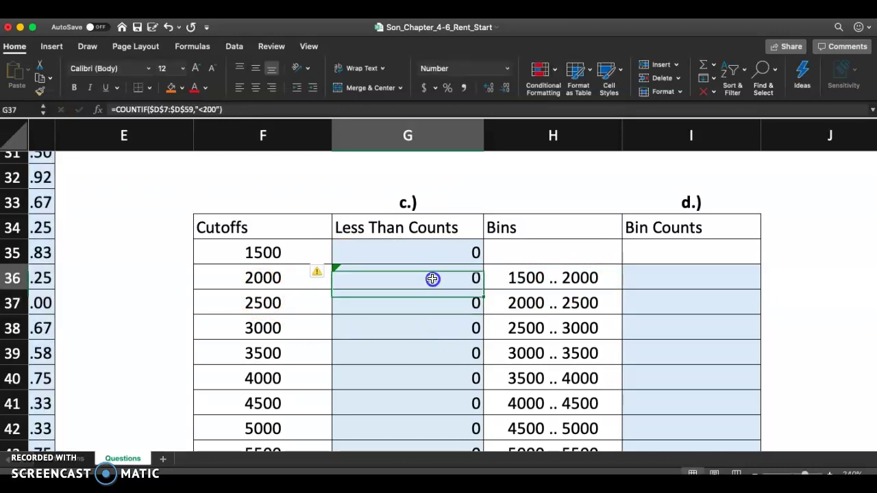
pyautogui.doubleClick(433, 279)
pyautogui.click(553, 278)
pyautogui.write('0')
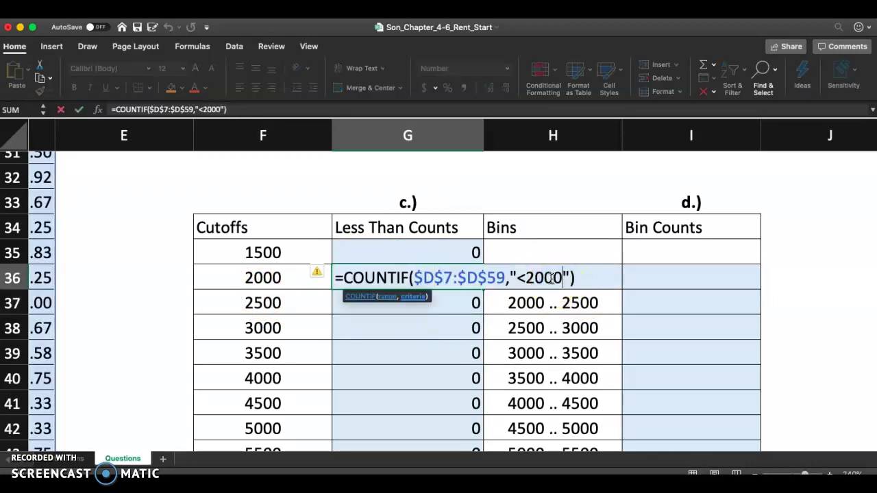
pyautogui.click(467, 309)
pyautogui.doubleClick(446, 303)
pyautogui.click(563, 303)
pyautogui.press('BackSpace')
pyautogui.press('BackSpace')
pyautogui.press('BackSpace')
pyautogui.write('2500')
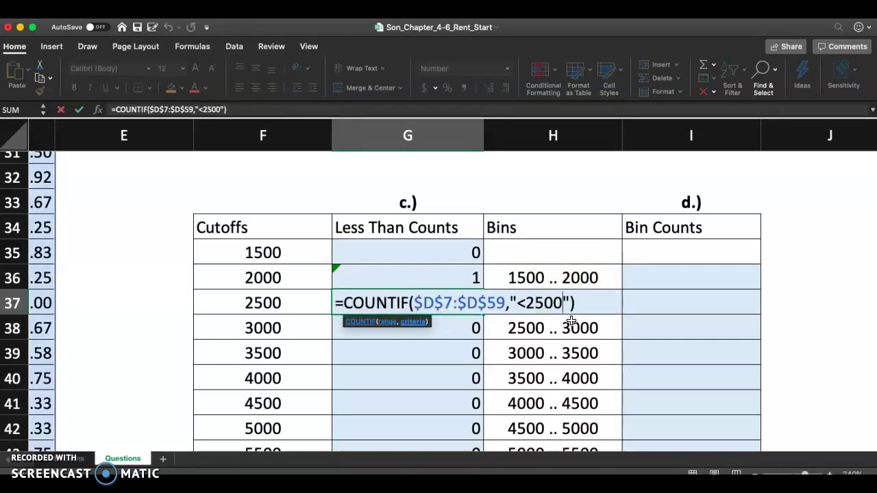
pyautogui.click(539, 323)
# Change the criteria in G38 to <3000 and G39 to <3500
pyautogui.doubleClick(473, 329)
pyautogui.click(566, 329)
pyautogui.click(541, 330)
pyautogui.press('BackSpace')
pyautogui.press('BackSpace')
pyautogui.write('300")')
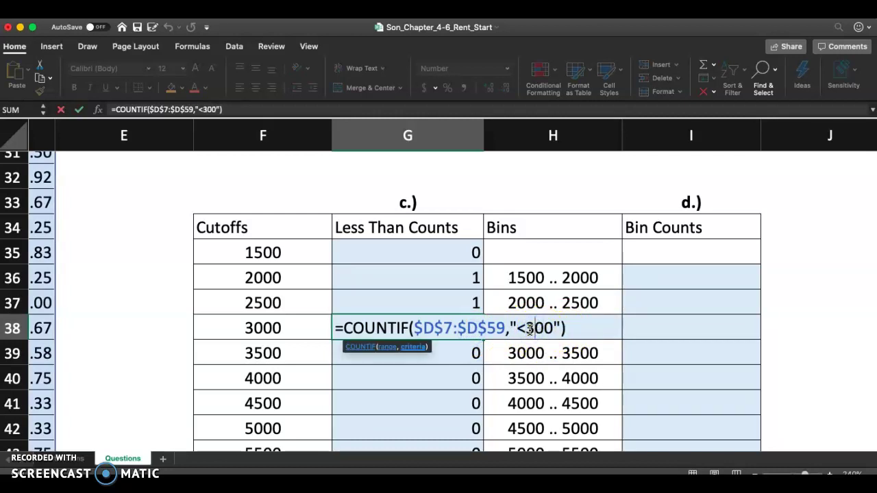
pyautogui.press('Return')
pyautogui.doubleClick(457, 354)
pyautogui.click(572, 354)
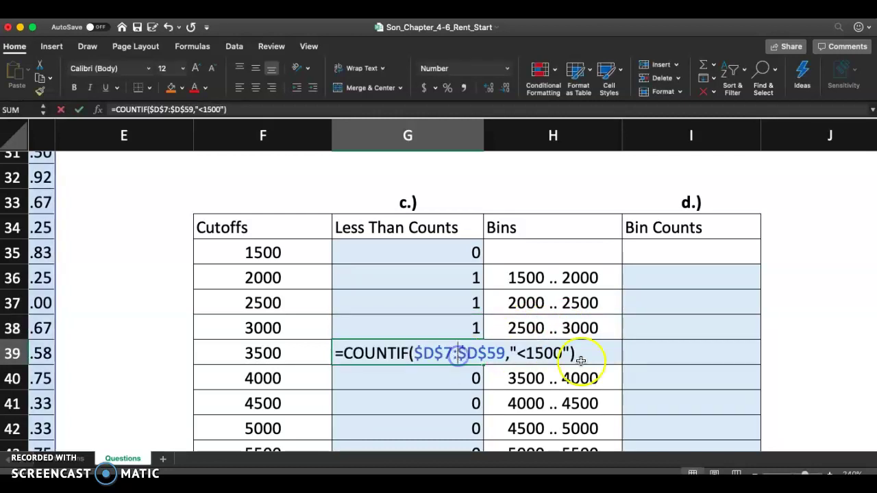
pyautogui.click(530, 353)
pyautogui.press('BackSpace')
pyautogui.write('3')
pyautogui.press('Return')
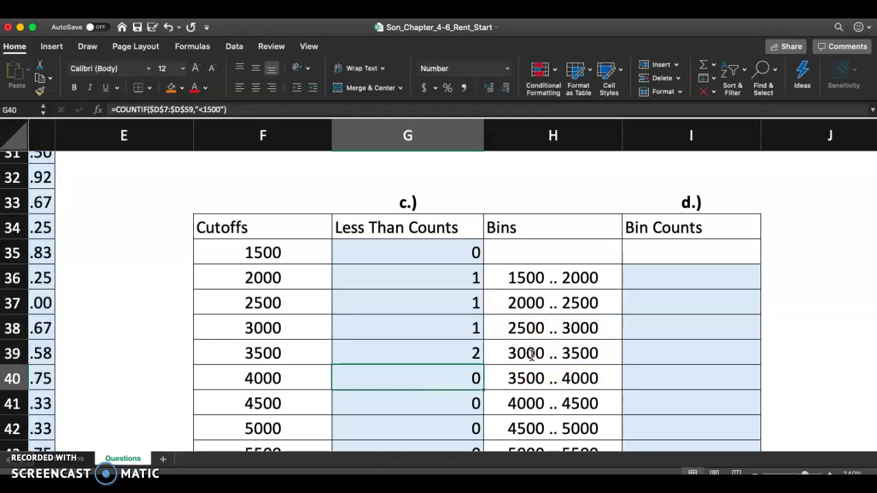
# Set the criteria in G40, G41 and G42 to <4000, <4500 and <5000
pyautogui.scroll(-2, 525, 358)
pyautogui.doubleClick(462, 320)
pyautogui.click(545, 322)
pyautogui.press('BackSpace')
pyautogui.press('BackSpace')
pyautogui.write('40')
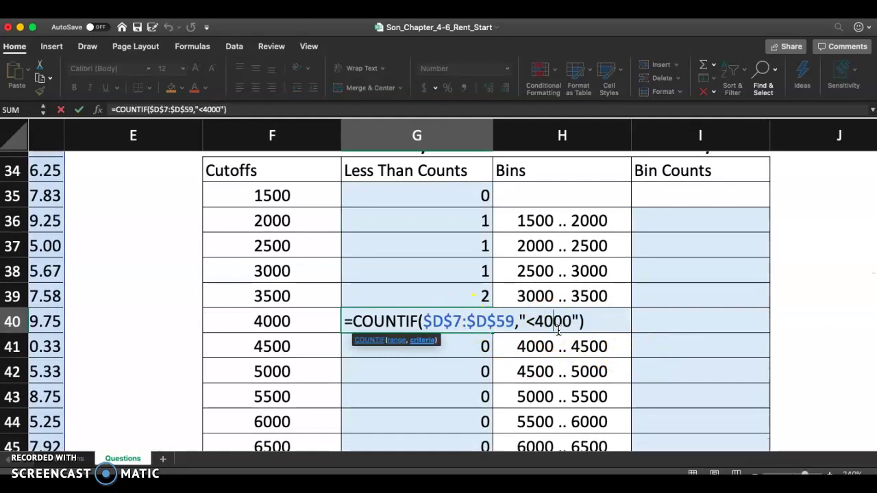
pyautogui.press('Return')
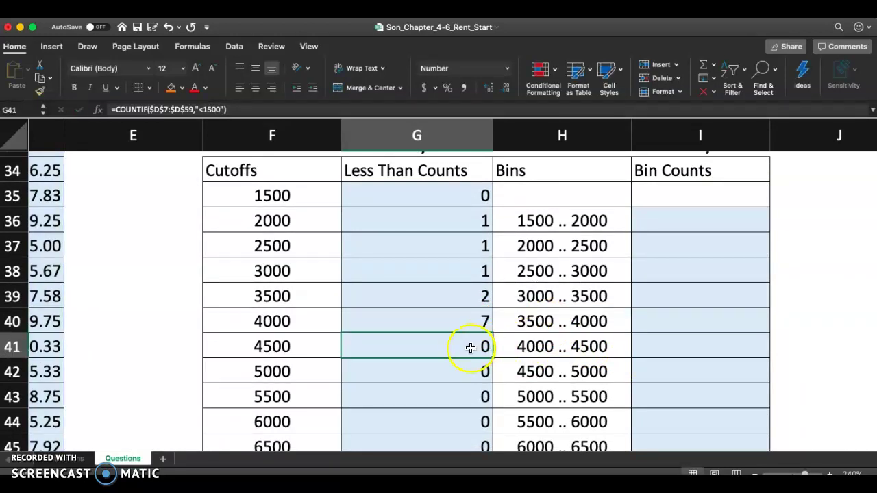
pyautogui.doubleClick(472, 346)
pyautogui.click(544, 347)
pyautogui.press('BackSpace')
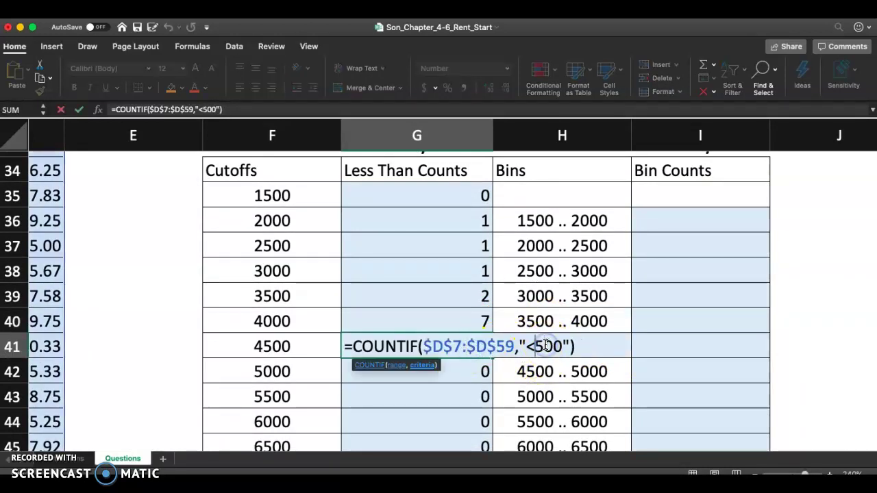
pyautogui.write('4')
pyautogui.press('Return')
pyautogui.click(470, 378)
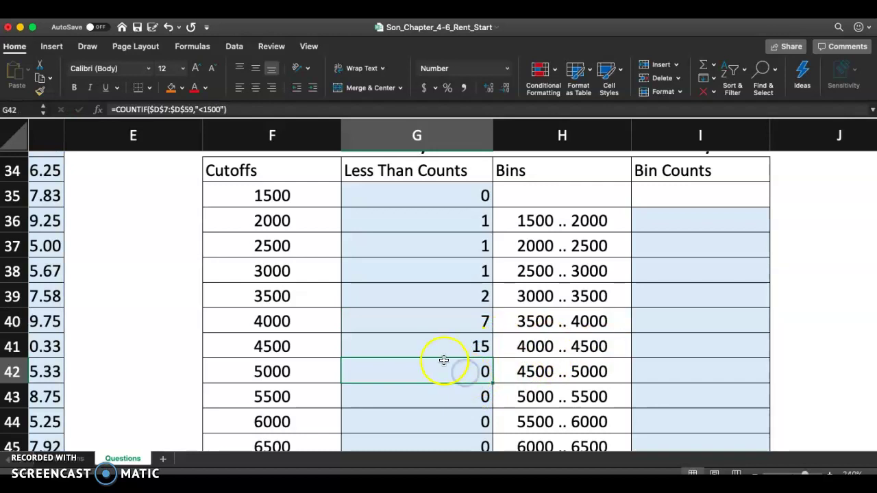
pyautogui.doubleClick(446, 371)
pyautogui.click(545, 371)
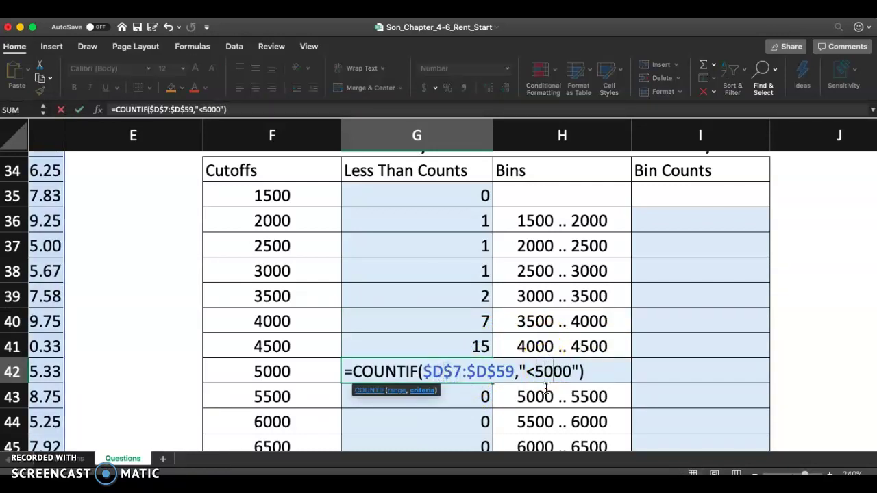
pyautogui.press('Return')
# Change the criteria in G43 to <5500 and G44 to <6000
pyautogui.scroll(-2, 480, 309)
pyautogui.click(455, 347)
pyautogui.doubleClick(465, 343)
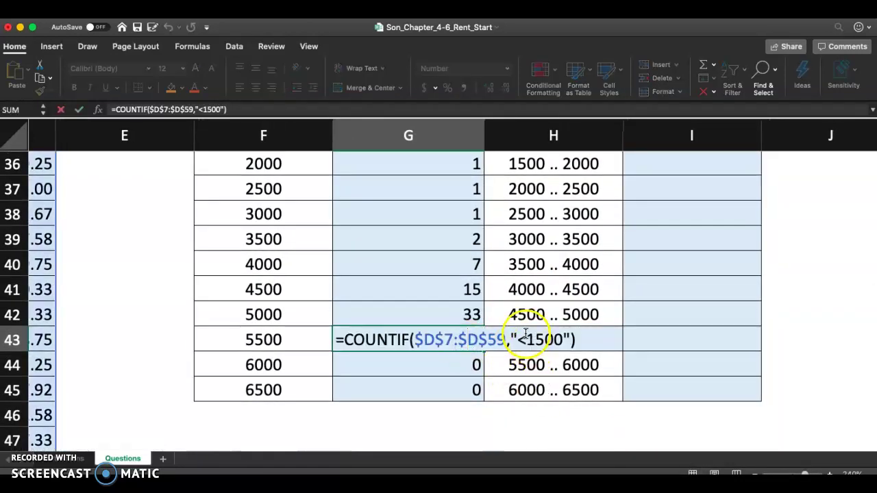
pyautogui.click(544, 339)
pyautogui.press('BackSpace')
pyautogui.press('BackSpace')
pyautogui.write('55')
pyautogui.press('Return')
pyautogui.doubleClick(453, 371)
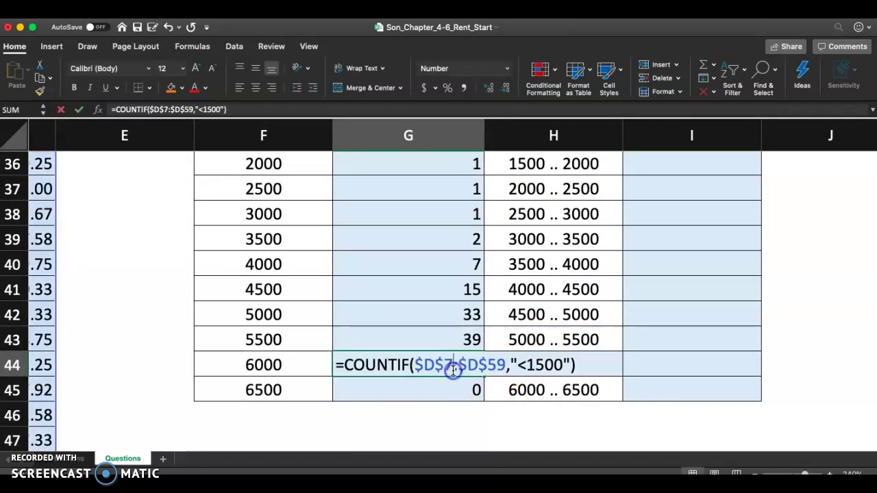
pyautogui.click(539, 364)
pyautogui.press('BackSpace')
pyautogui.press('BackSpace')
pyautogui.write('6')
pyautogui.press('Return')
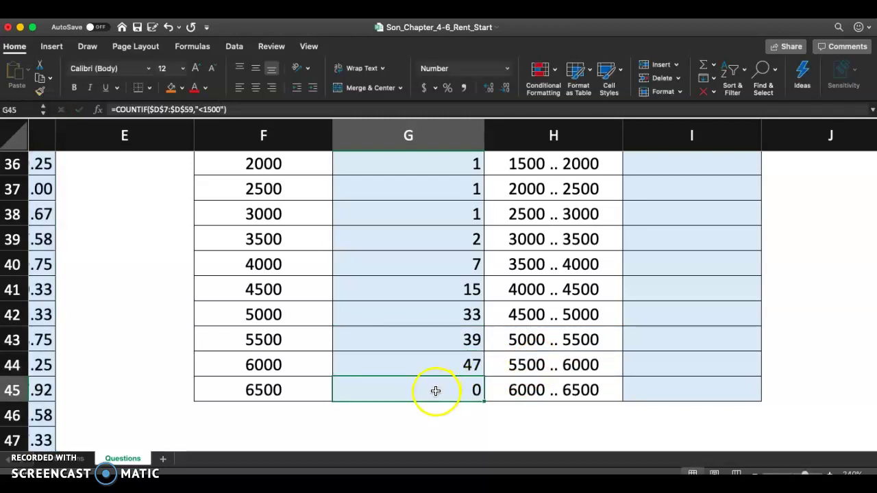
# Set G45's criterion to <6500 and verify the G44 and G45 formulas
pyautogui.doubleClick(435, 390)
pyautogui.click(537, 395)
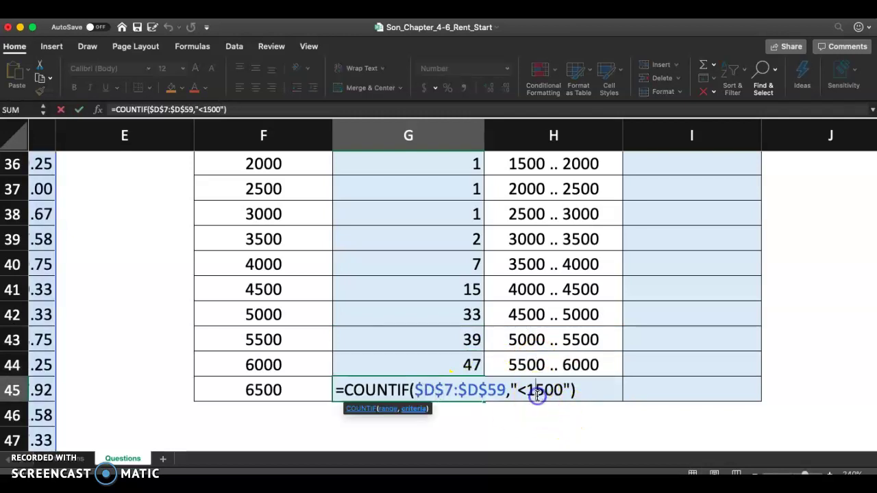
pyautogui.press('BackSpace')
pyautogui.write('6')
pyautogui.press('Return')
pyautogui.click(464, 389)
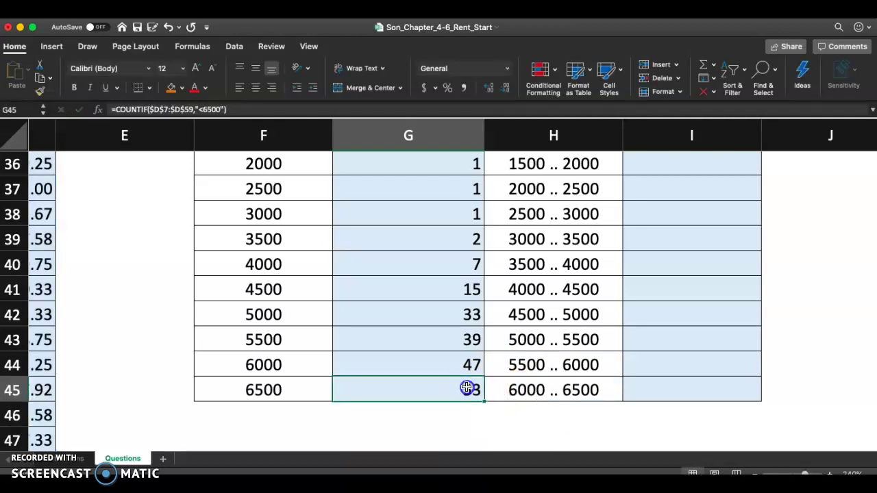
pyautogui.click(434, 370)
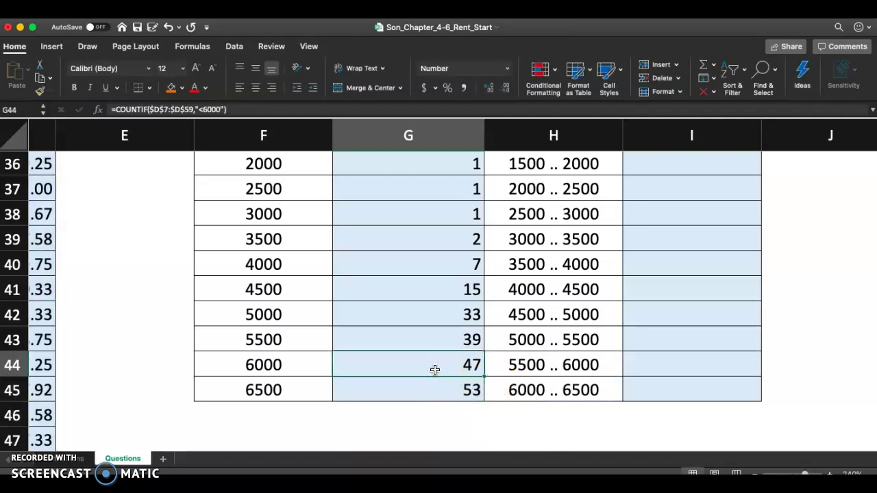
pyautogui.click(423, 396)
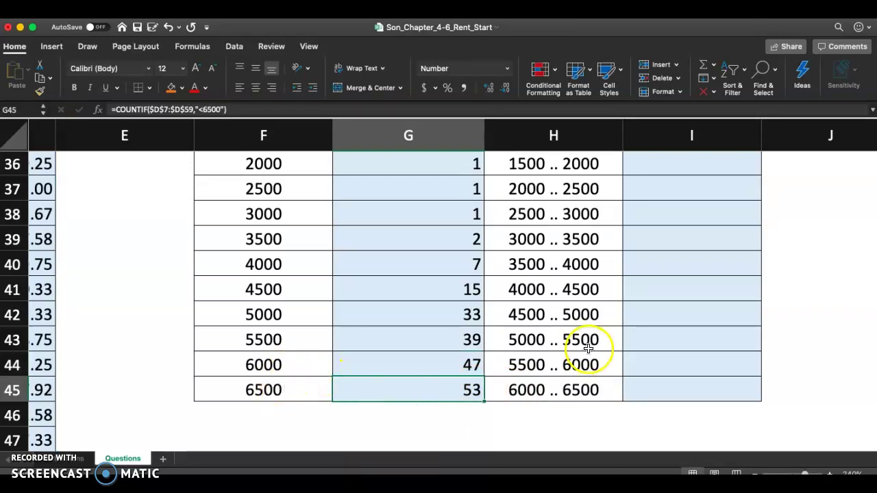
# Shade step 5's cell A14 orange on the Instructions sheet, then return to Questions
pyautogui.scroll(3, 538, 323)
pyautogui.scroll(-3, 533, 322)
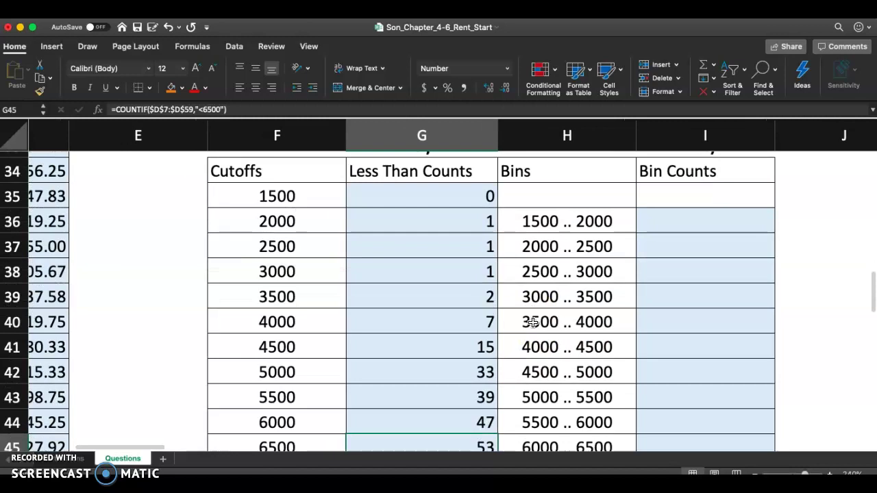
pyautogui.scroll(-2, 533, 323)
pyautogui.scroll(2, 533, 323)
pyautogui.scroll(-2, 533, 322)
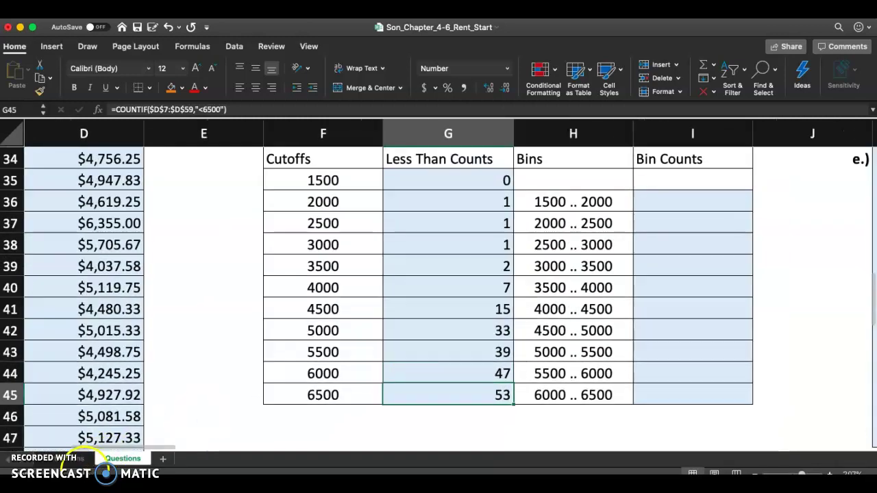
pyautogui.click(65, 458)
pyautogui.click(48, 314)
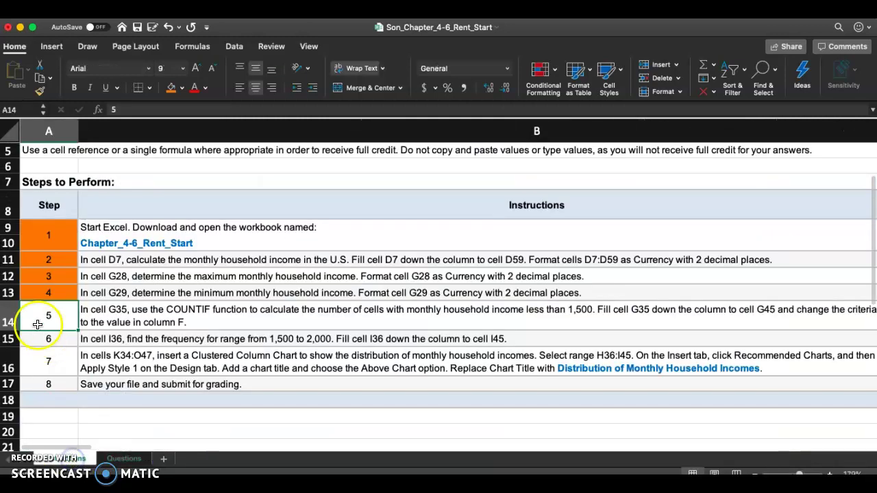
pyautogui.click(172, 88)
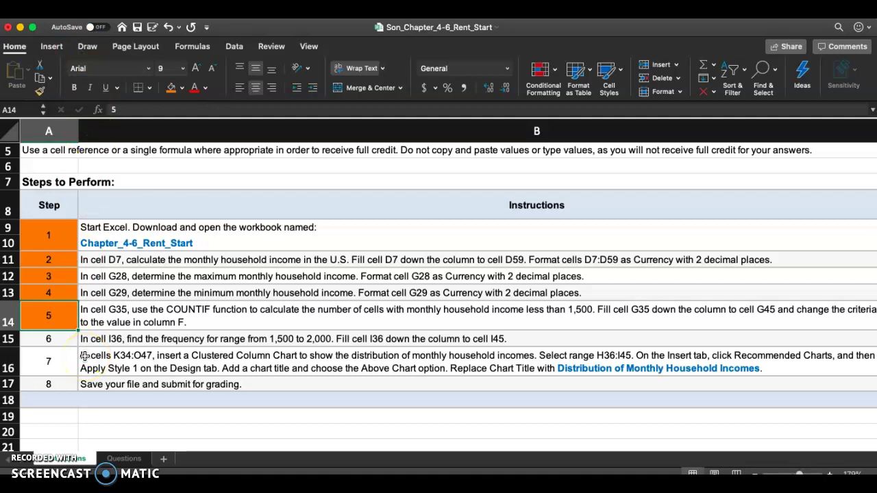
pyautogui.click(63, 340)
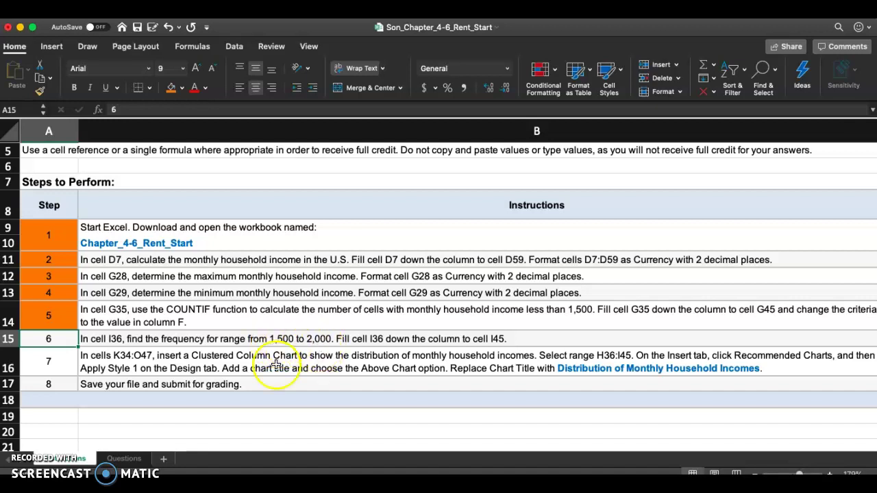
pyautogui.click(123, 459)
# Enter =G36-G35 in I36 and fill it down to I45
pyautogui.scroll(2, 617, 249)
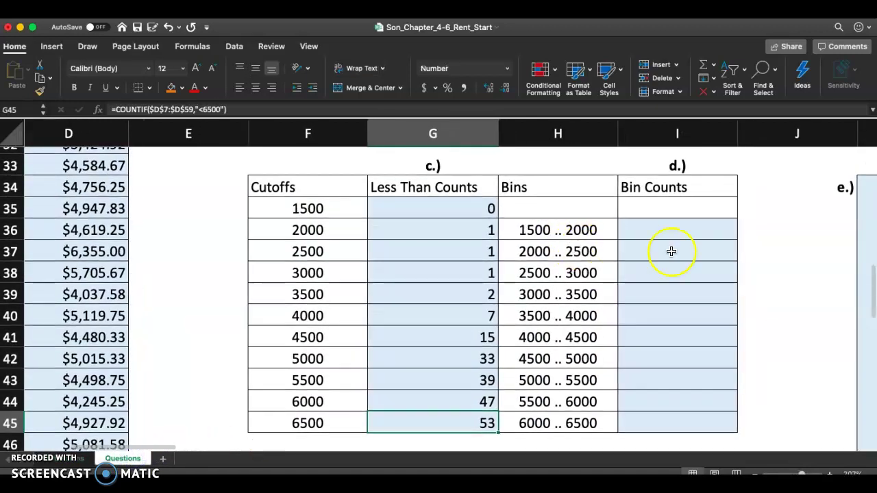
pyautogui.click(693, 234)
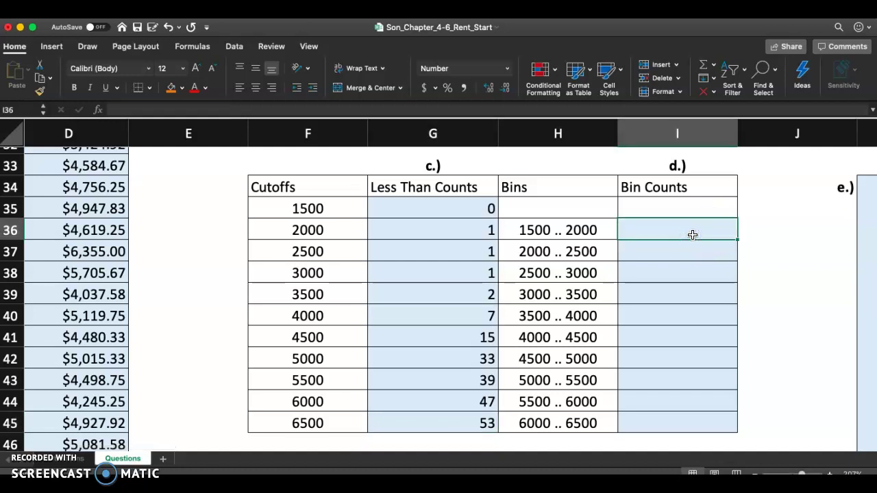
pyautogui.moveTo(460, 237); pyautogui.dragTo(451, 234)
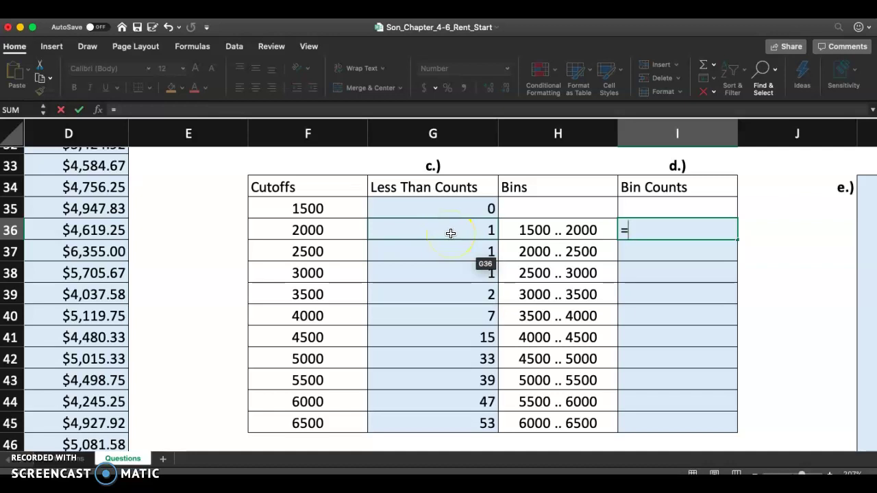
pyautogui.moveTo(451, 234); pyautogui.dragTo(451, 234)
pyautogui.write('-')
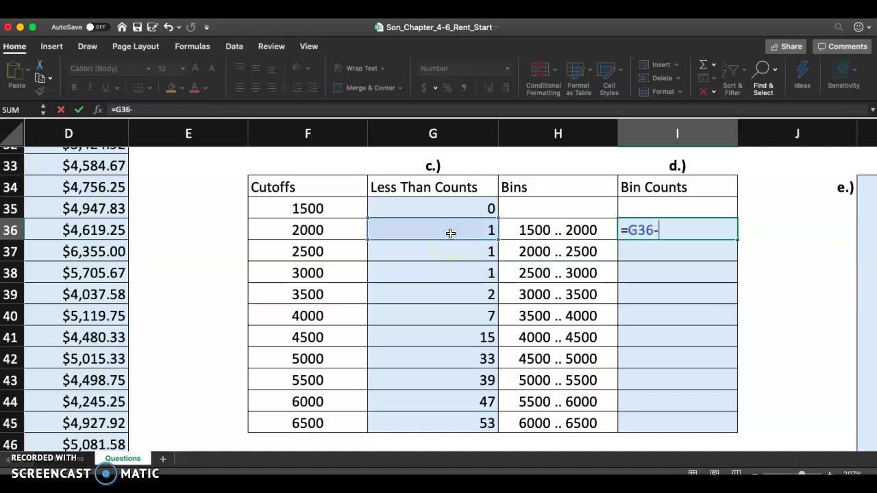
pyautogui.click(436, 207)
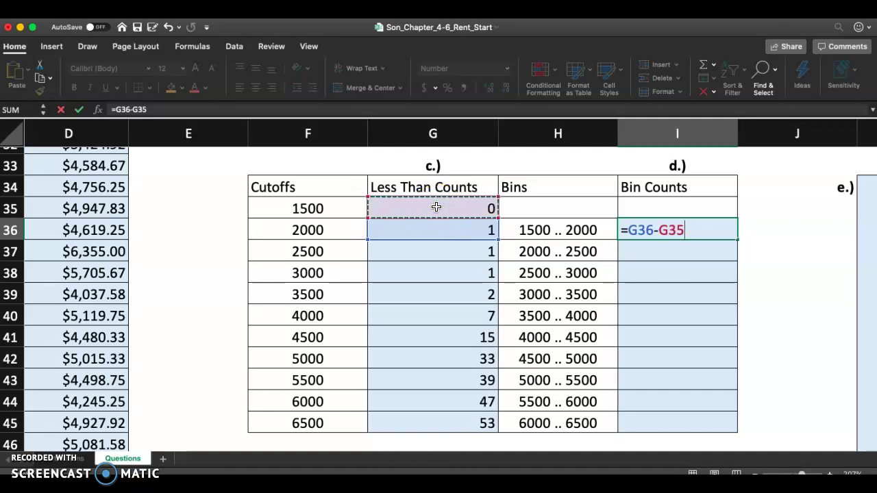
pyautogui.press('Return')
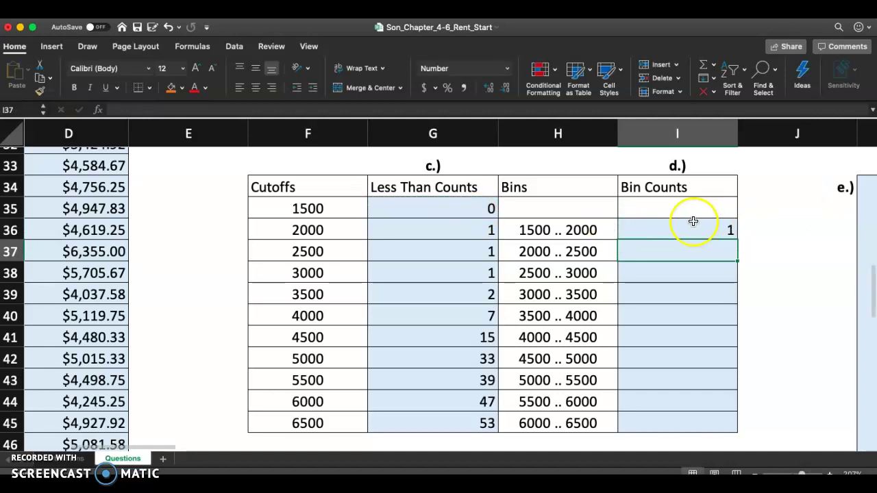
pyautogui.click(694, 226)
pyautogui.moveTo(736, 239); pyautogui.dragTo(736, 430)
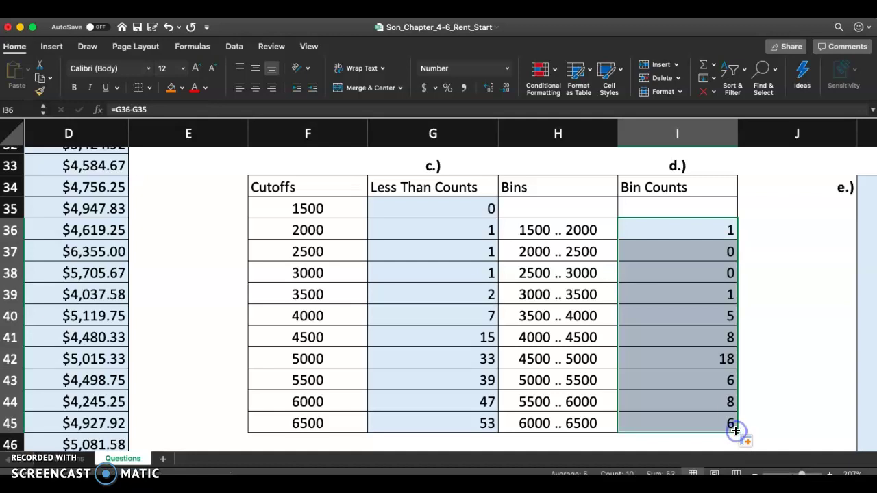
pyautogui.click(712, 360)
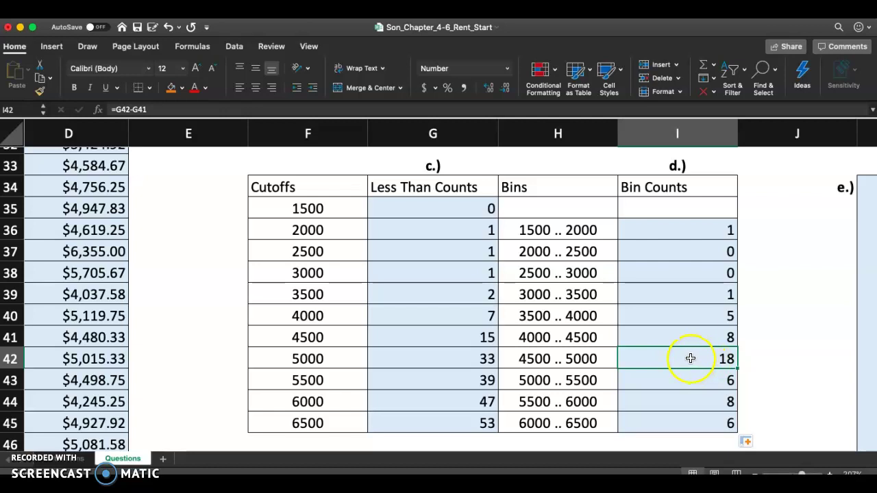
pyautogui.click(460, 358)
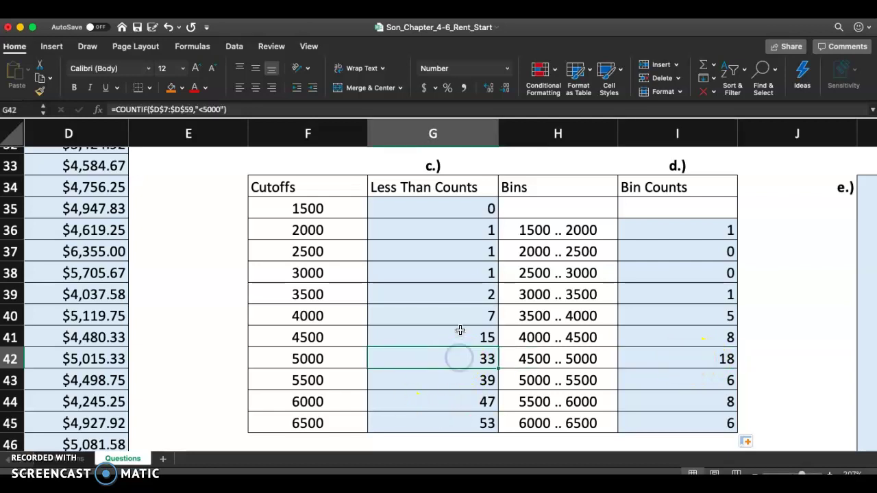
pyautogui.click(461, 330)
pyautogui.doubleClick(703, 362)
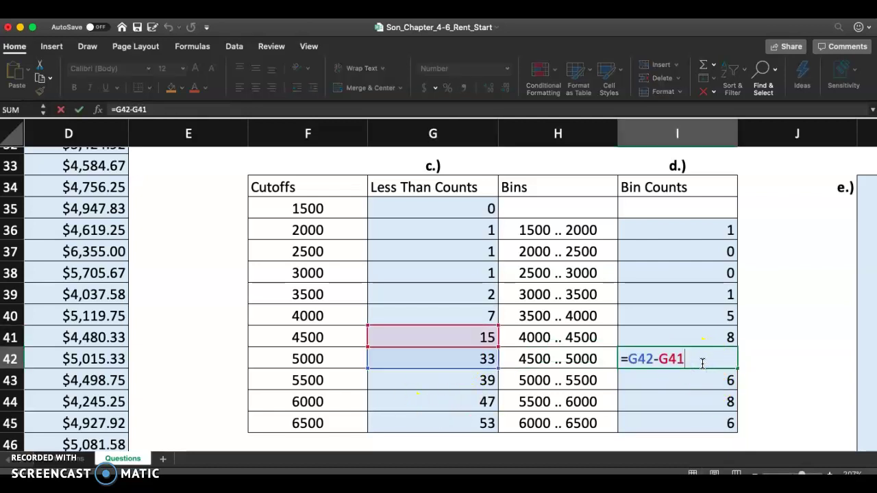
pyautogui.click(699, 424)
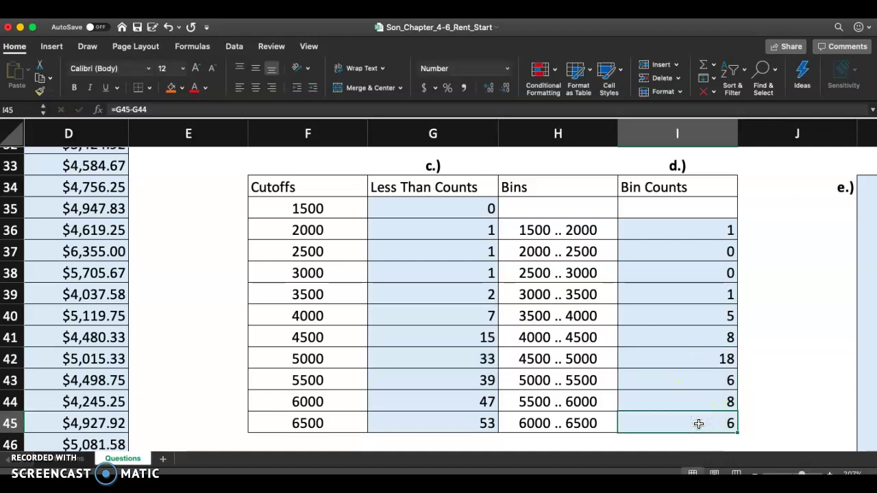
pyautogui.click(468, 421)
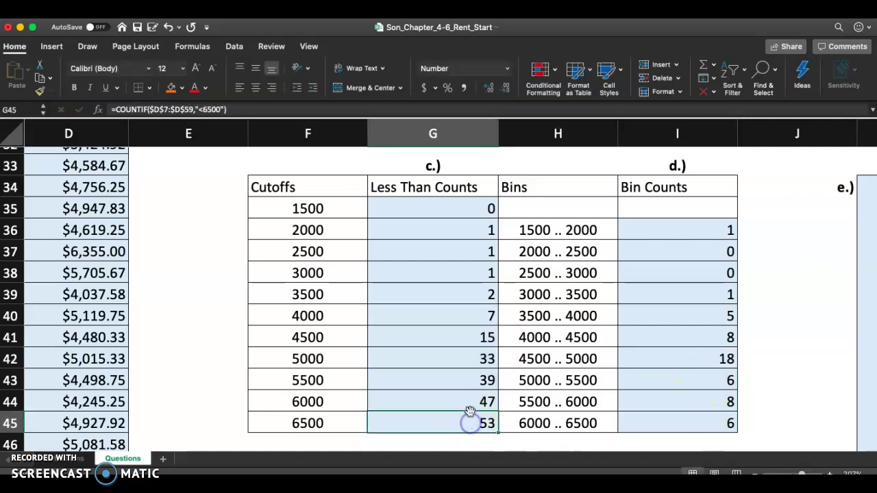
pyautogui.click(470, 407)
pyautogui.doubleClick(700, 425)
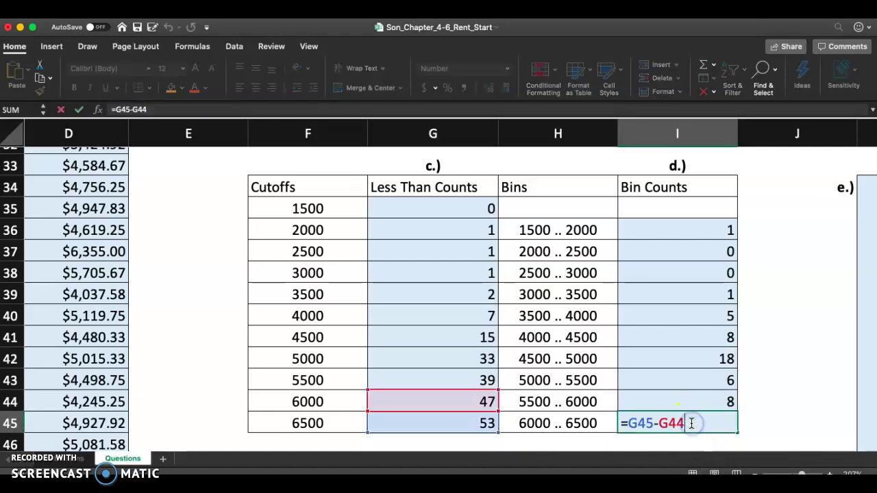
pyautogui.doubleClick(690, 398)
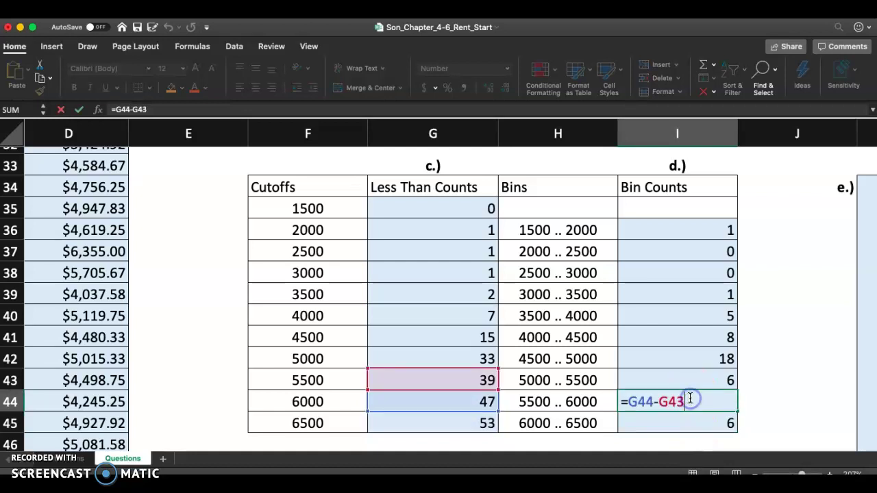
pyautogui.doubleClick(687, 293)
pyautogui.click(795, 292)
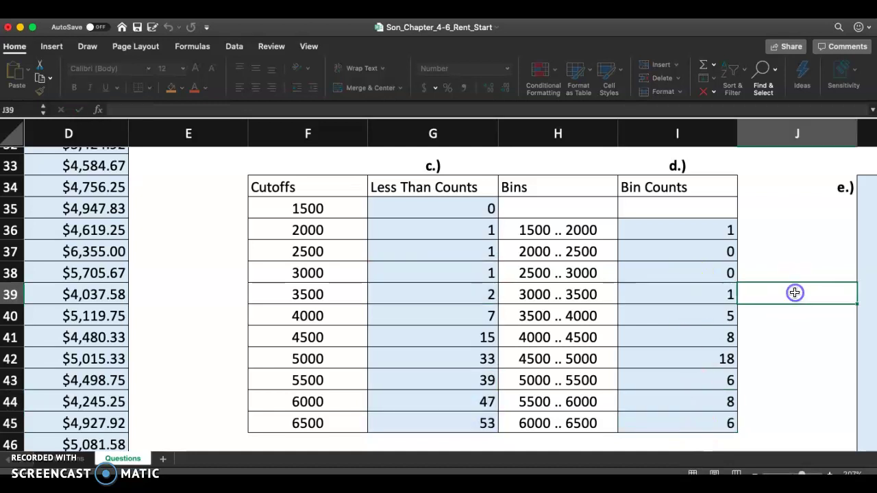
pyautogui.click(666, 231)
pyautogui.doubleClick(717, 231)
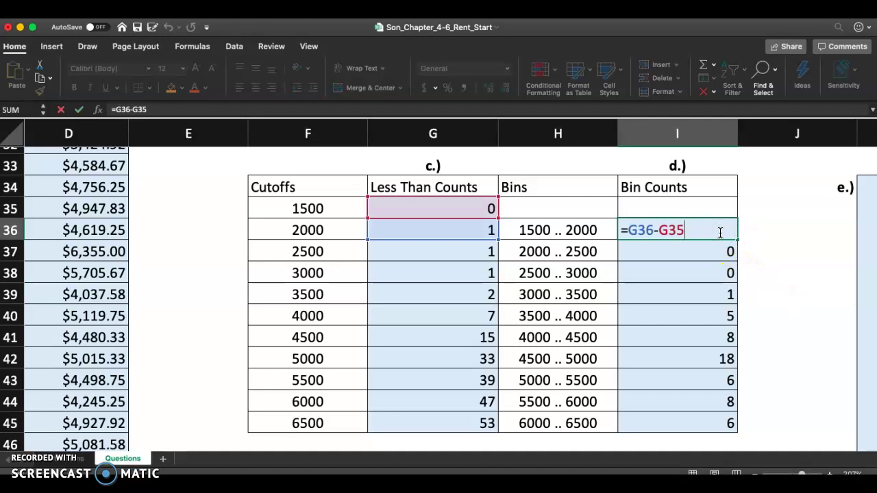
pyautogui.click(744, 235)
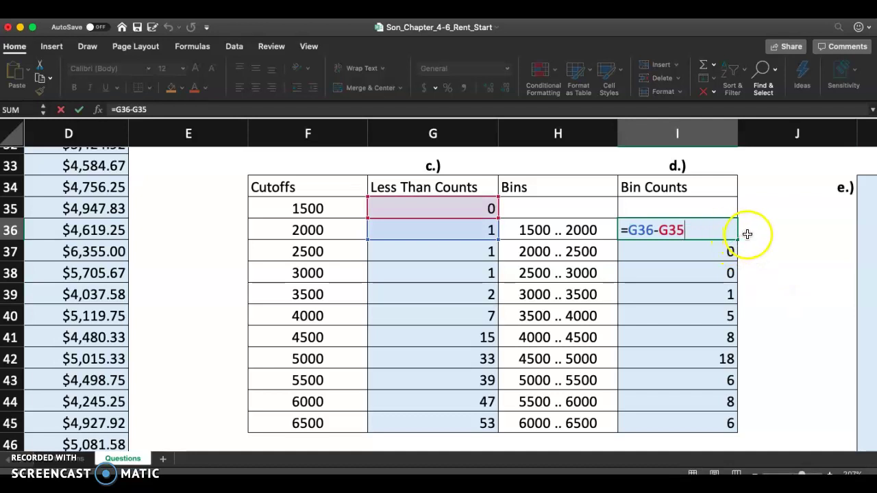
# Shade step 6's cell A15 orange, read step 7's chart instruction, and return to Questions
pyautogui.click(61, 461)
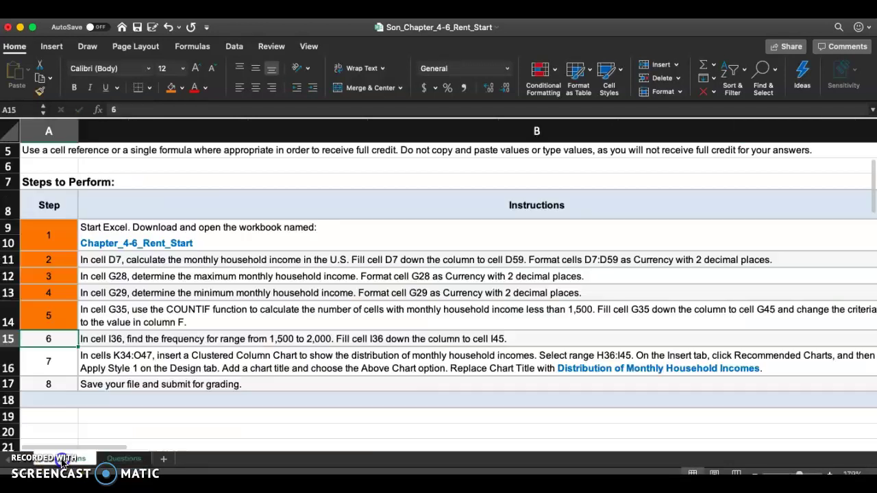
pyautogui.click(168, 87)
pyautogui.click(66, 367)
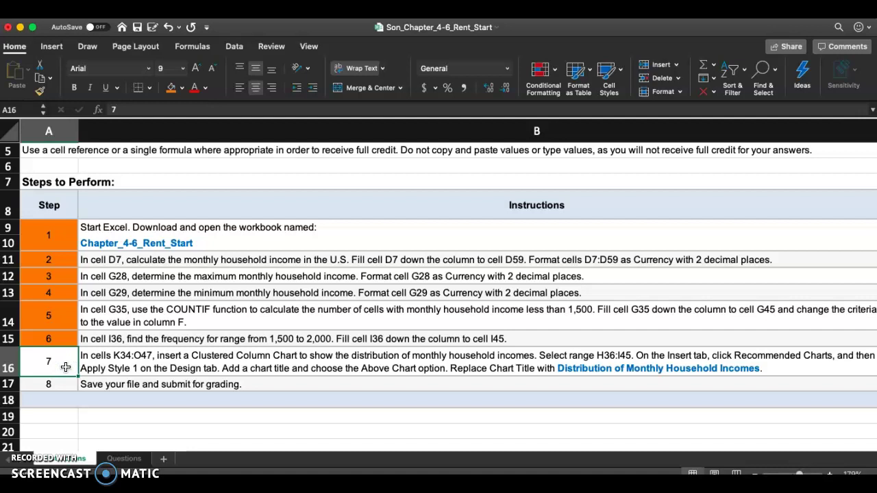
pyautogui.doubleClick(565, 368)
pyautogui.moveTo(785, 370); pyautogui.dragTo(579, 379)
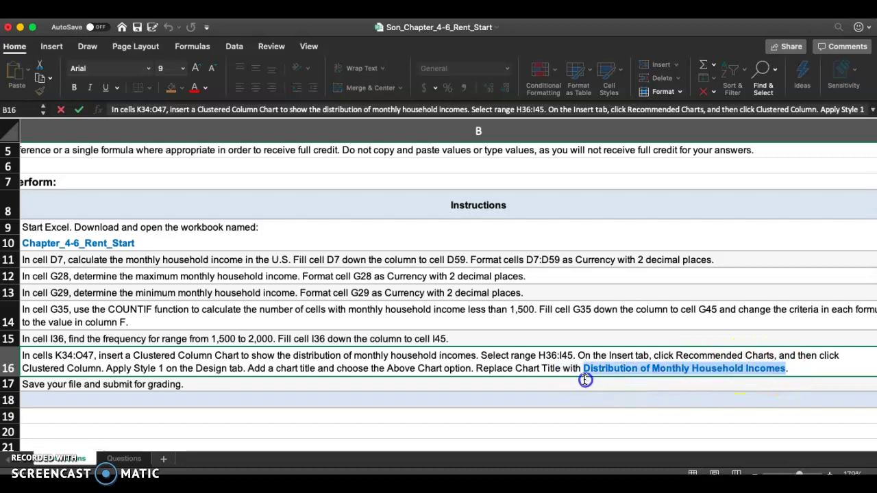
pyautogui.click(493, 360)
pyautogui.click(472, 329)
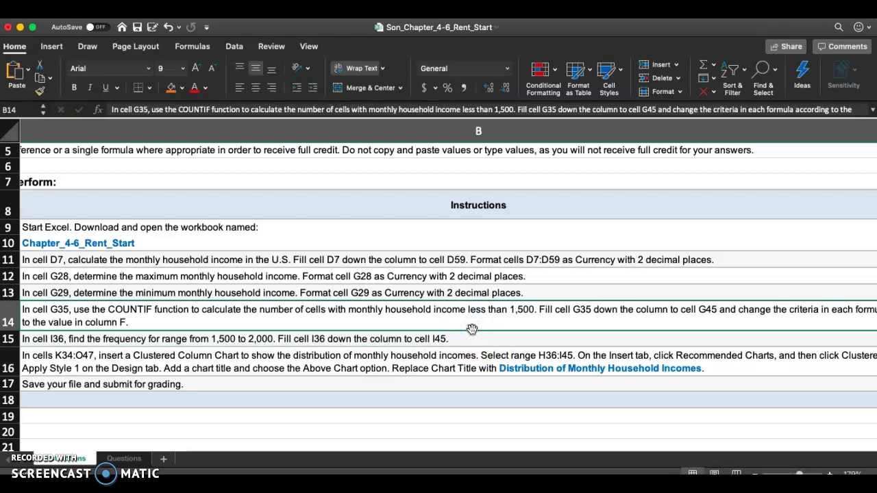
pyautogui.hscroll(-2, 411, 363)
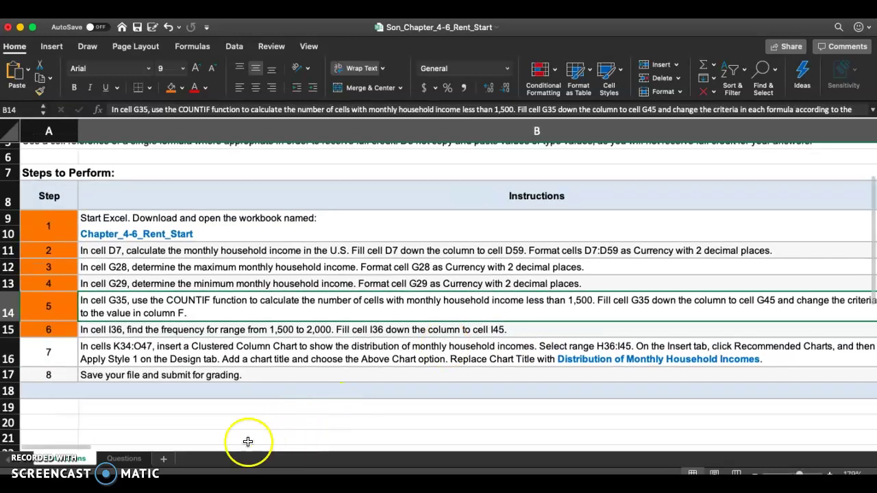
pyautogui.click(124, 459)
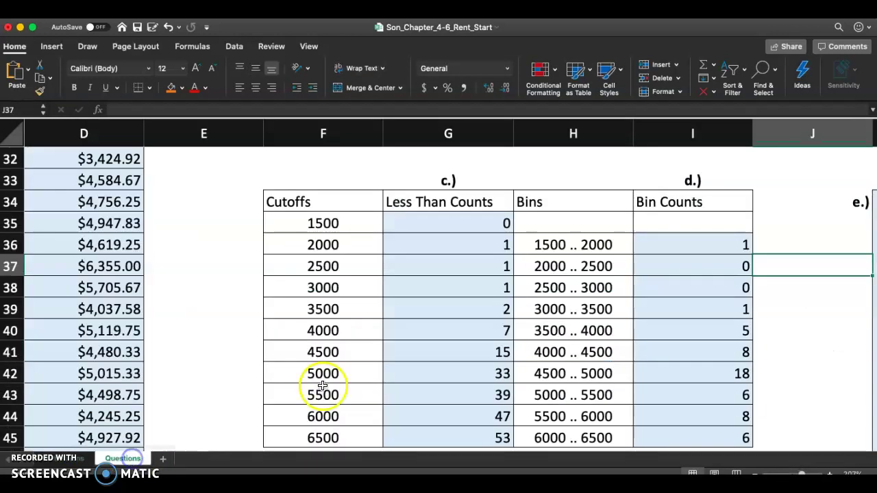
# Insert a recommended Clustered Column chart from the bins and bin counts H36:I45
pyautogui.click(560, 233)
pyautogui.moveTo(563, 243)
pyautogui.mouseDown()
pyautogui.moveTo(650, 329)
pyautogui.moveTo(668, 448)
pyautogui.moveTo(675, 376)
pyautogui.mouseUp()
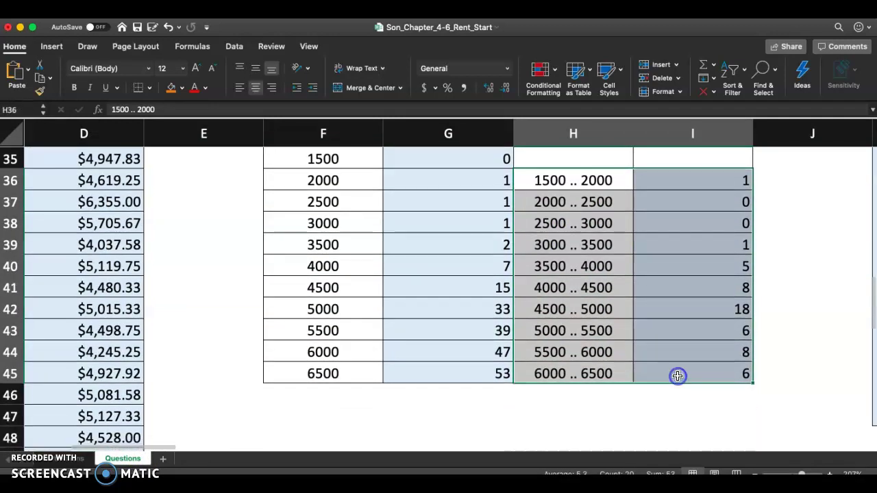
pyautogui.click(51, 46)
pyautogui.click(345, 75)
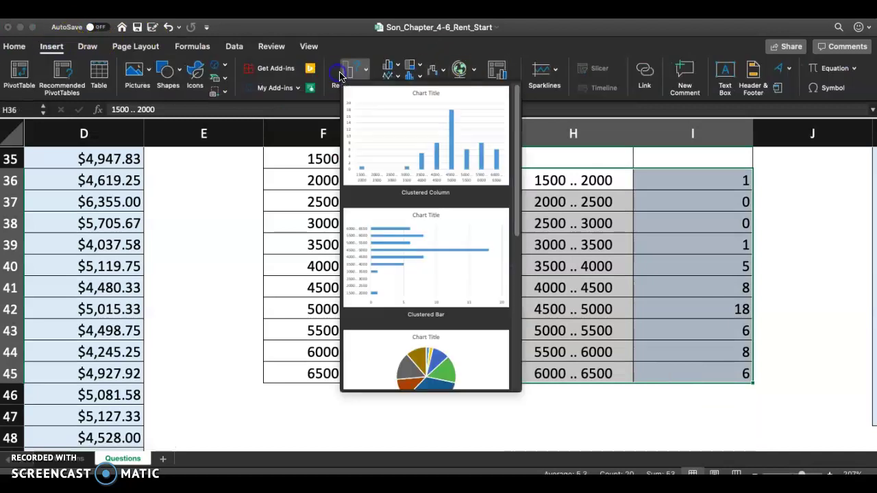
pyautogui.click(403, 145)
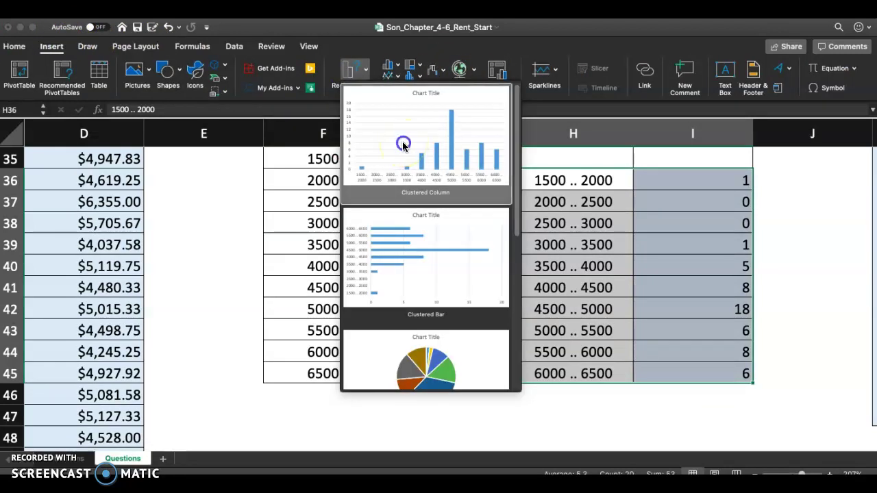
# Move and resize the chart to fit inside the e.) box
pyautogui.scroll(-5, 709, 294)
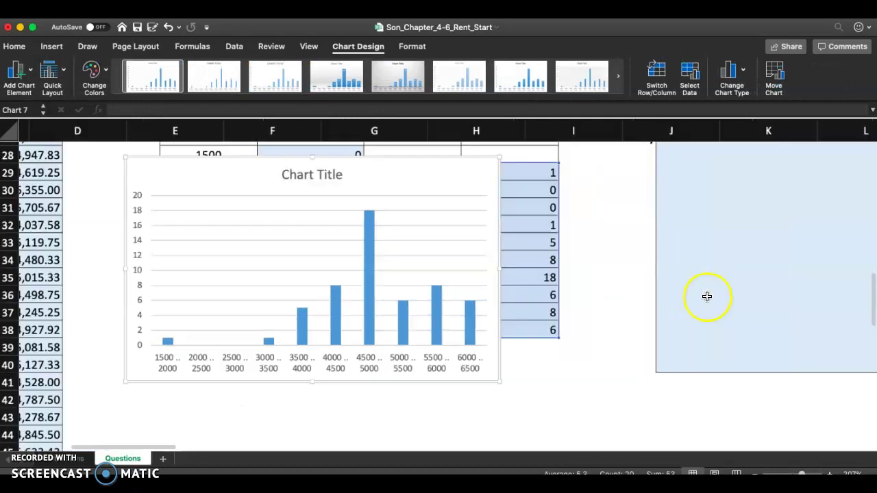
pyautogui.moveTo(502, 202); pyautogui.dragTo(756, 177)
pyautogui.hscroll(5, 695, 362)
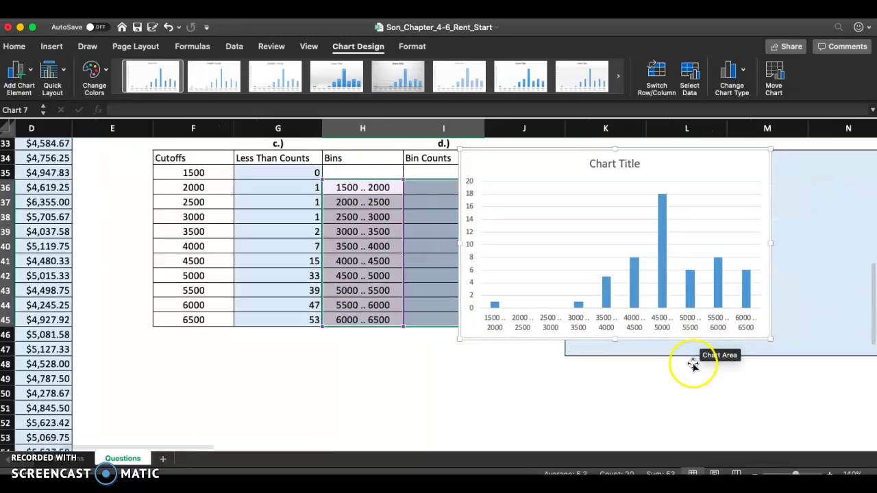
pyautogui.moveTo(521, 353); pyautogui.dragTo(625, 350)
pyautogui.moveTo(560, 208); pyautogui.dragTo(660, 188)
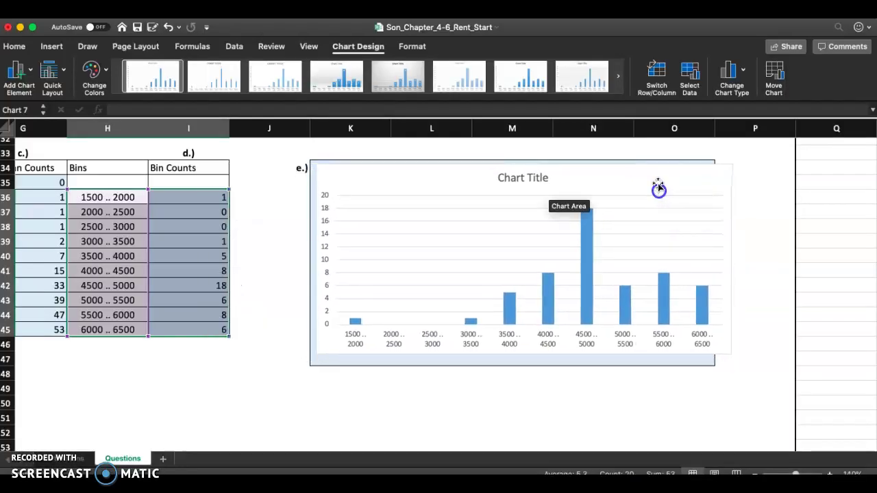
pyautogui.moveTo(731, 357); pyautogui.dragTo(711, 361)
pyautogui.click(515, 175)
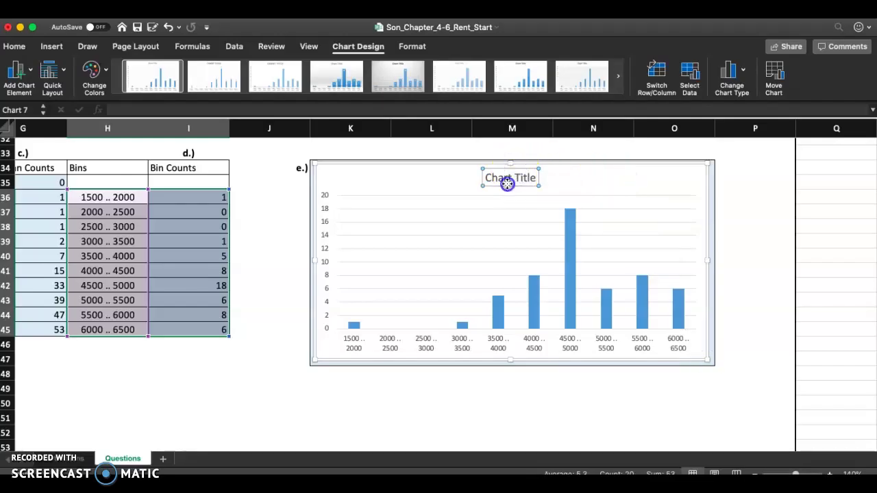